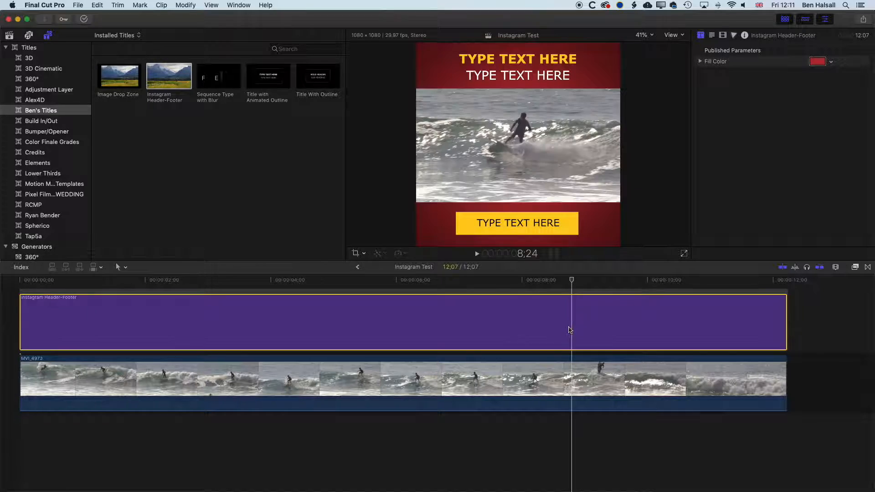
Change the Fill Color of the Instagram Header-Footer title to a green shade picked on the colour wheel
left_click(541, 61)
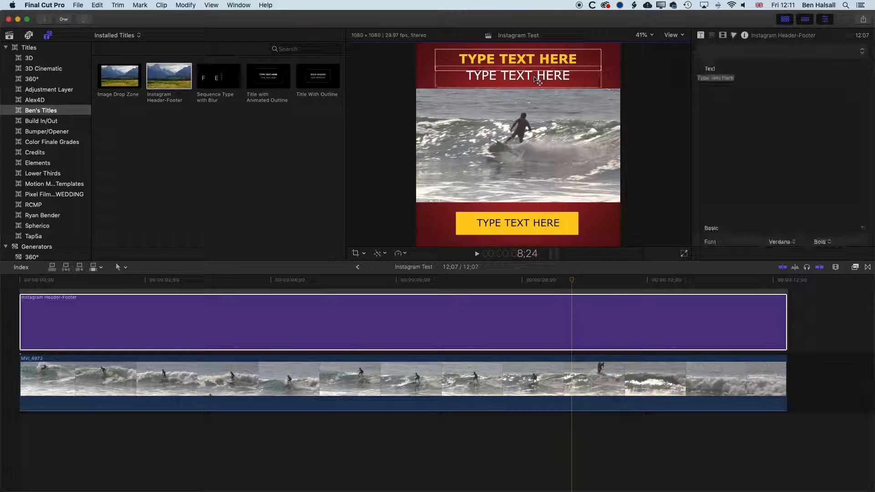
left_click(506, 231)
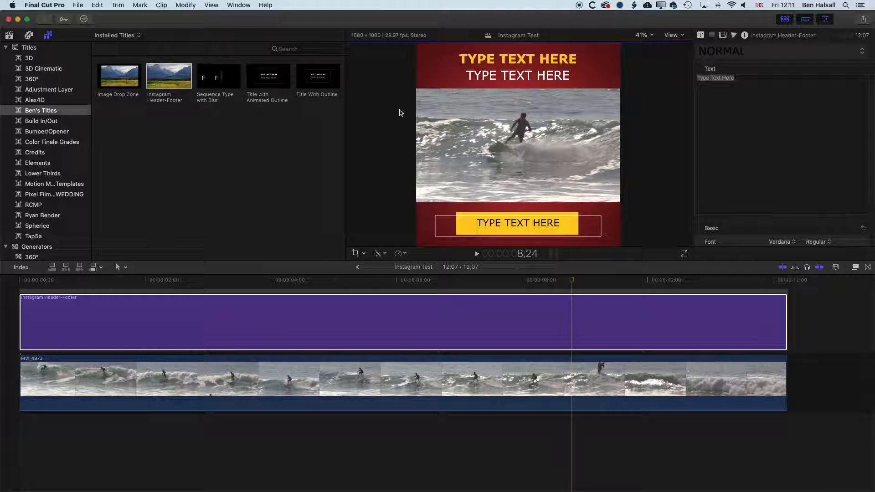
left_click(285, 321)
left_click(818, 61)
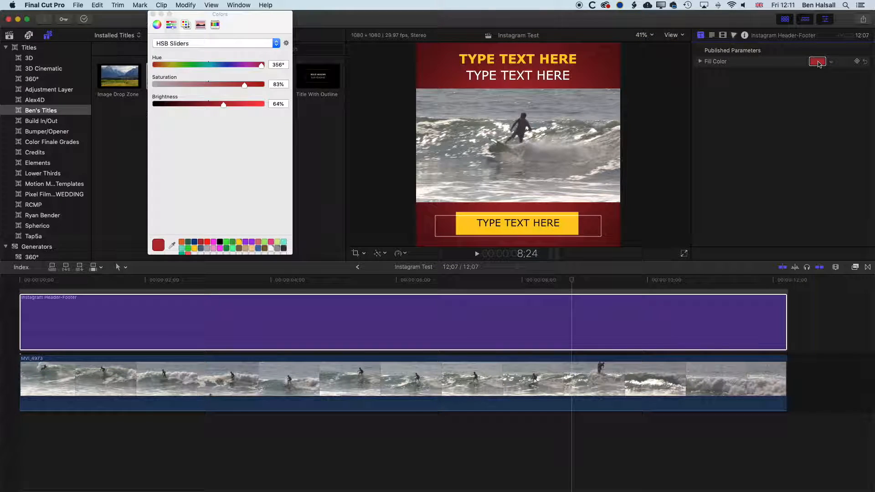
left_click(156, 24)
left_click_drag(202, 73, 179, 110)
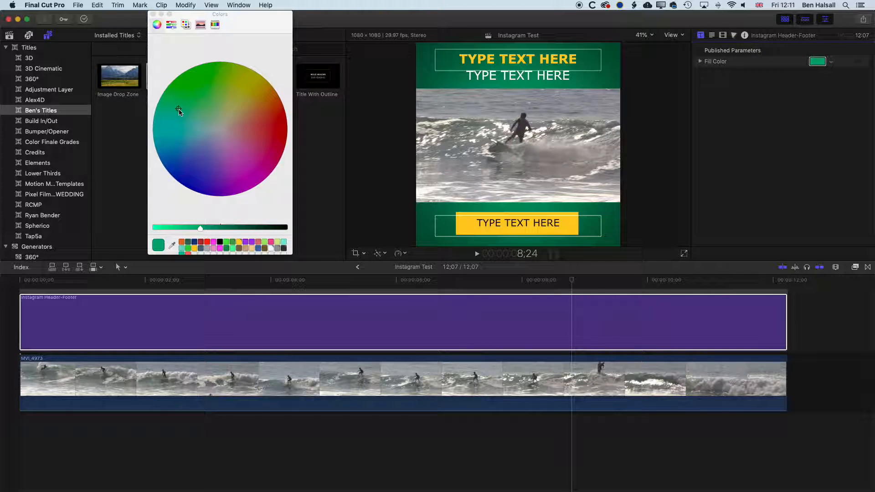
left_click(153, 15)
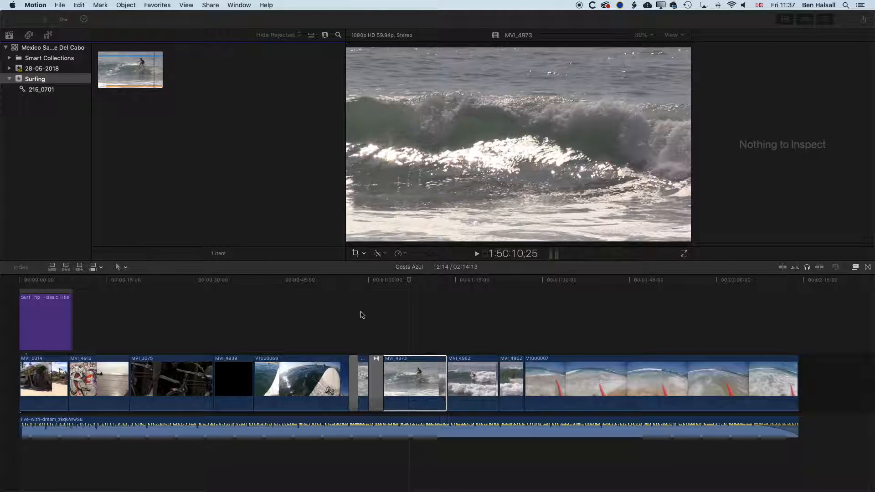
Switch to Motion and start a new project, choosing the blank Final Cut Title template
scroll(362, 314, "right", 1)
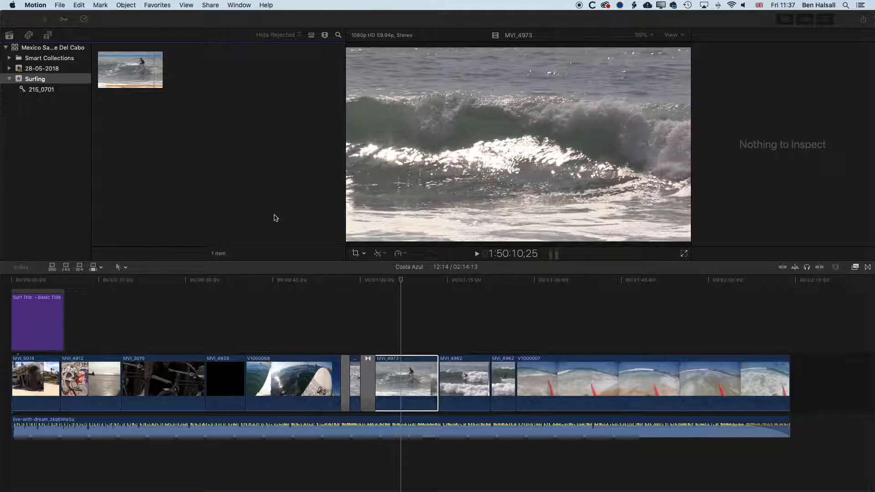
key("super+Tab")
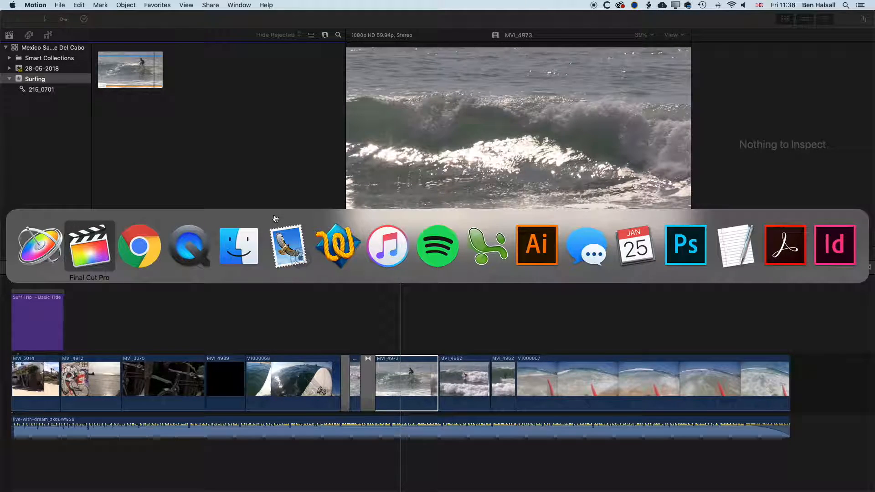
key("super+shift+Tab")
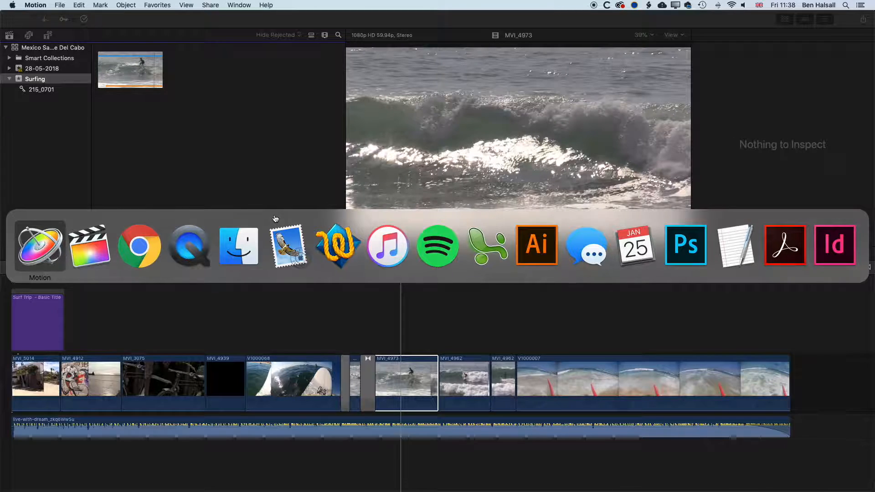
left_click(59, 4)
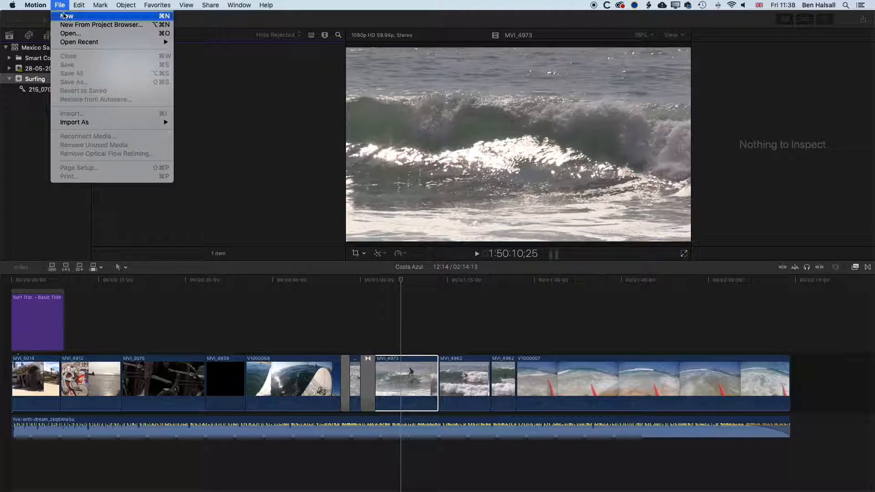
left_click(65, 16)
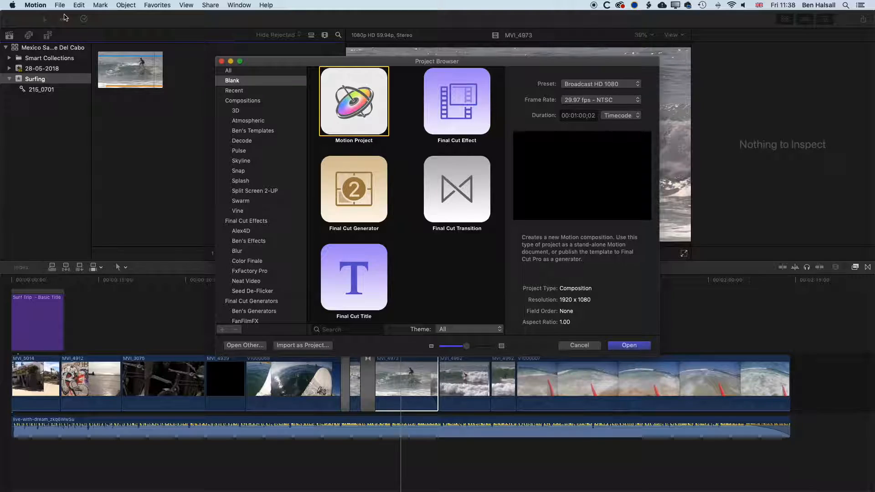
left_click(230, 82)
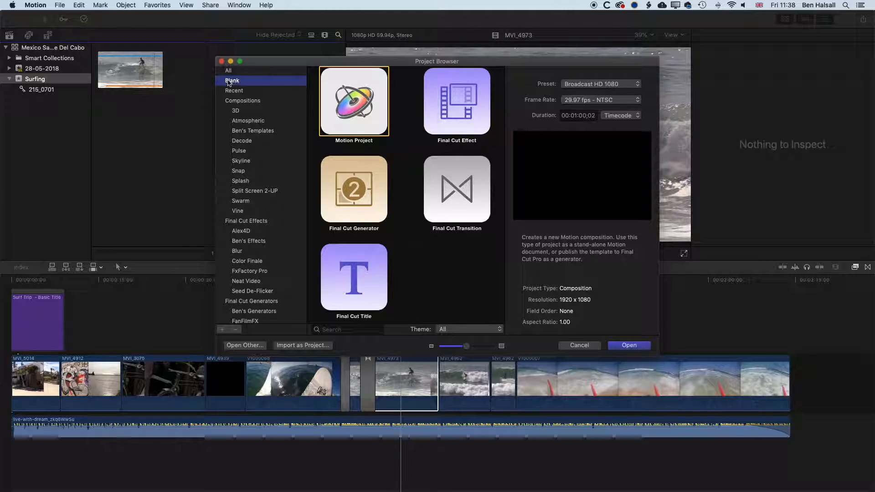
left_click(361, 291)
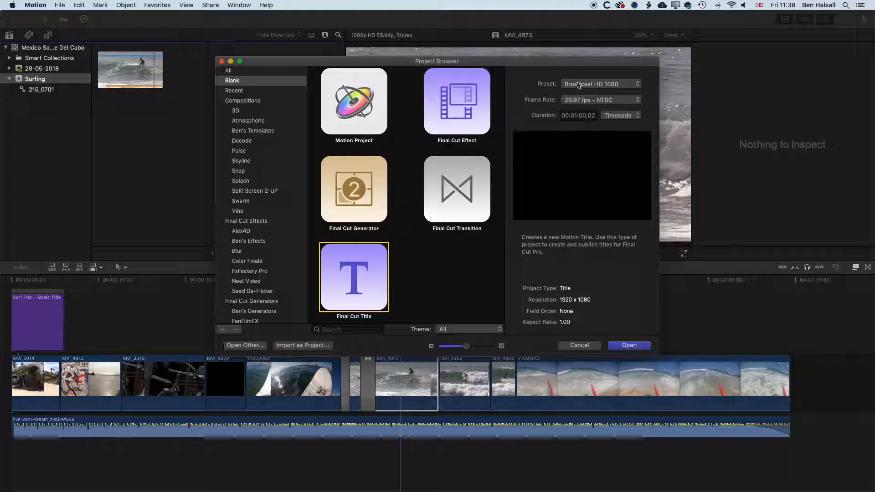
Use a custom preset for the title project with a resolution of 1080 x 1080
left_click(615, 86)
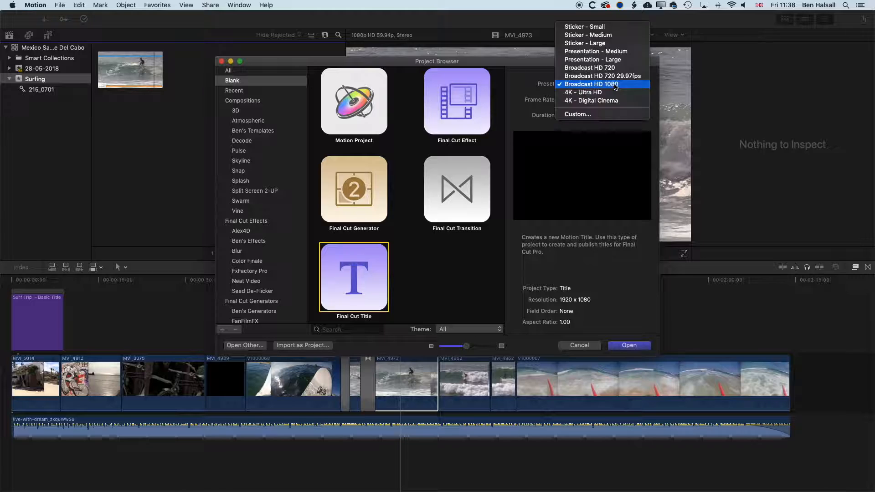
left_click(588, 114)
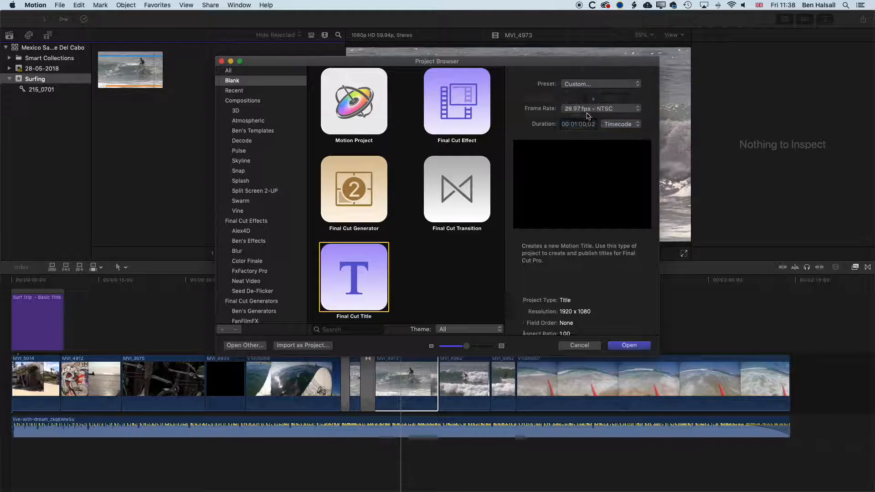
left_click(572, 99)
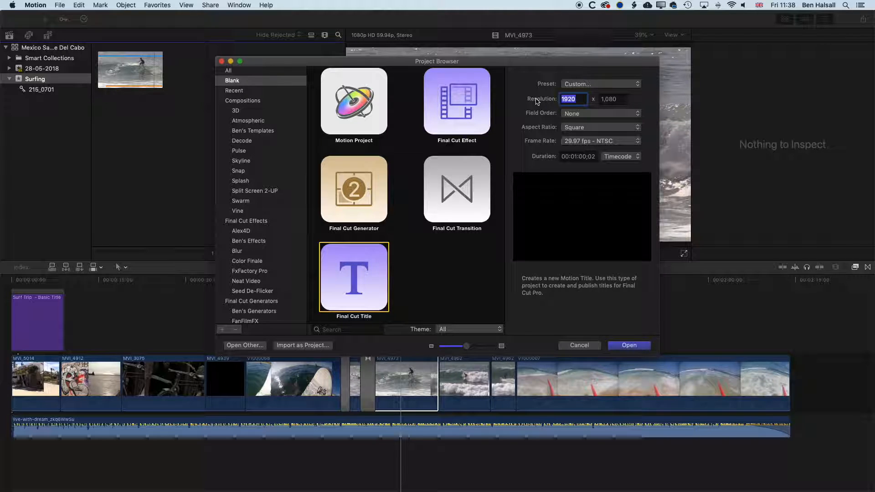
type("1080")
key("Tab")
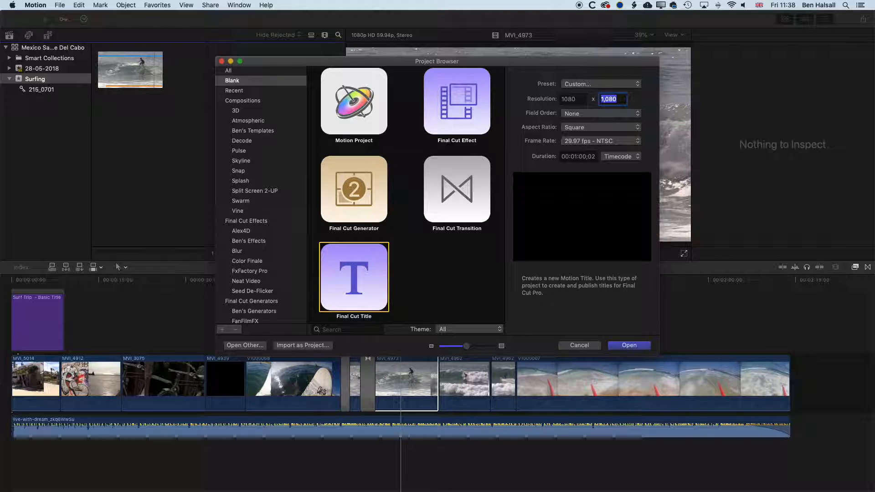
Use field order None, a Square aspect ratio and a frame rate of 29.97 fps - NTSC for the project
left_click(572, 114)
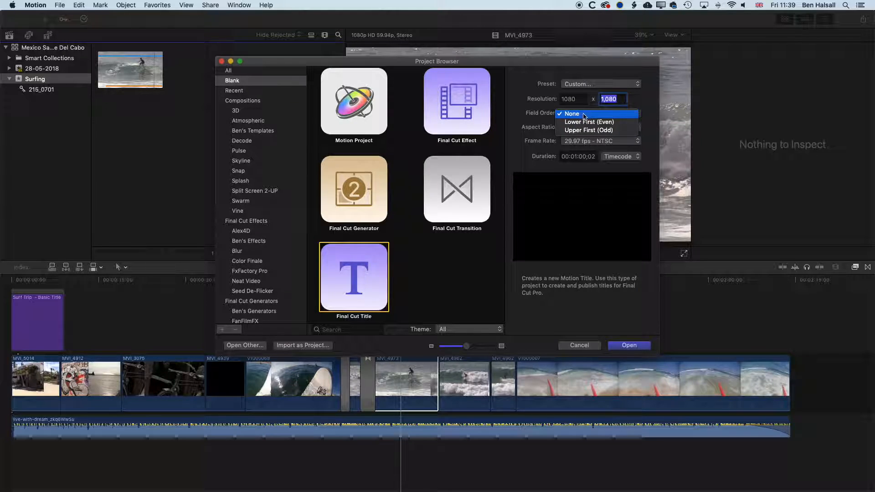
left_click(583, 114)
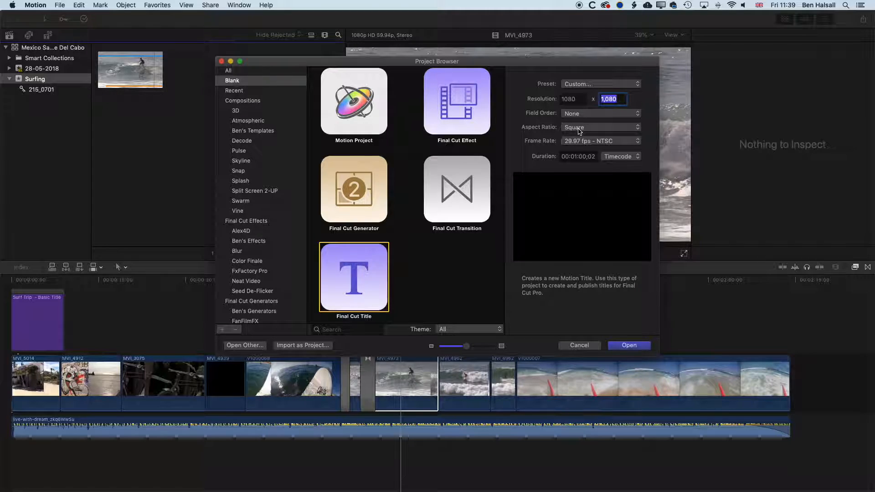
left_click(581, 129)
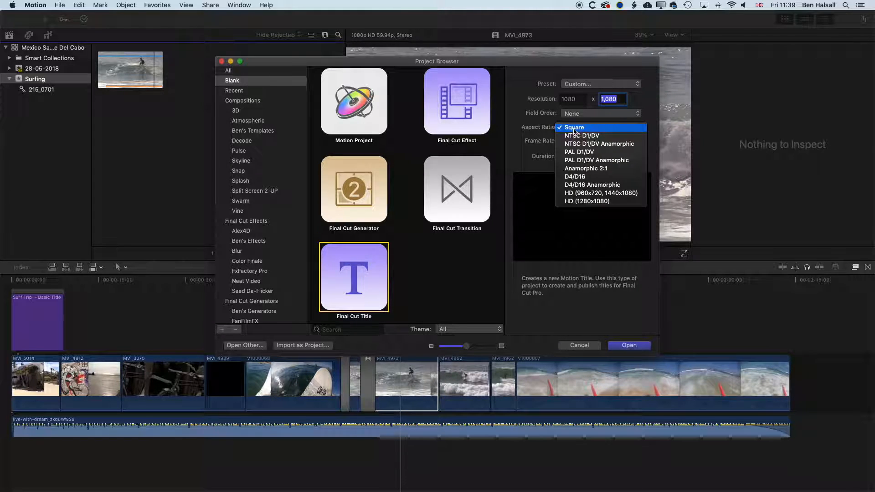
left_click(524, 133)
left_click(568, 143)
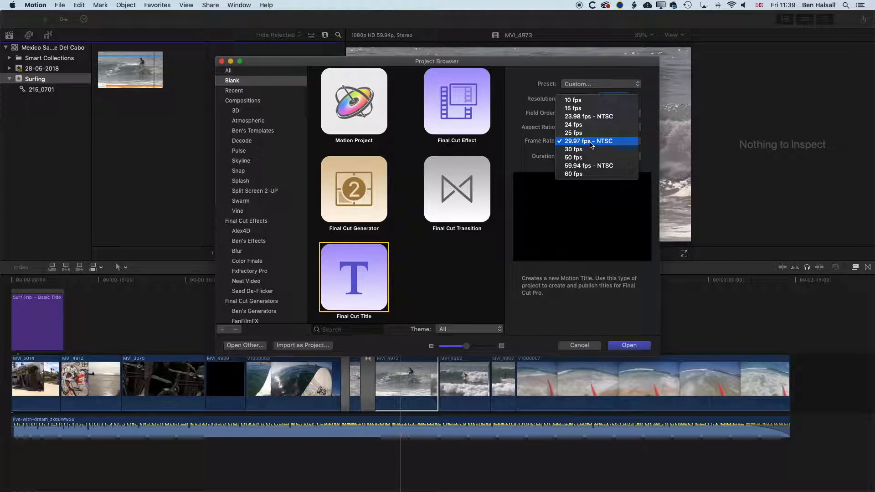
left_click(550, 145)
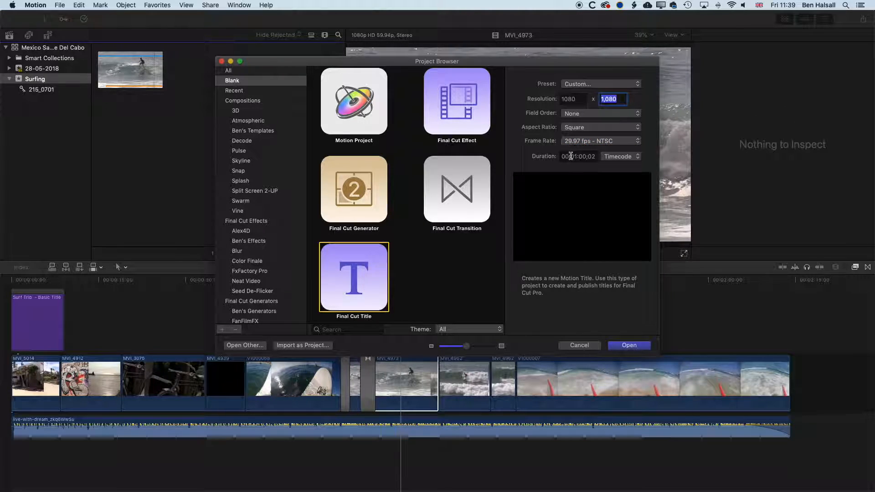
Set the project duration to one minute (00:01:00;02) and create the title project
left_click_drag(563, 156, 596, 156)
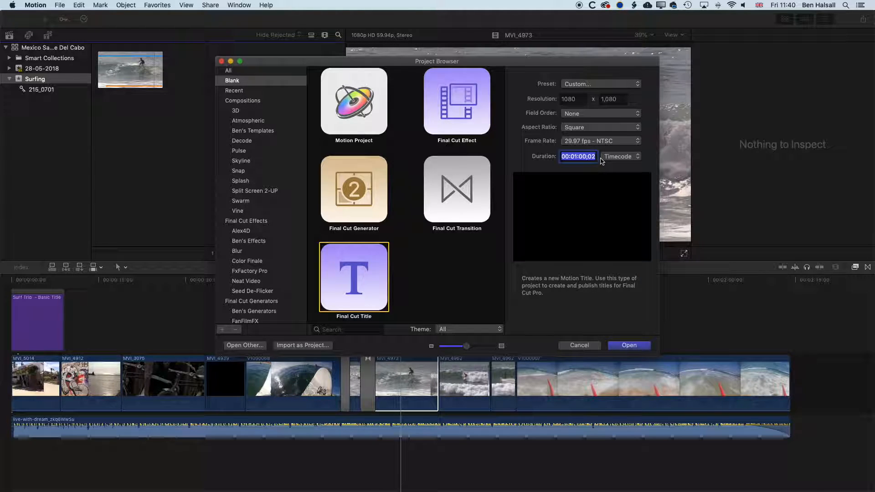
type("1")
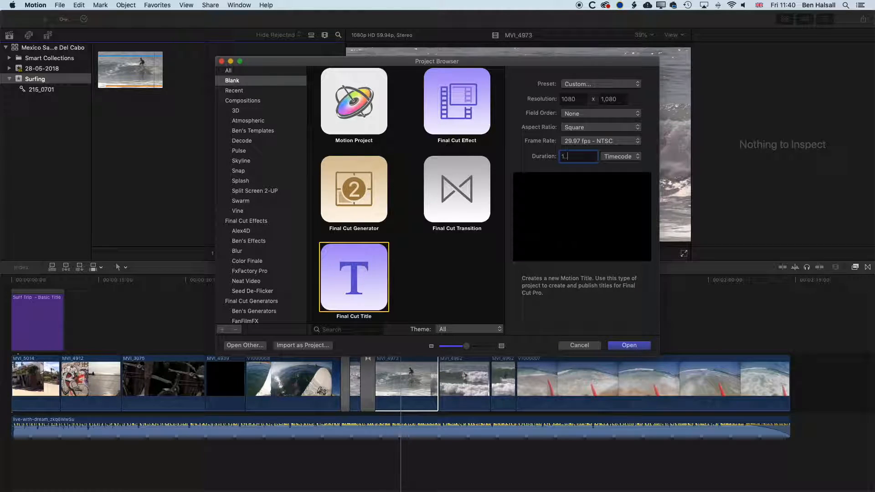
type(".")
key("Return")
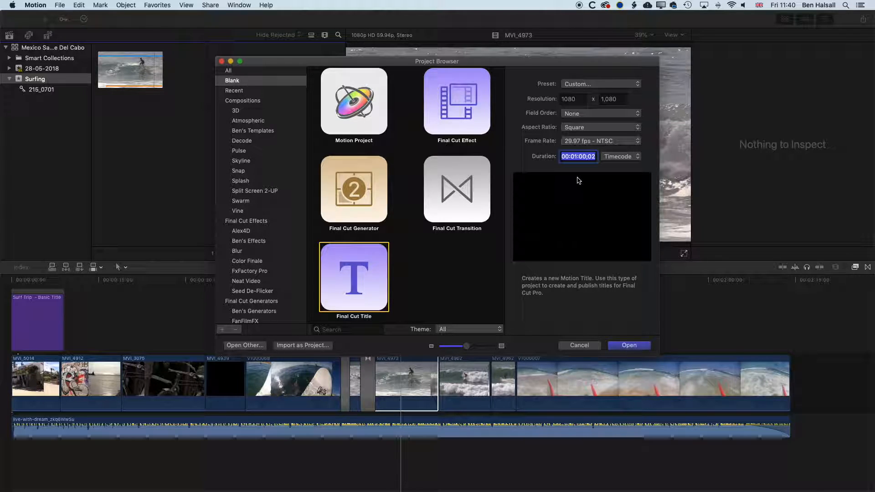
left_click(627, 345)
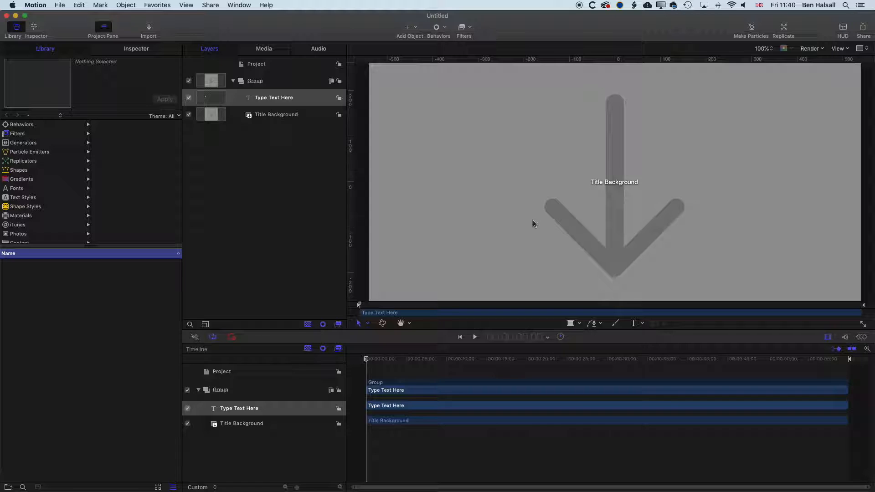
Publish the title template as "Instagram Header-Footer" in the author's own titles category, with no theme
left_click(771, 48)
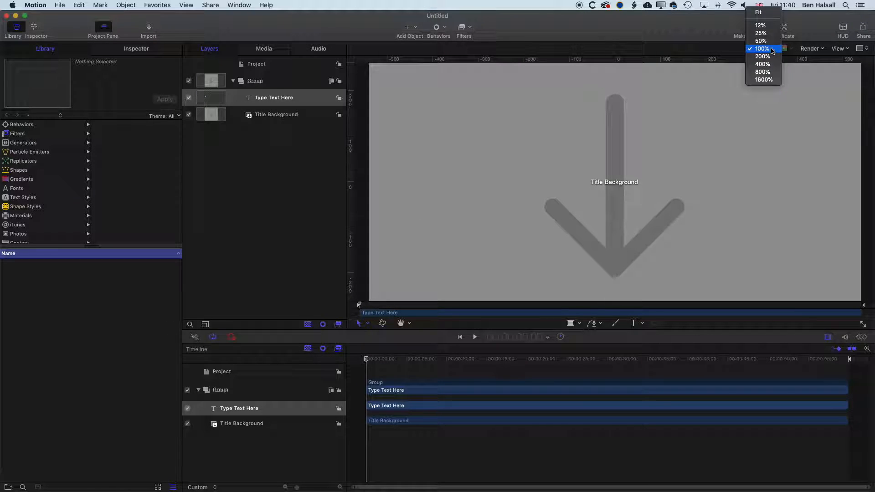
left_click(766, 13)
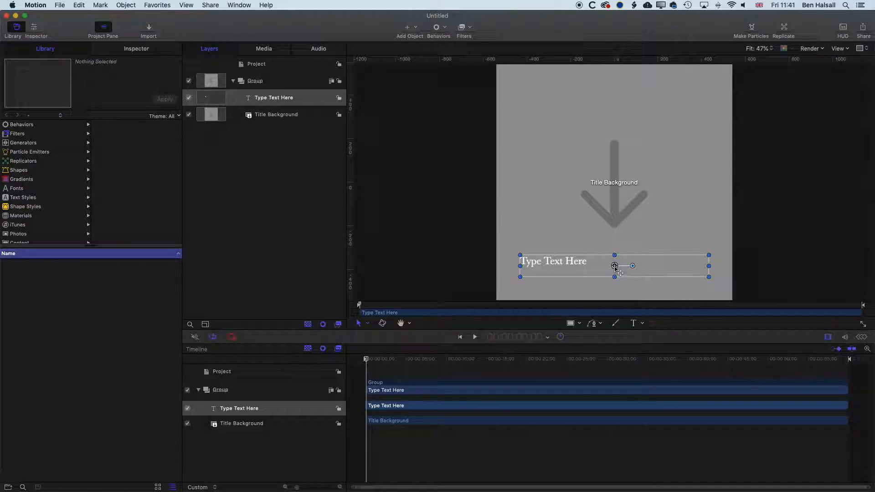
left_click(62, 5)
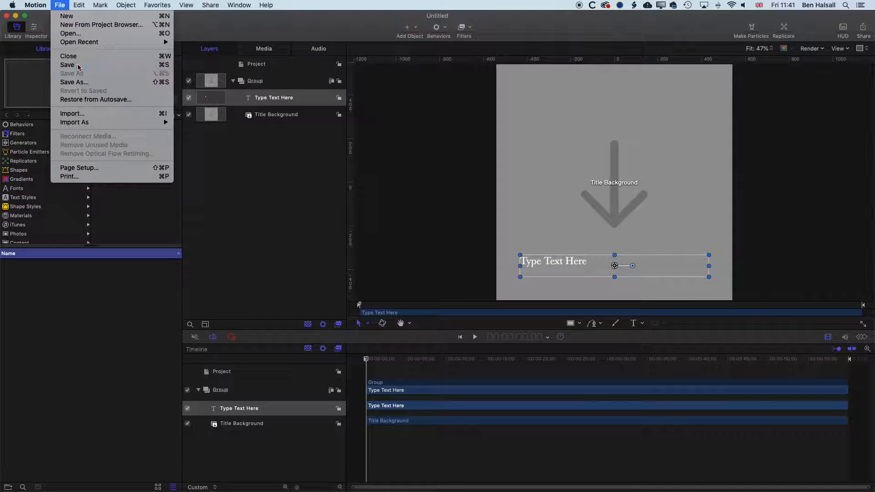
left_click(130, 66)
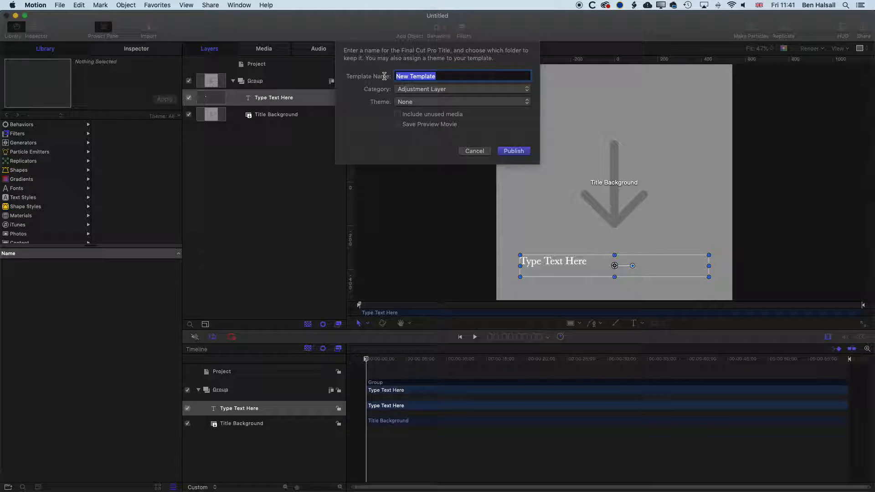
type("Instagram Header-Footer")
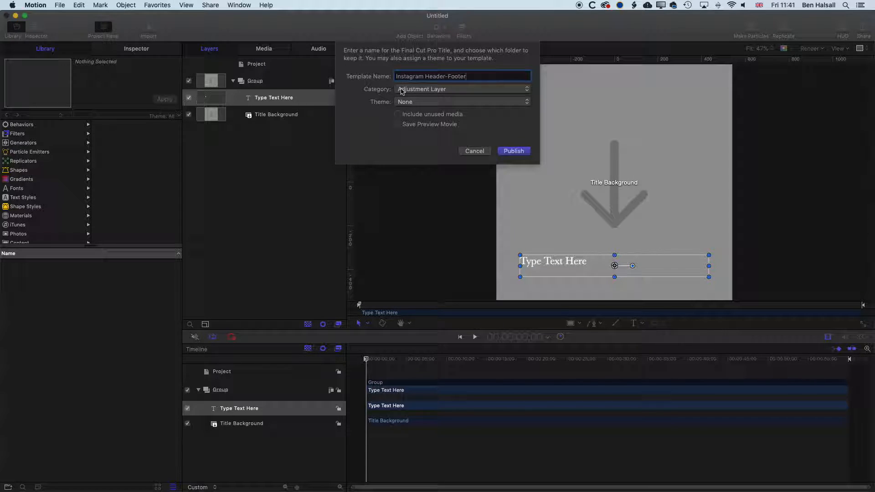
left_click(419, 90)
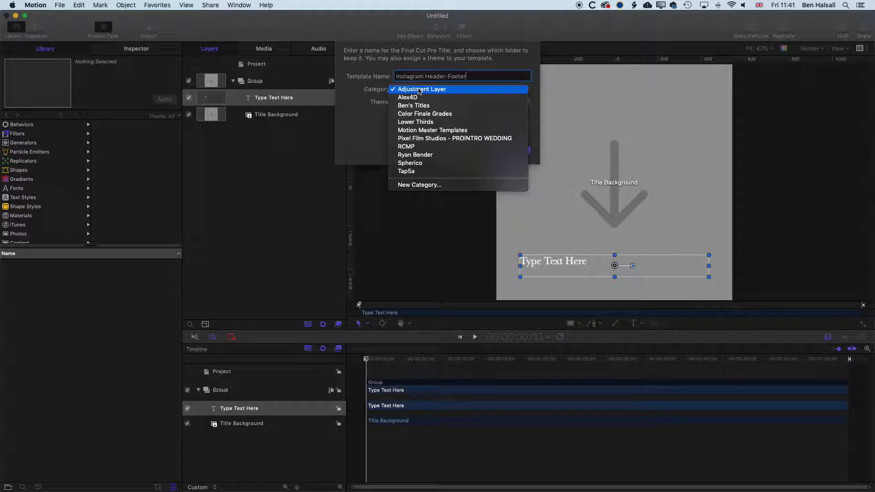
left_click(425, 106)
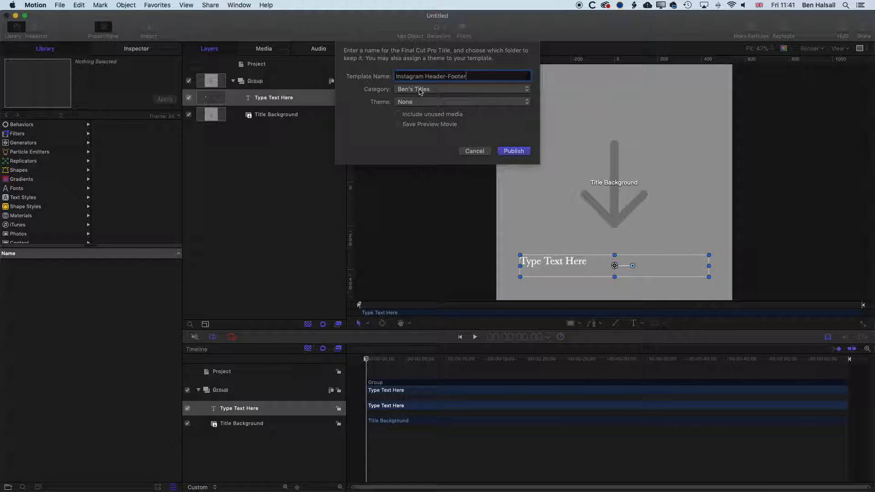
left_click(420, 90)
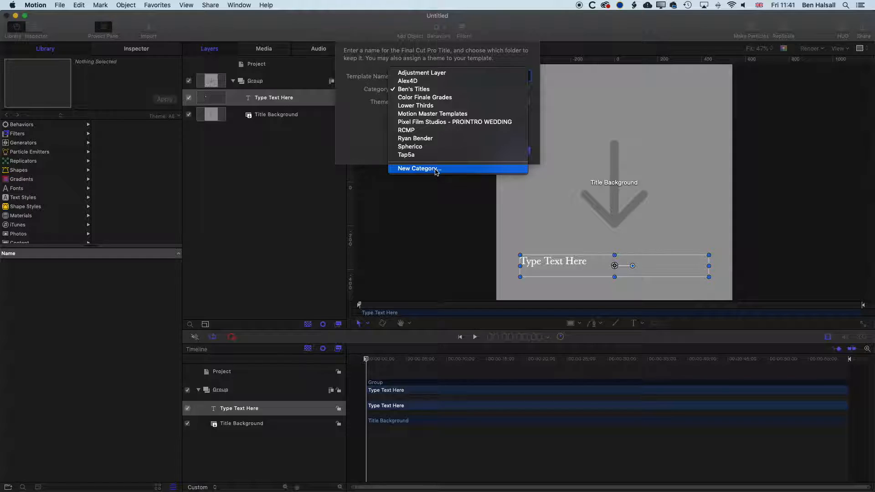
key("Escape")
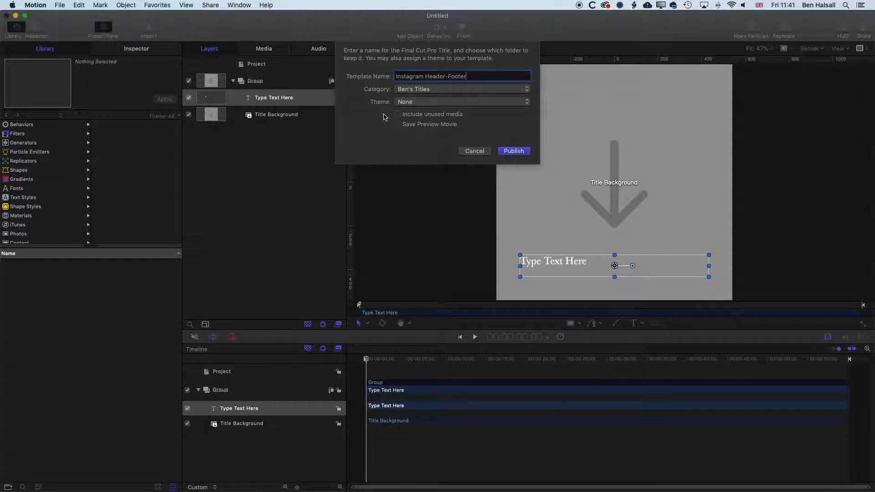
left_click(518, 153)
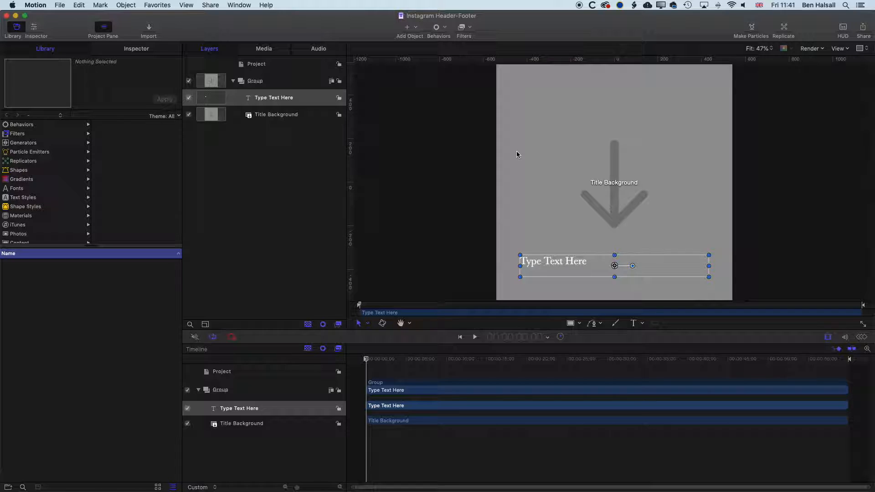
Switch to Final Cut Pro and start a new project named "Instagram Test" in the Surfing event
key("super+Tab")
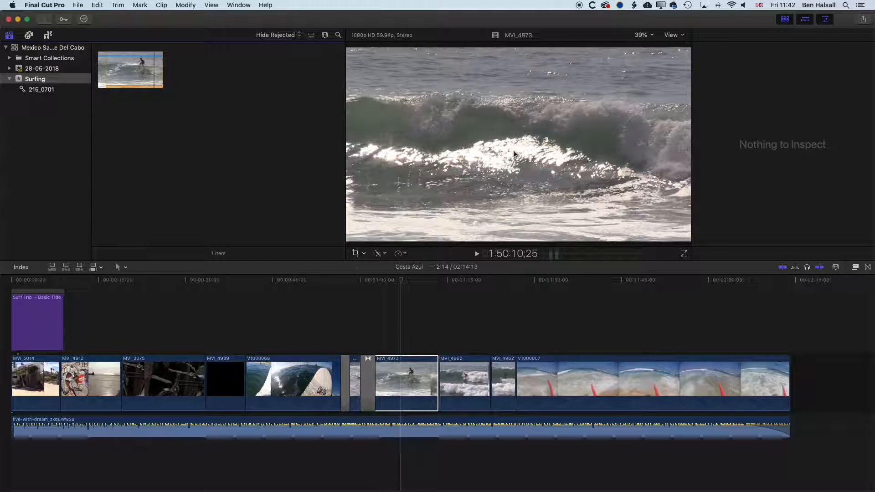
left_click(77, 5)
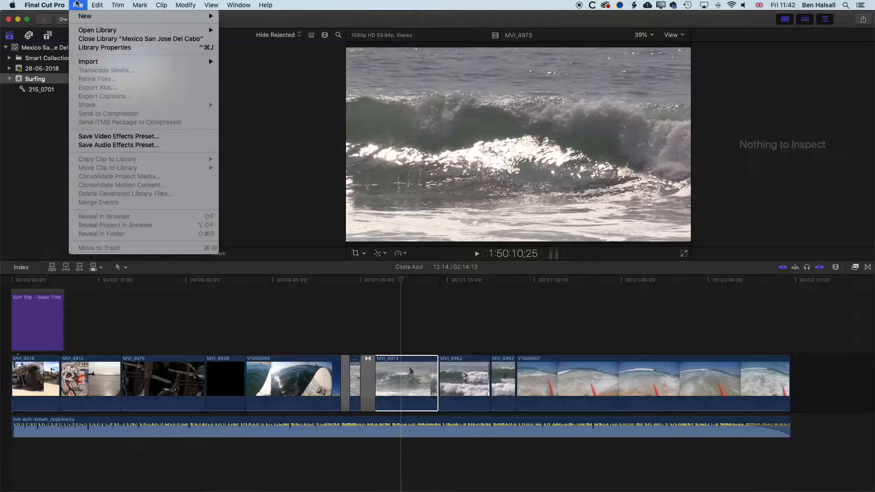
mouse_move(85, 16)
left_click(247, 19)
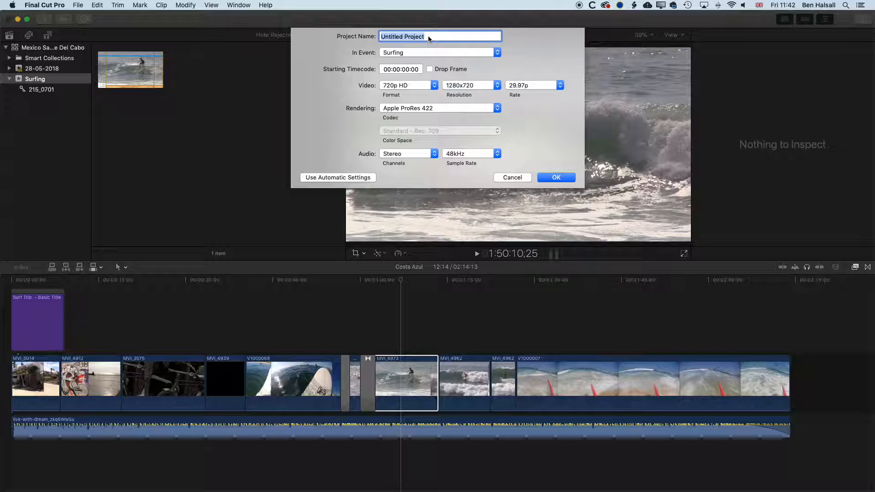
type("Instagram Test")
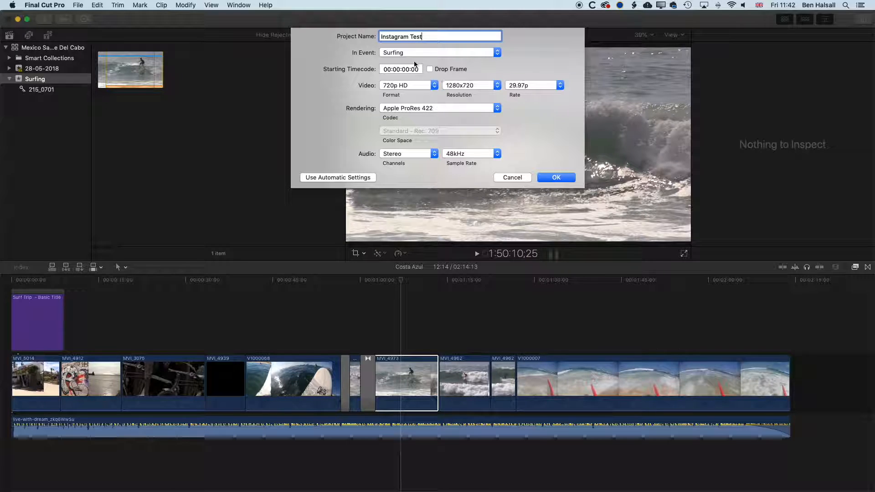
Give the new project a custom video format with a resolution of 1080 x 1080
left_click(401, 86)
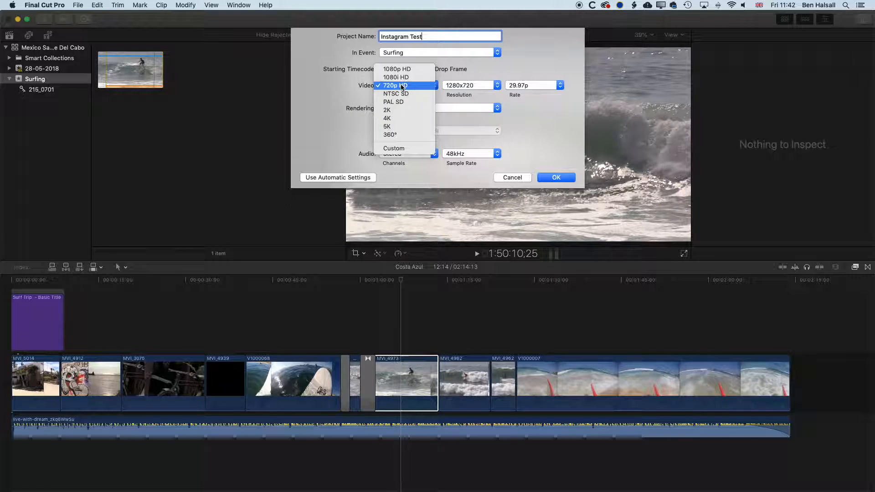
left_click(404, 149)
double_click(461, 85)
type("1080")
key("Tab")
Set the project's frame rate to 29.97p with drop frame timecode and create the project
left_click(524, 85)
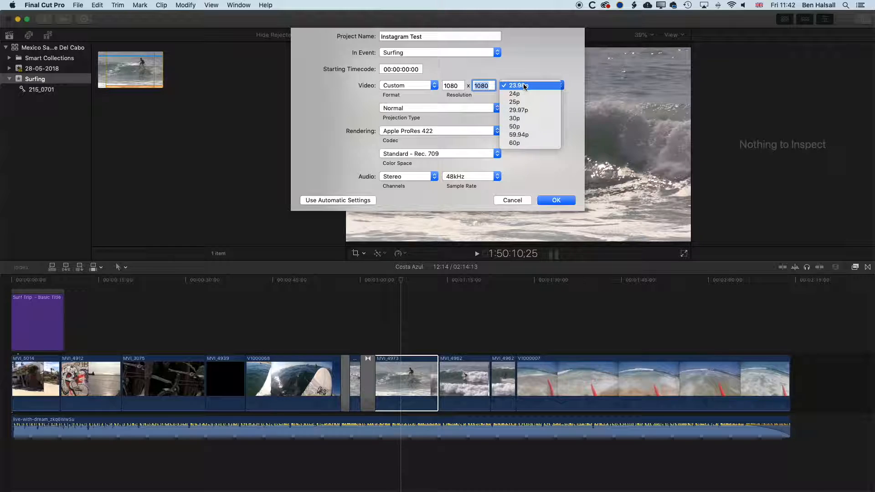
left_click(519, 111)
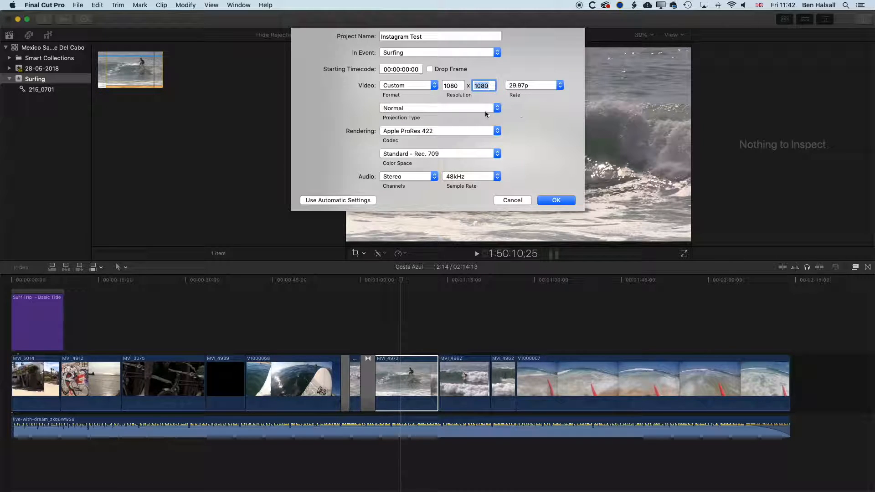
left_click(430, 69)
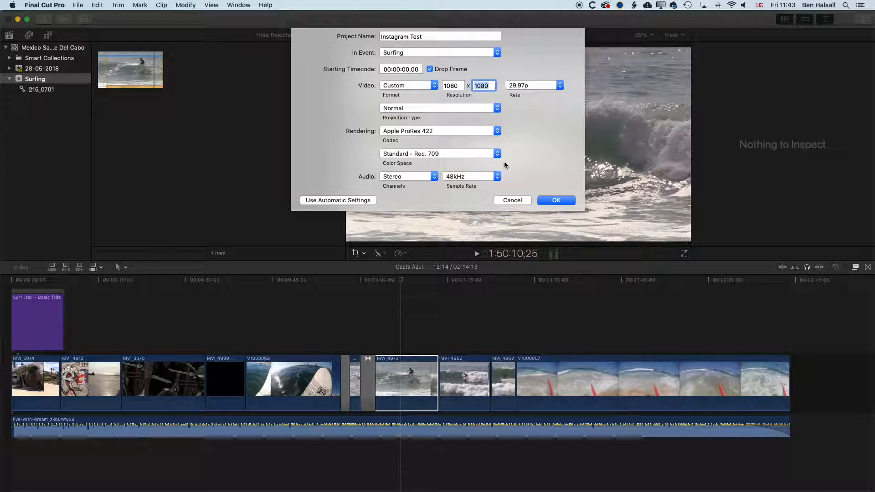
left_click(557, 201)
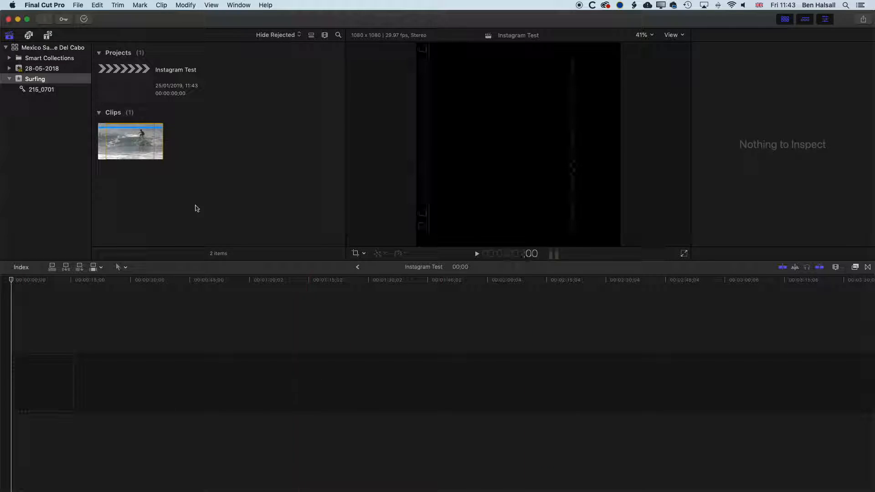
Place the surfing clip at the start of the Instagram Test timeline and connect the Instagram Header-Footer title above it
left_click_drag(130, 142, 9, 378)
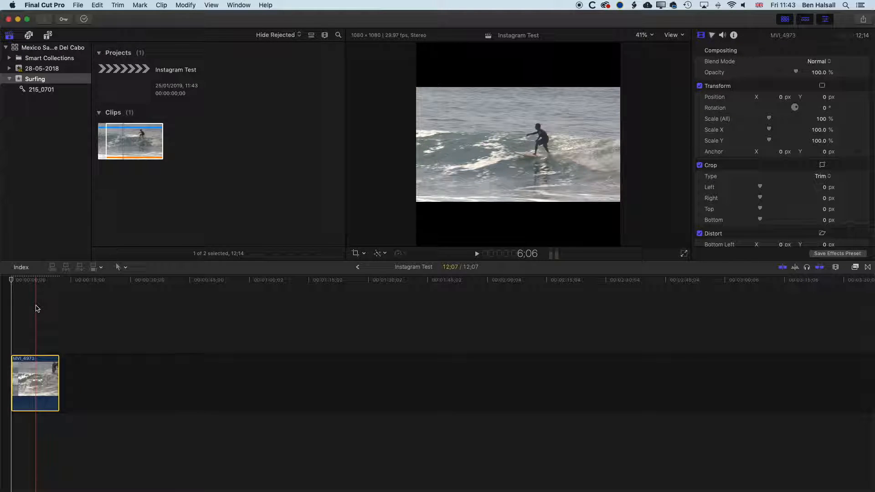
key("shift+z")
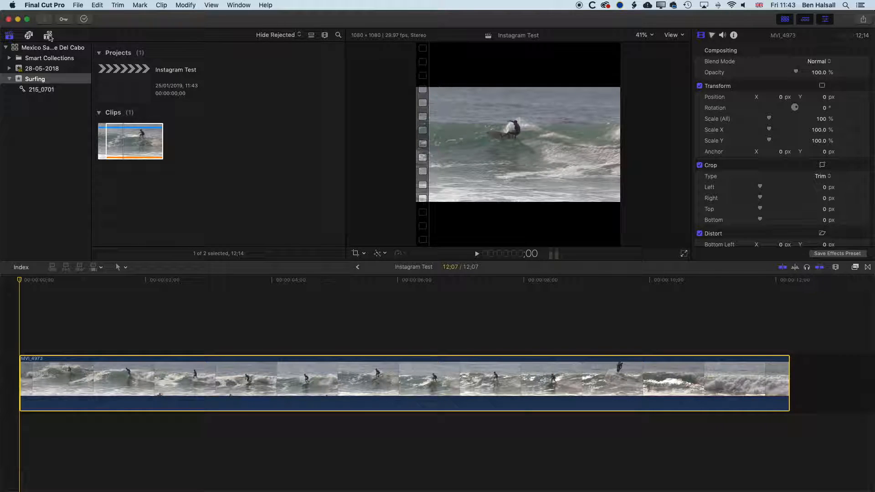
left_click(49, 36)
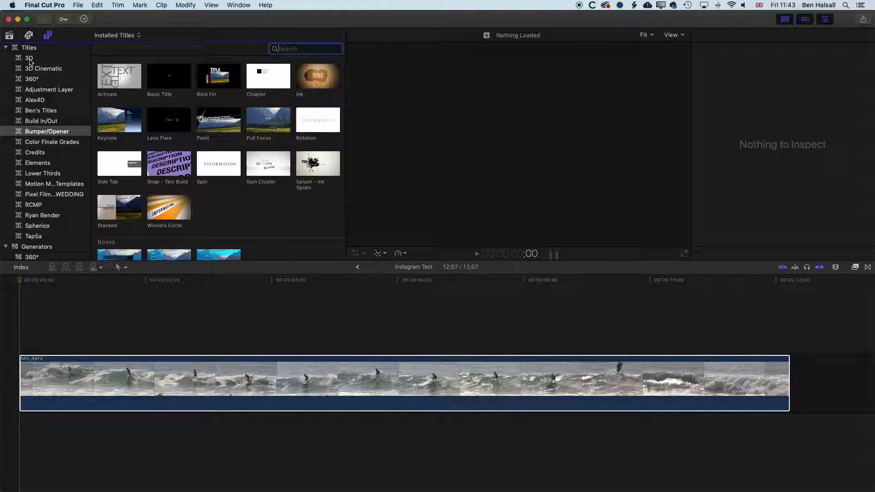
left_click(39, 112)
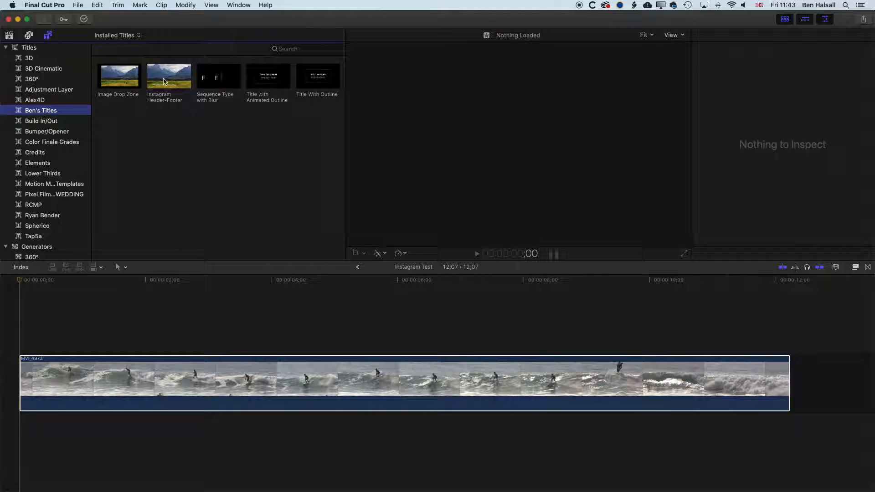
left_click(170, 82)
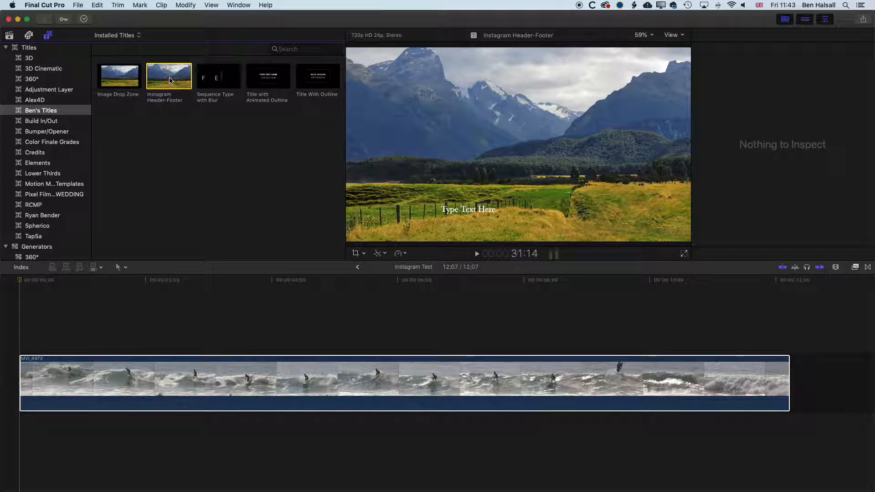
left_click_drag(168, 80, 17, 327)
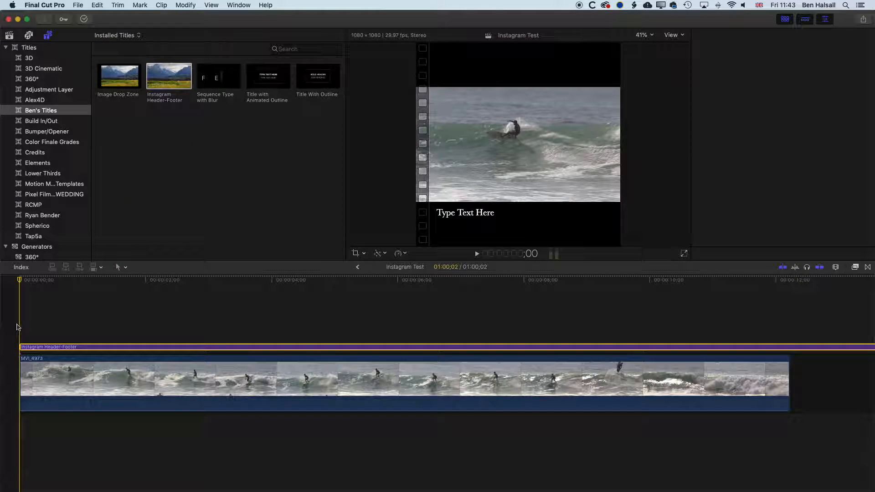
Replace the Instagram Header-Footer title's placeholder text with "Modify this text"
key("super+4")
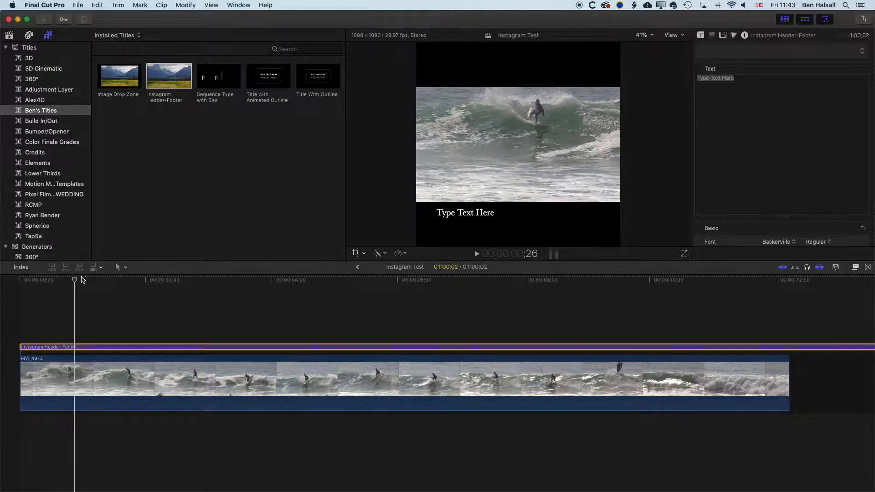
left_click(458, 216)
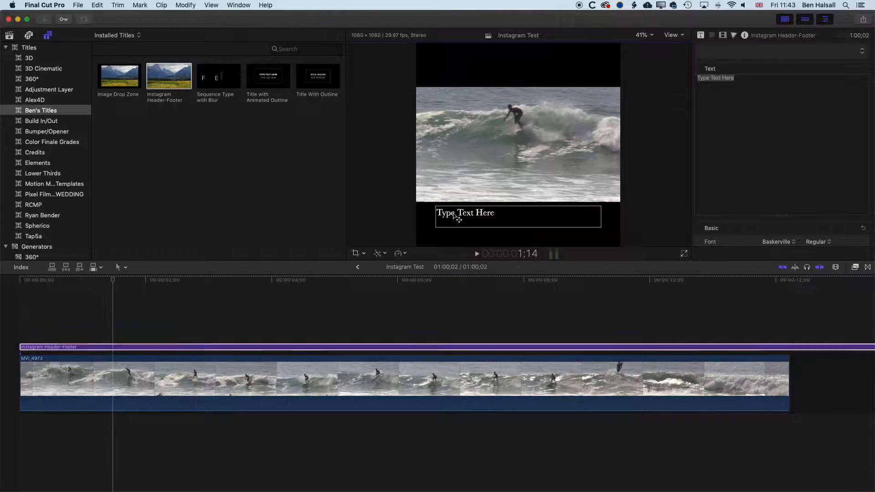
left_click(759, 76)
key("super+a")
type("Modify th")
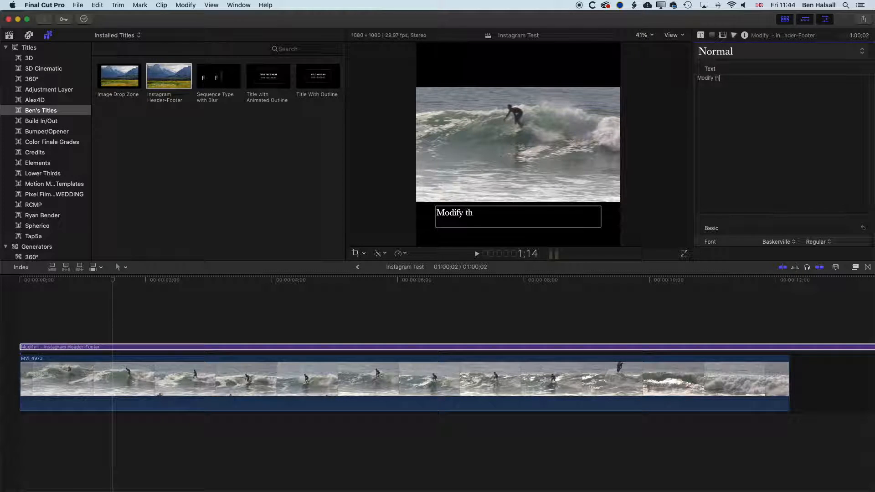
type("is text")
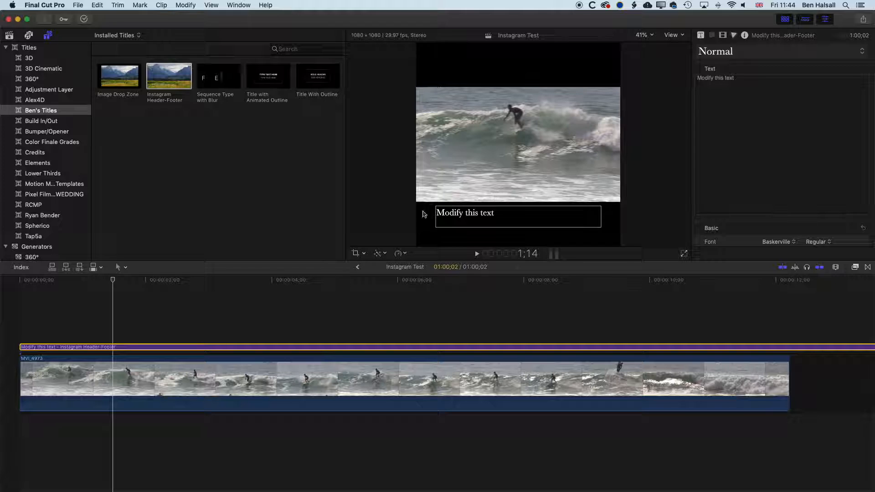
key("super+Tab")
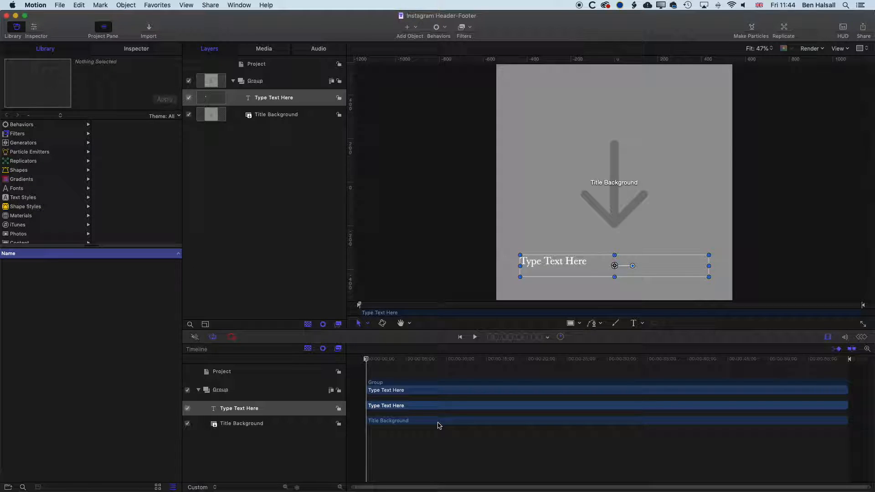
key("super+Tab")
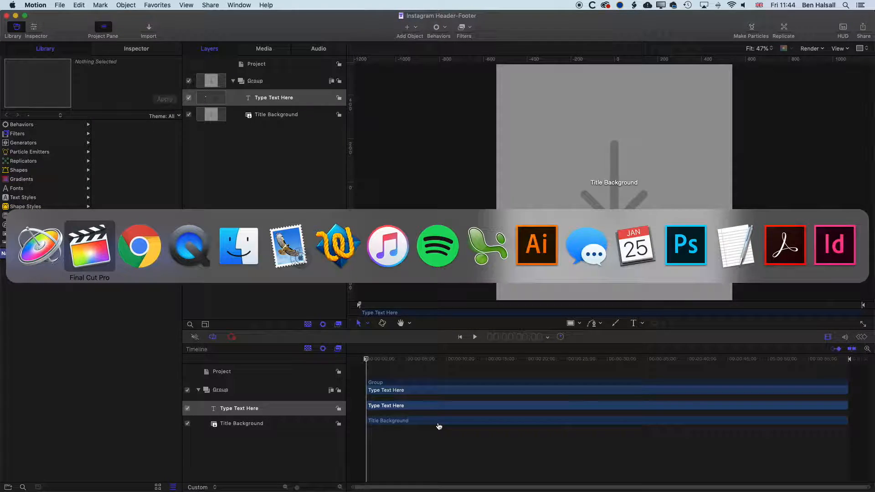
Try the None spatial conform type on the surfing clip, check it at another frame, and restore the type to Fit
left_click(80, 392)
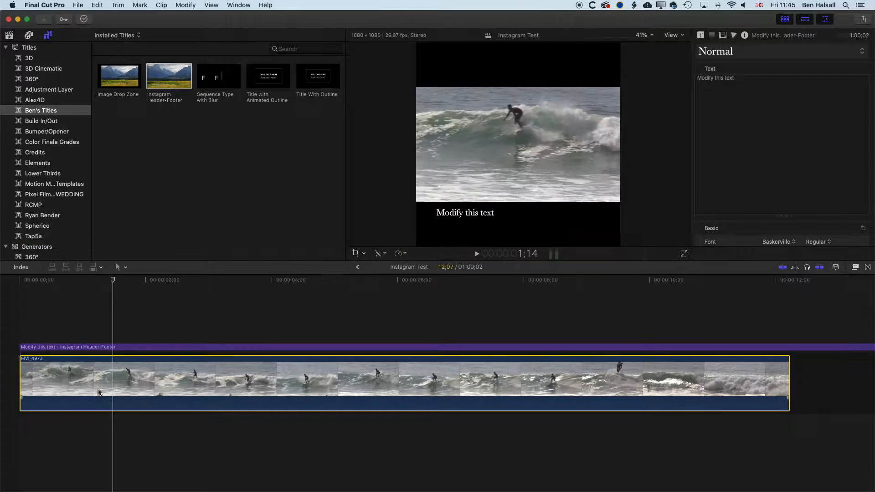
scroll(815, 156, "down", 8)
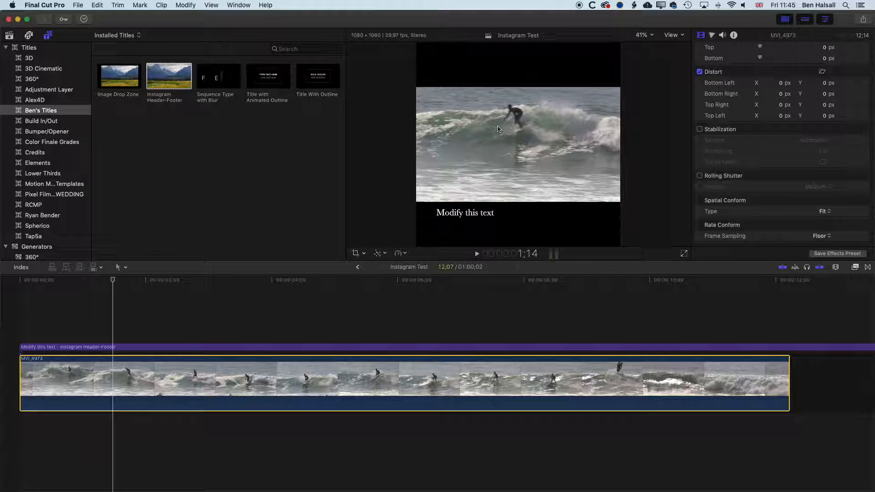
left_click(824, 212)
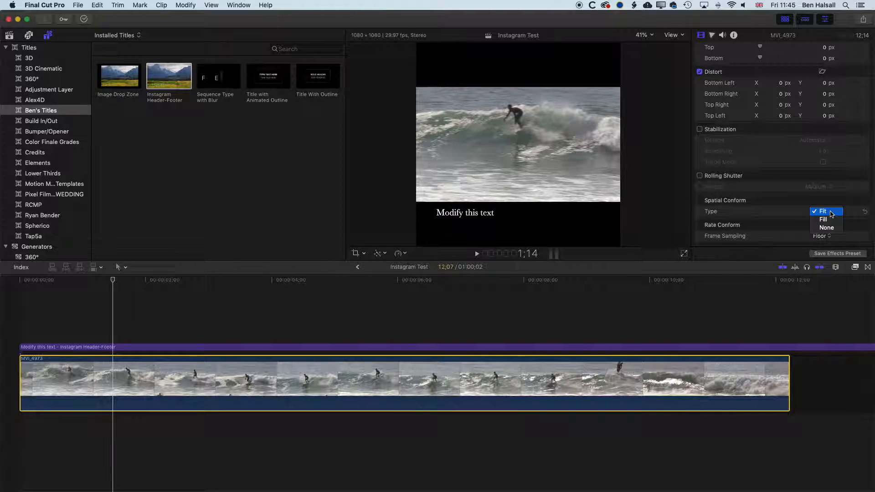
left_click(827, 227)
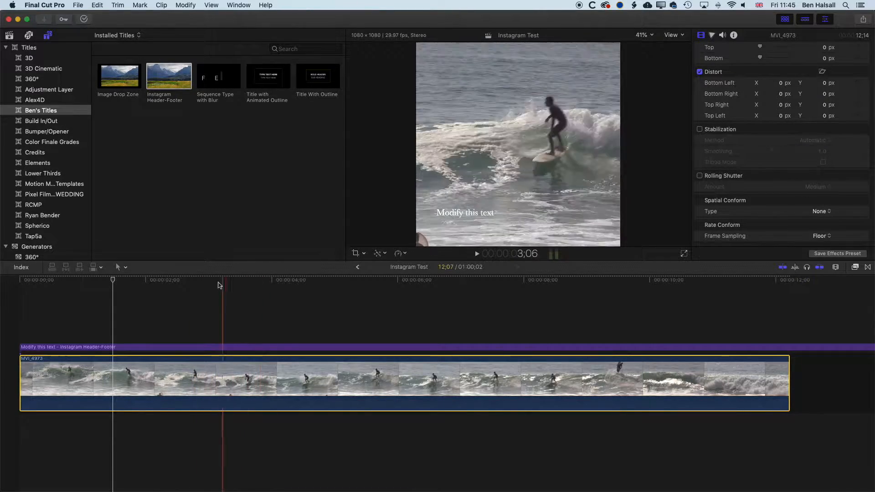
left_click(171, 283)
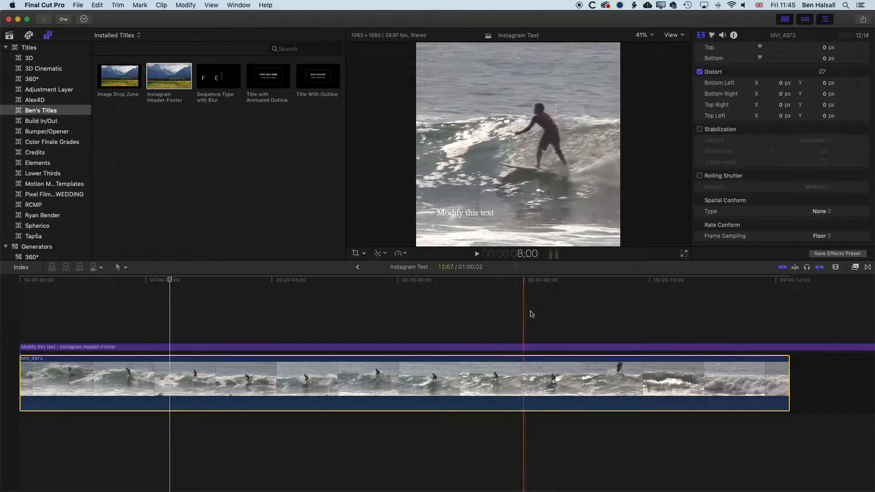
left_click(824, 211)
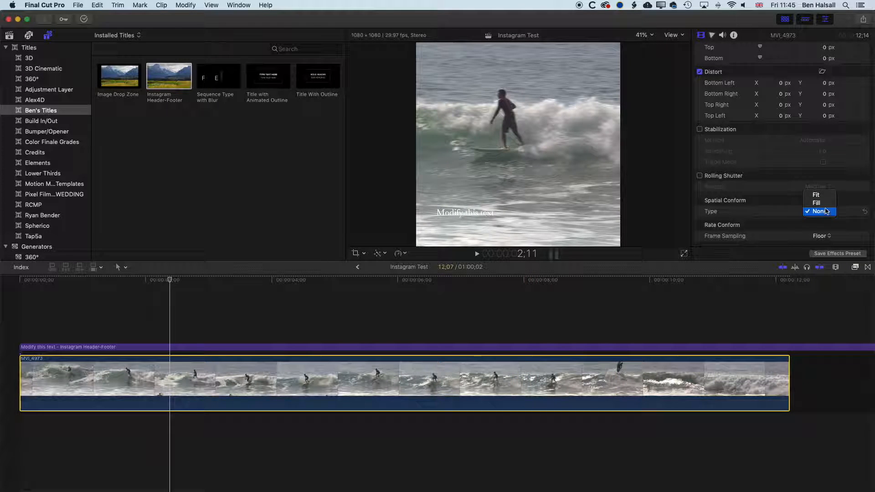
left_click(823, 195)
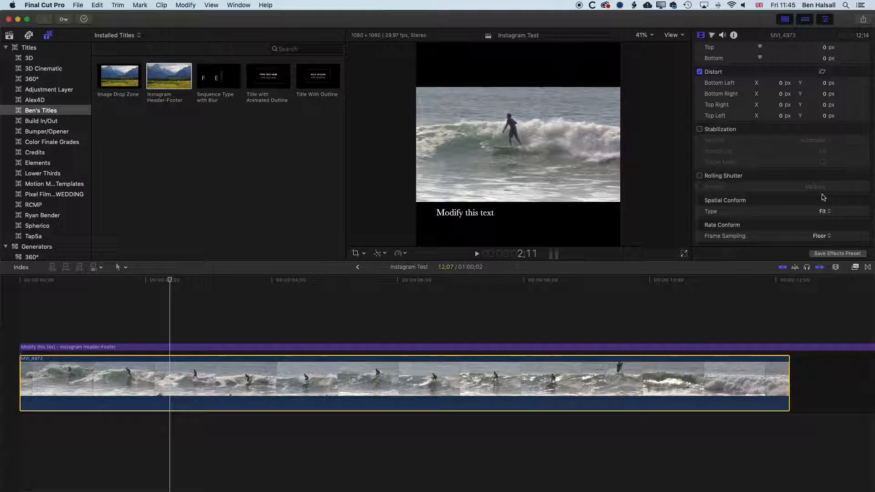
Switch to Motion and draw a rectangle about 996 x 992 over most of the canvas
key("super+Tab")
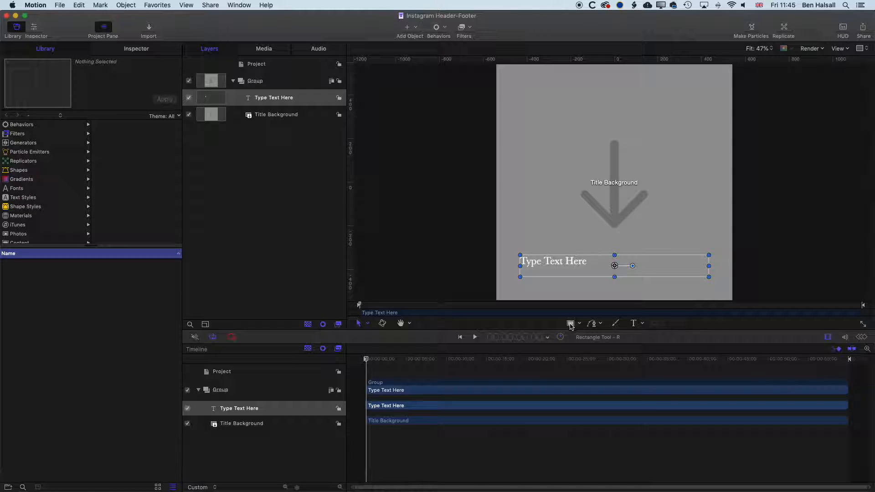
left_click(571, 324)
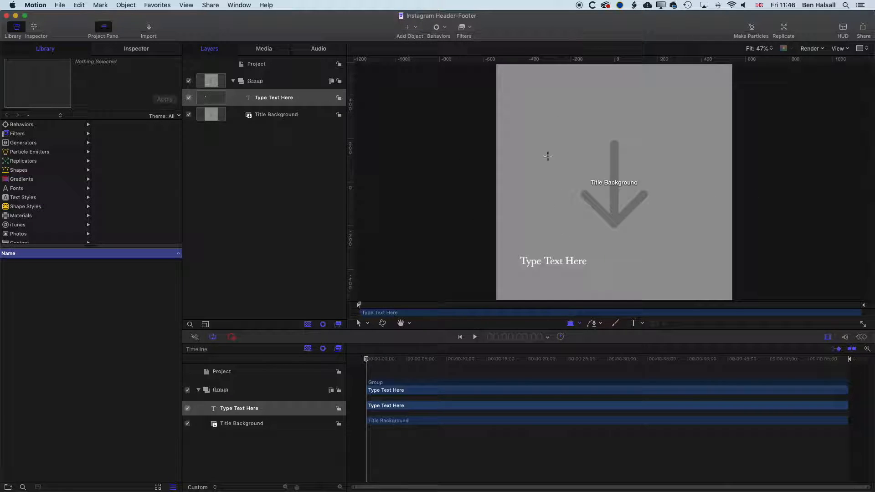
mouse_move(505, 76)
left_mouse_down()
mouse_move(676, 301)
mouse_move(723, 292)
left_mouse_up()
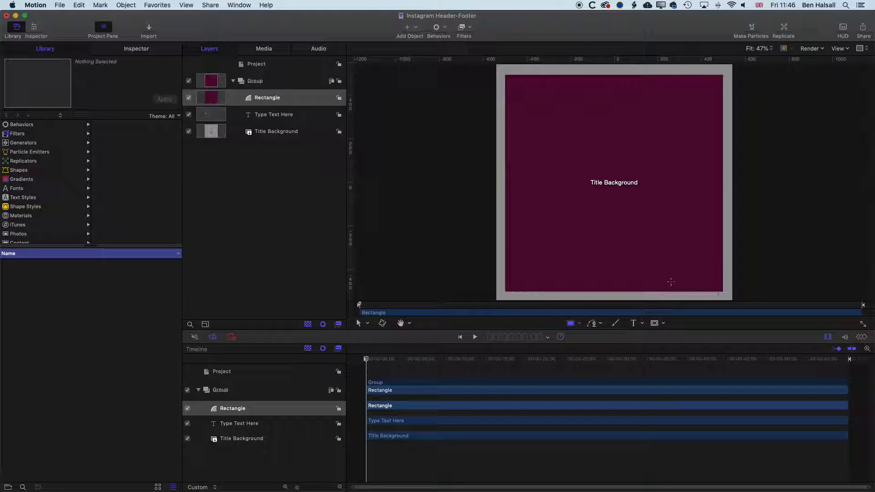
Set the rectangle's width and height to 1080 so that it matches the canvas size
left_click(138, 50)
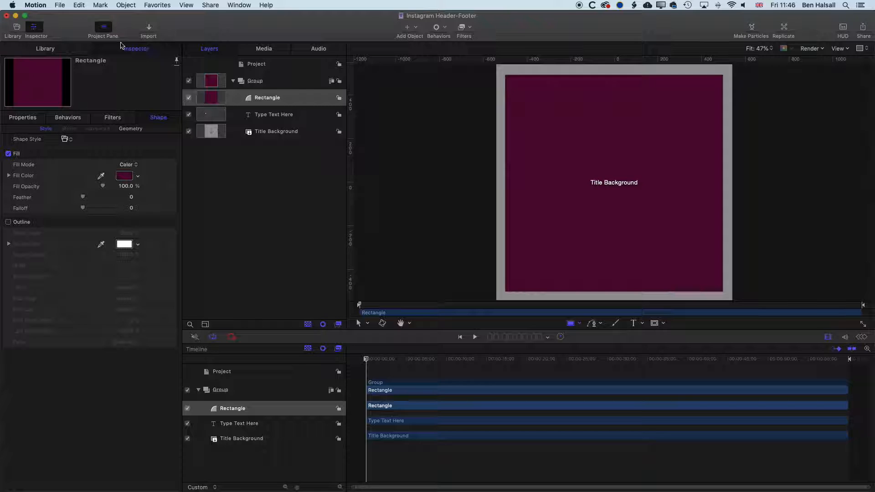
left_click(133, 130)
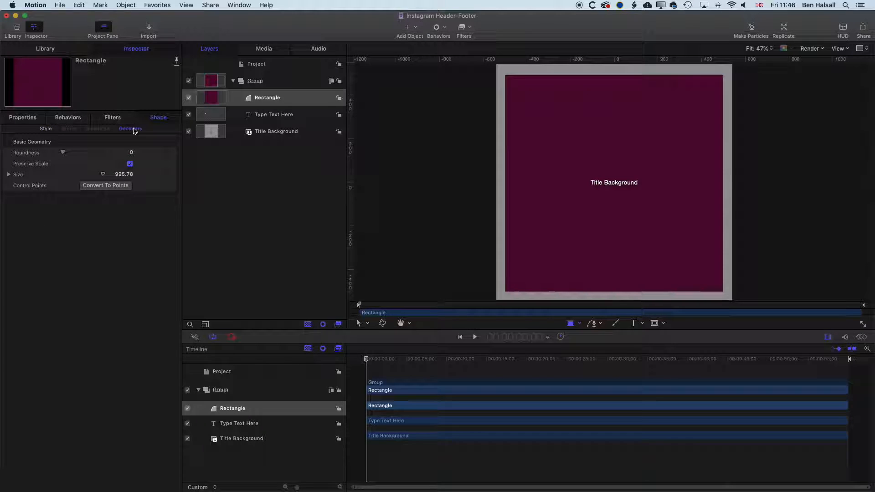
left_click(9, 174)
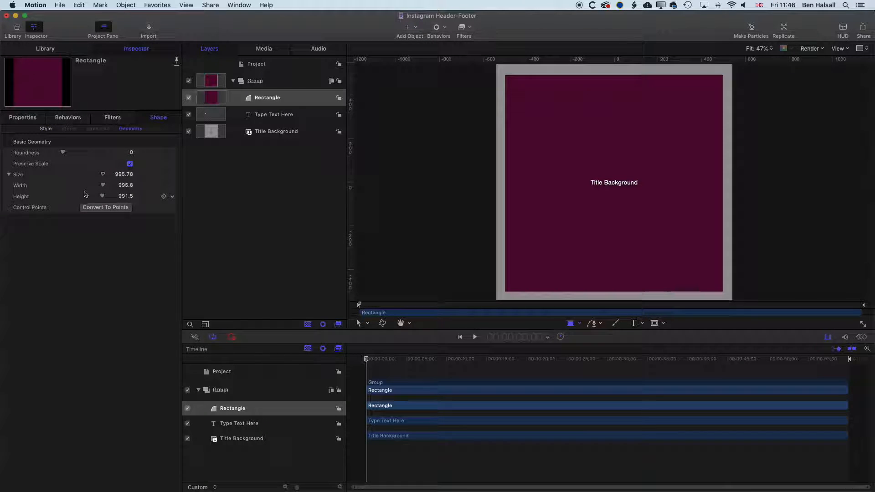
left_click(125, 196)
left_click(123, 185)
type("1080")
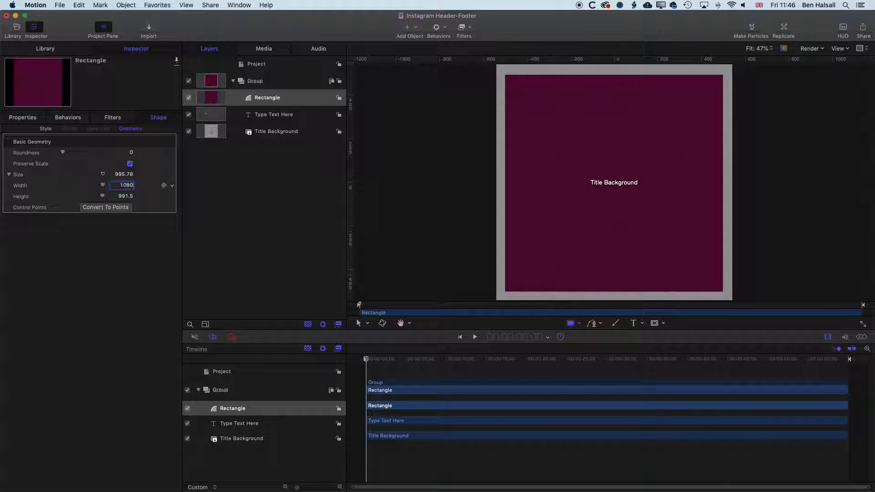
key("Return")
key("Tab")
type("1")
key("Return")
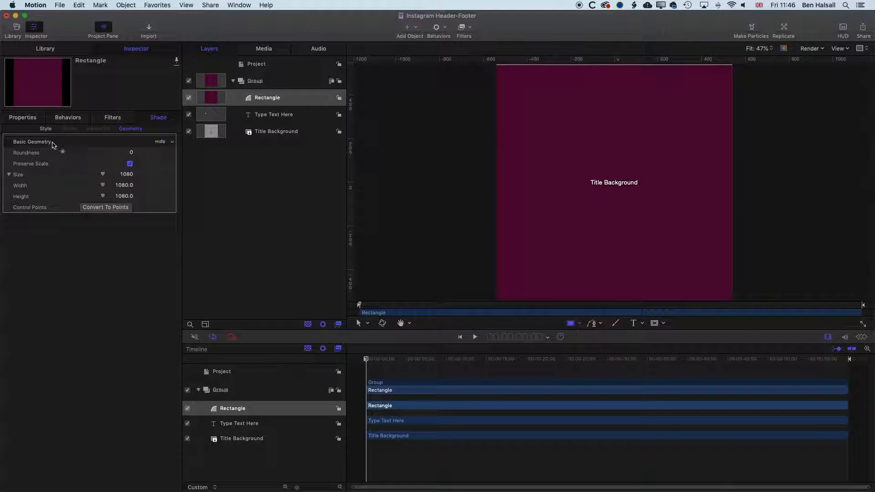
Centre the rectangle on the canvas by setting its X and Y position to 0 px
left_click(29, 120)
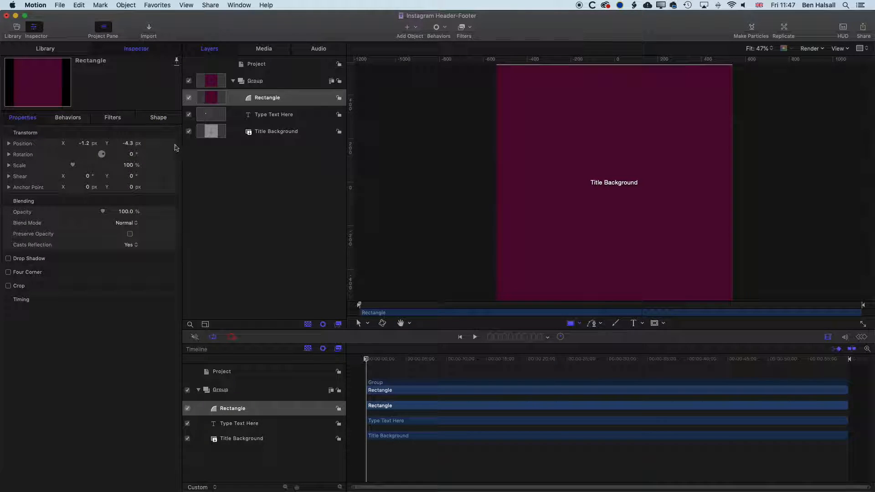
left_click(86, 144)
type("0")
left_click(129, 144)
type("0")
key("Tab")
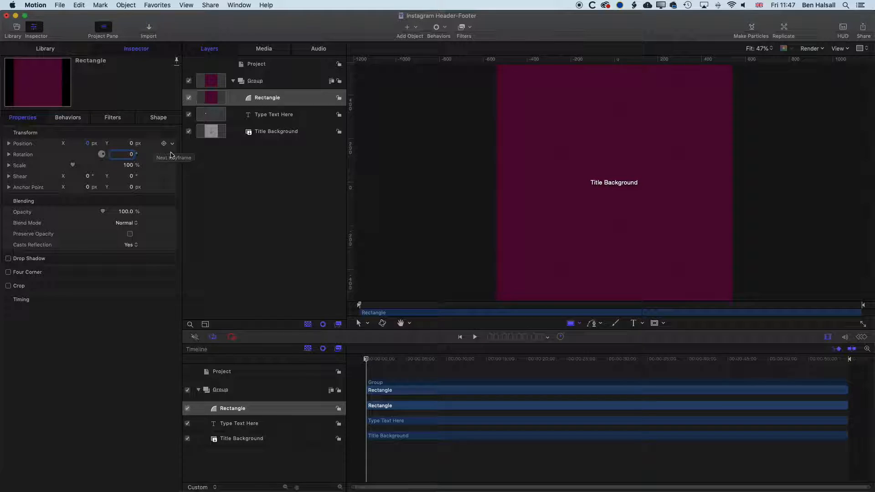
Draw a rectangle mask about 950 x 561 across the middle of the rectangle and set the mask's width to 1080
left_click(654, 324)
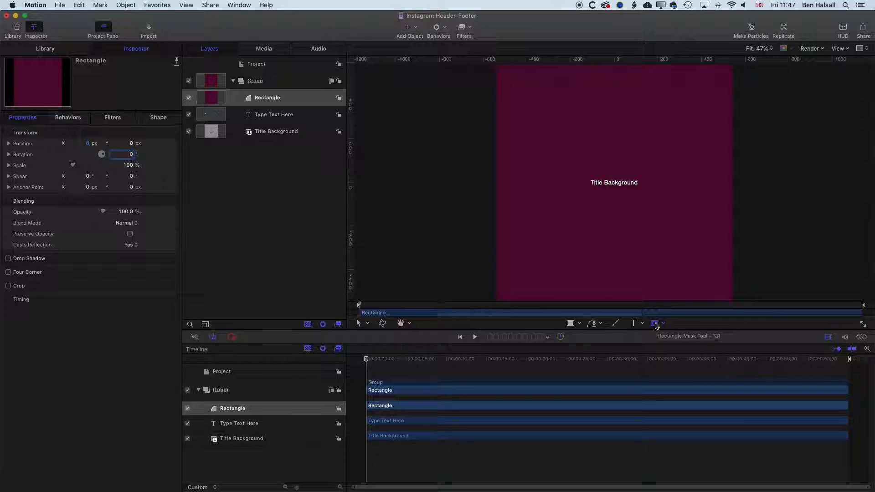
left_click_drag(511, 122, 719, 245)
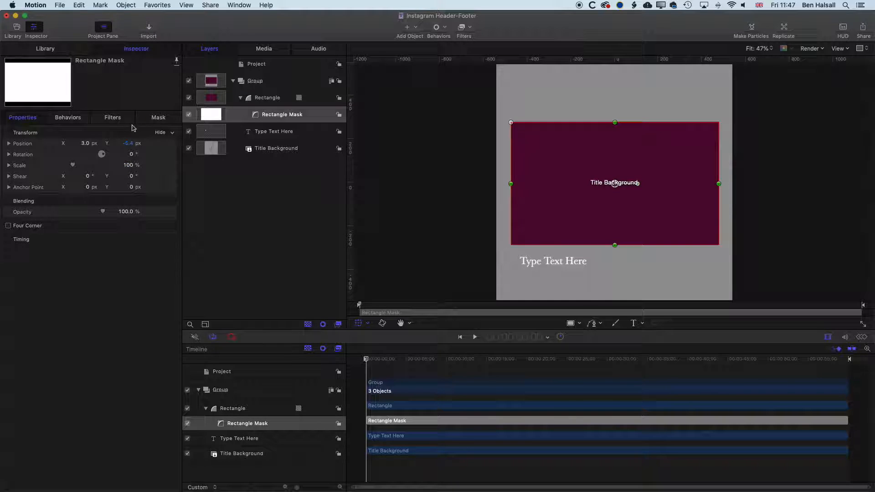
left_click(158, 118)
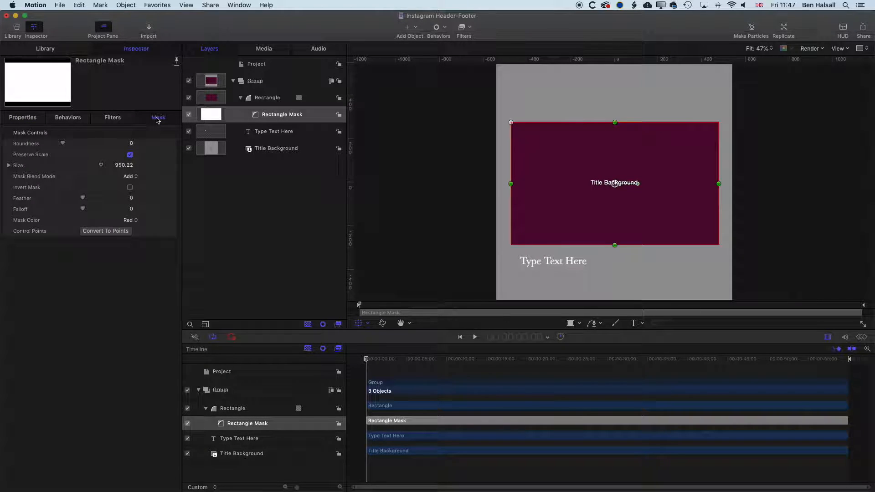
left_click(8, 167)
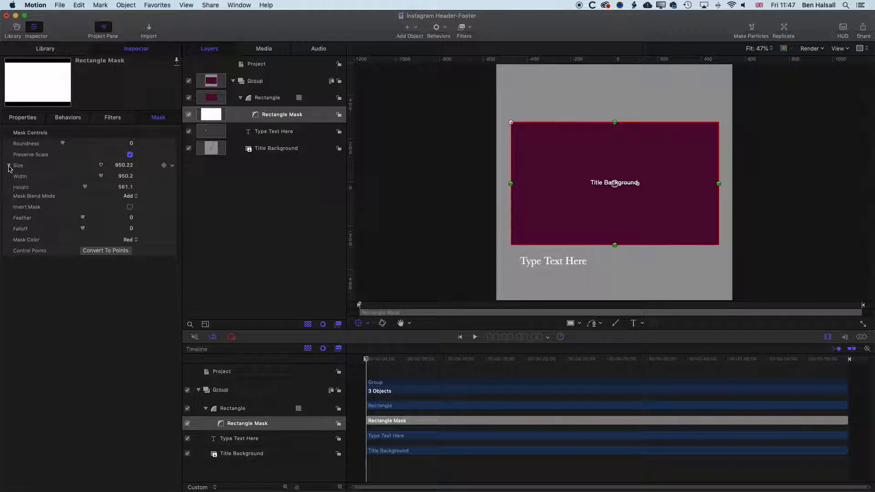
left_click(127, 178)
type("1080")
key("Tab")
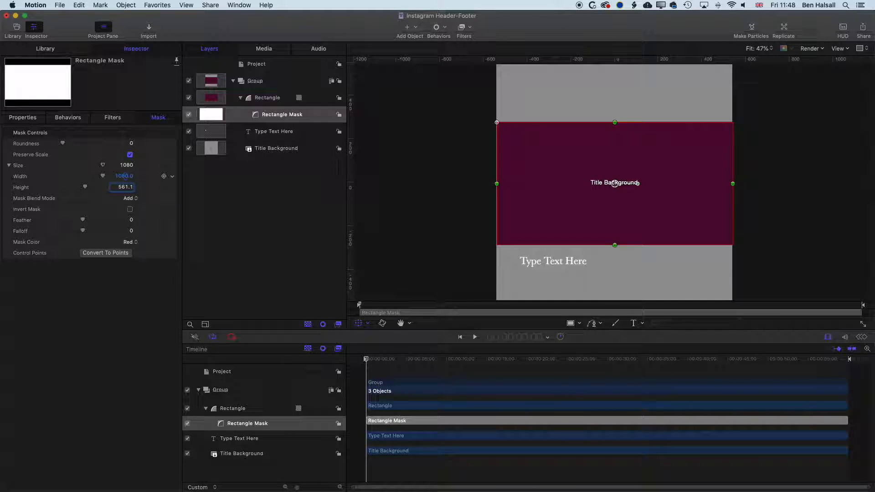
Calculate (1080/16)*9 in Spotlight and set the rectangle mask's height to 600
key("super+space")
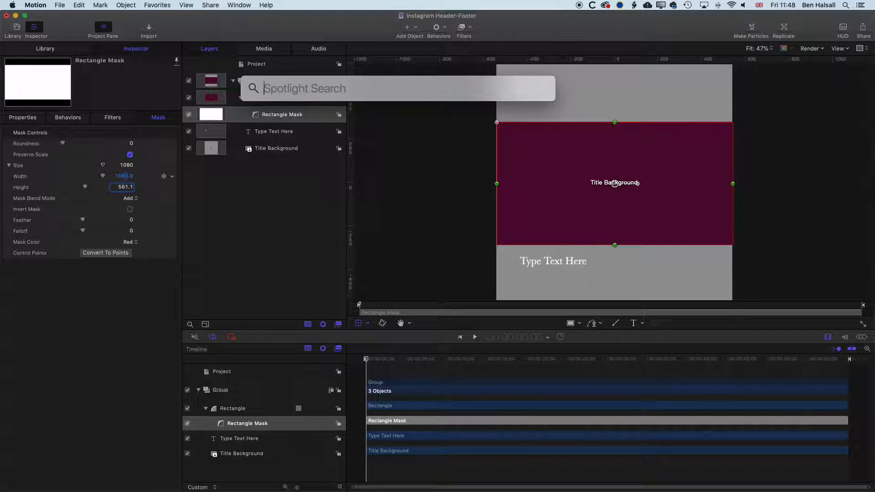
type("10")
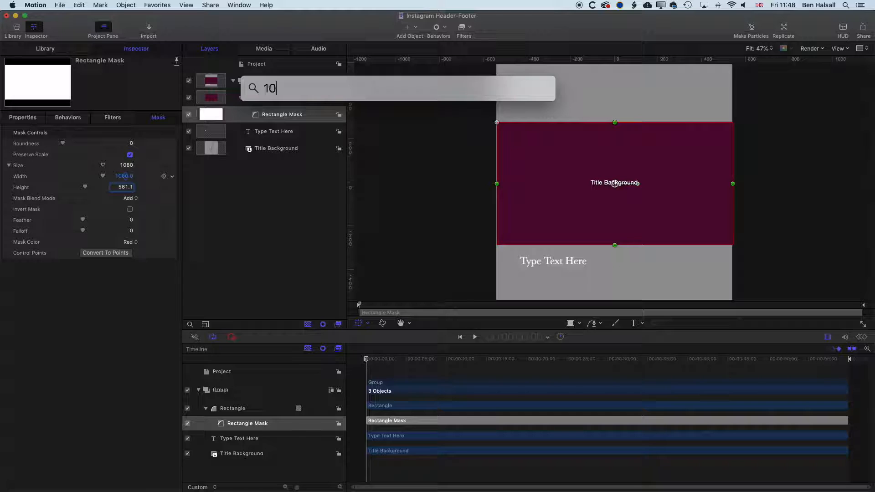
type("80/16")
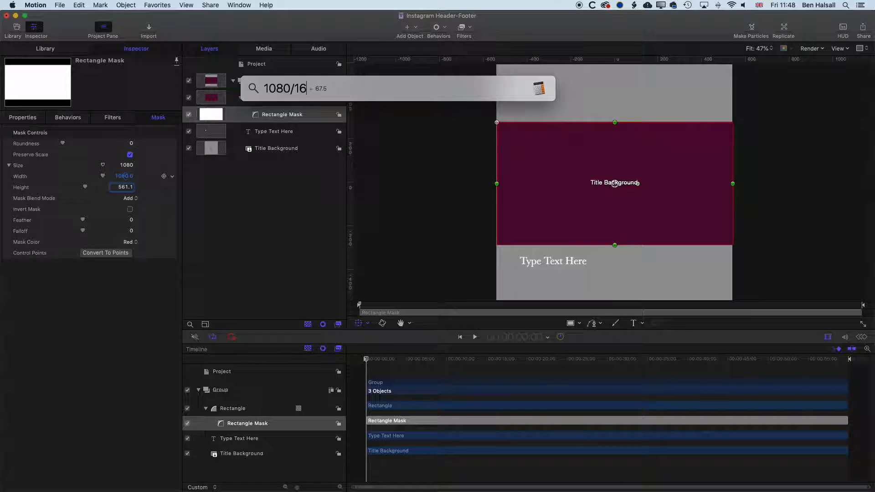
type(")")
type("(")
key("super+Right")
type("*9")
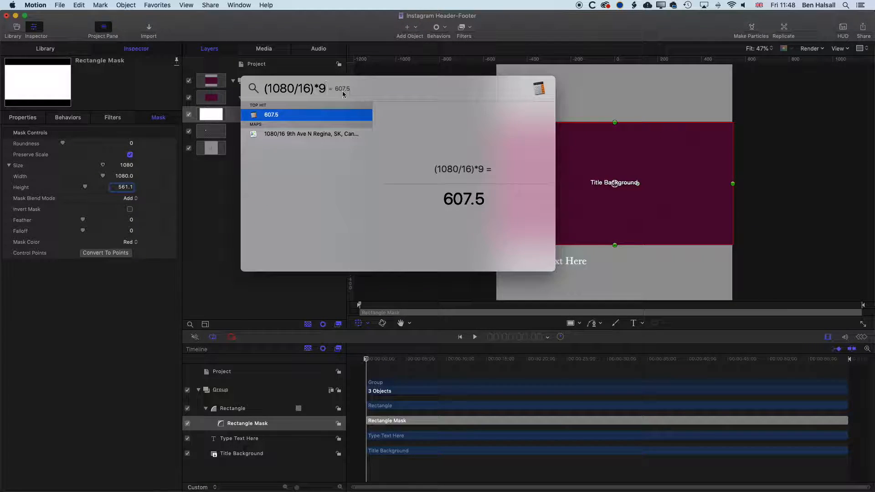
left_click(206, 186)
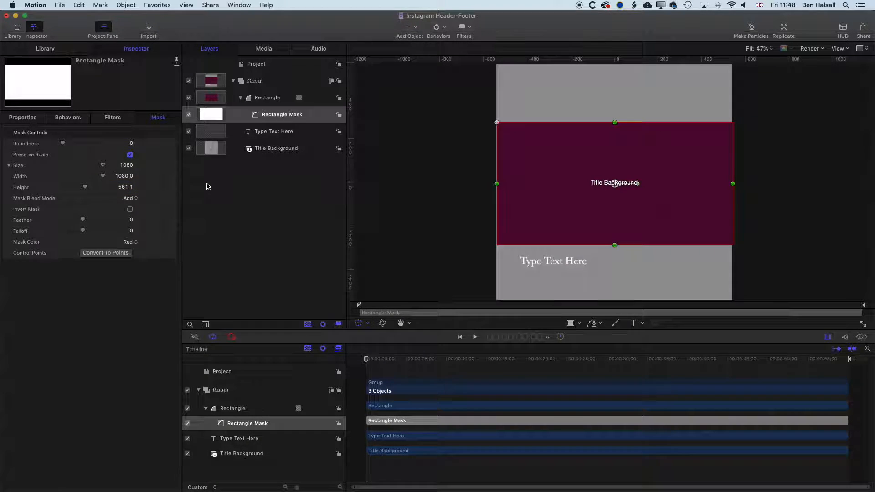
left_click(126, 187)
type("600")
key("Tab")
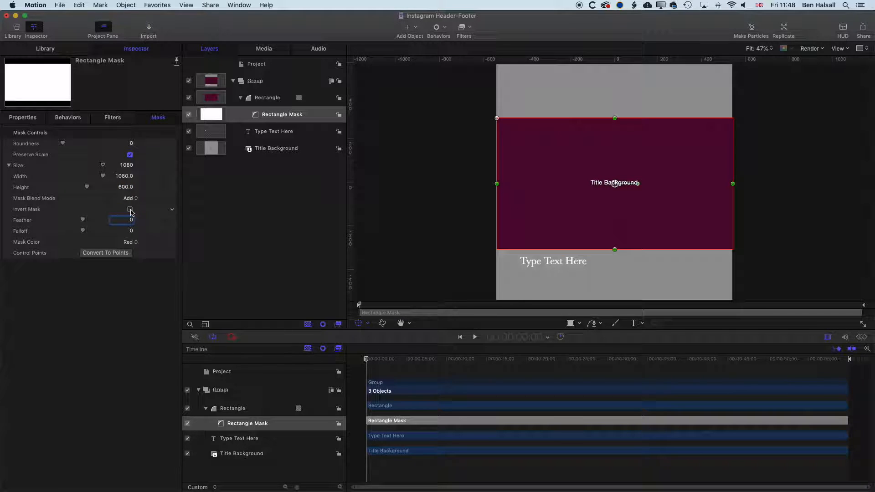
Invert the rectangle mask and move the Type Text Here layer above the Rectangle layer
left_click(129, 210)
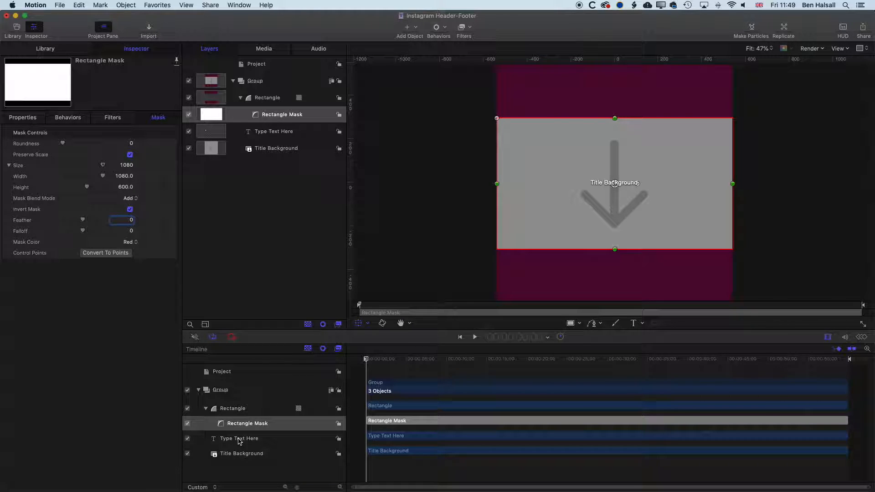
left_click_drag(239, 441, 237, 408)
Switch to Final Cut Pro, replace the timeline's title with a fresh Instagram Header-Footer copy, and view its published parameters
key("super+Tab")
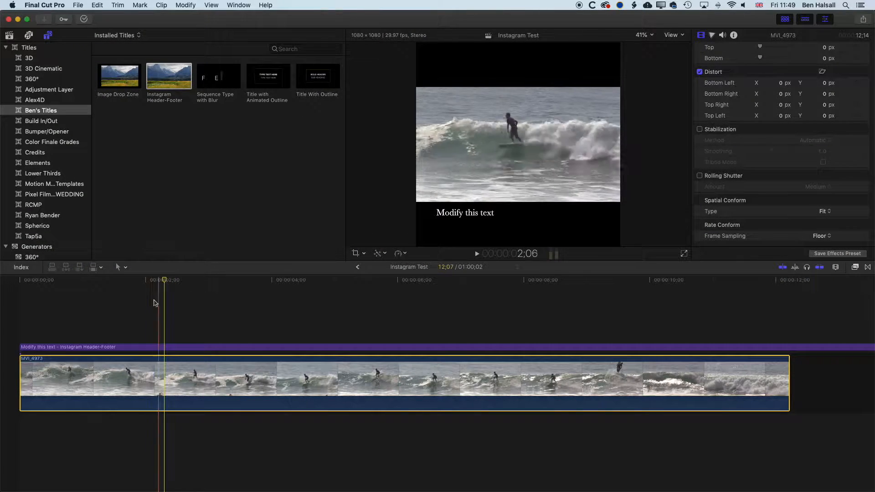
left_click(160, 346)
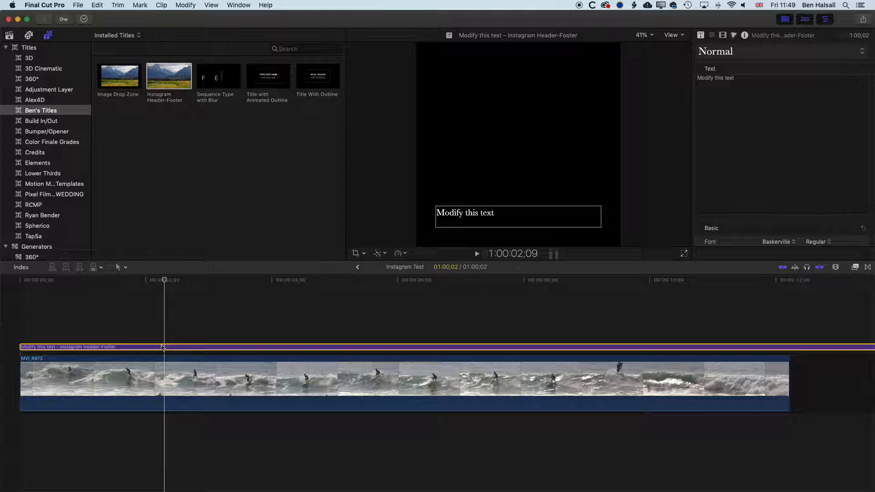
key("Delete")
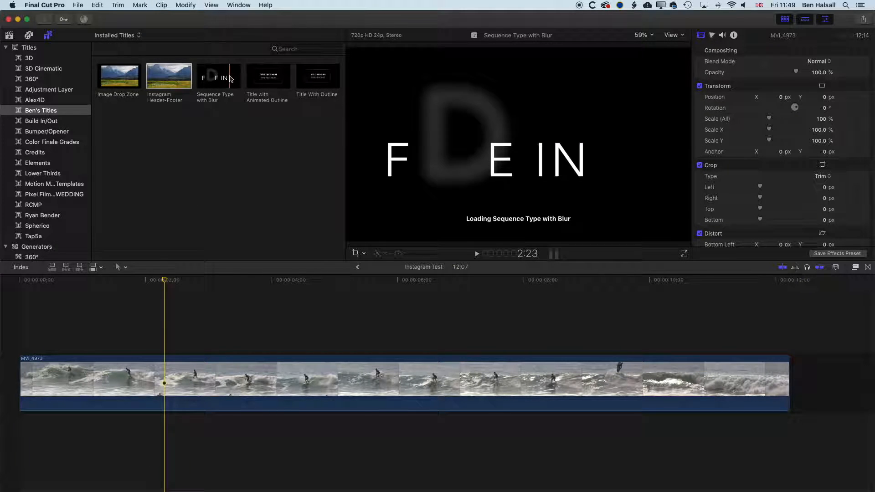
left_click_drag(169, 77, 7, 335)
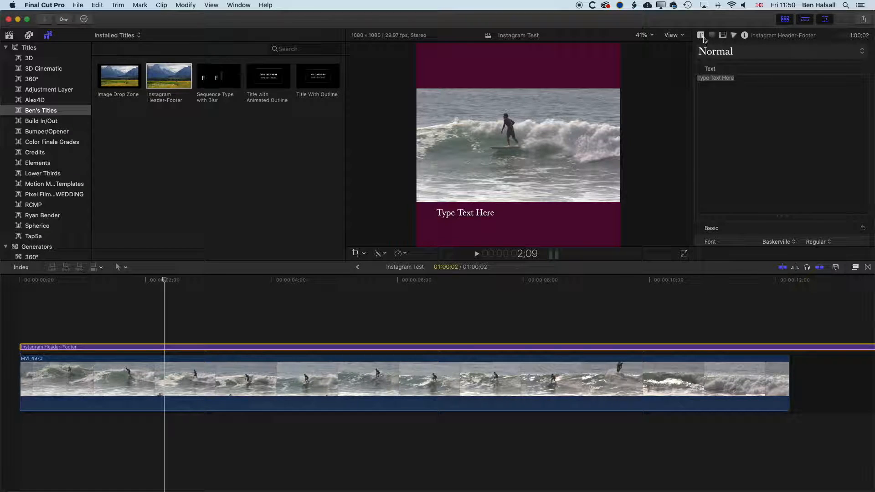
left_click(702, 36)
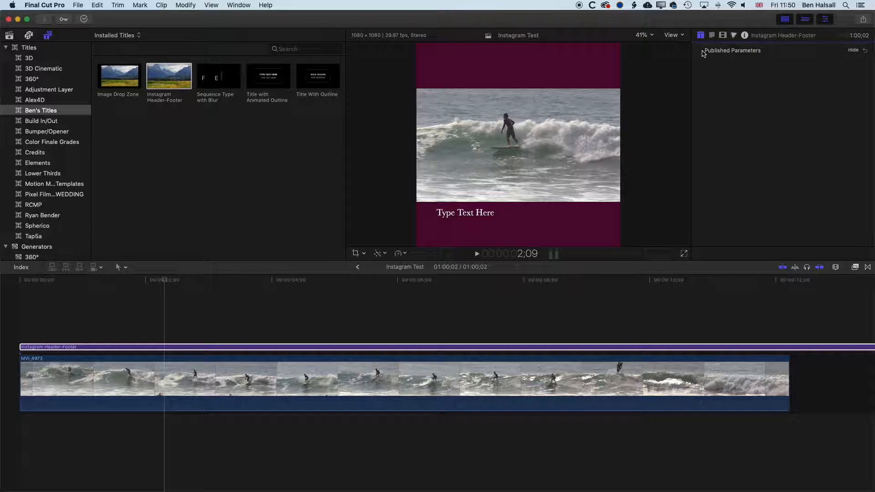
Switch to Motion, publish the Rectangle's Fill Color parameter, and save the template
key("super+Tab")
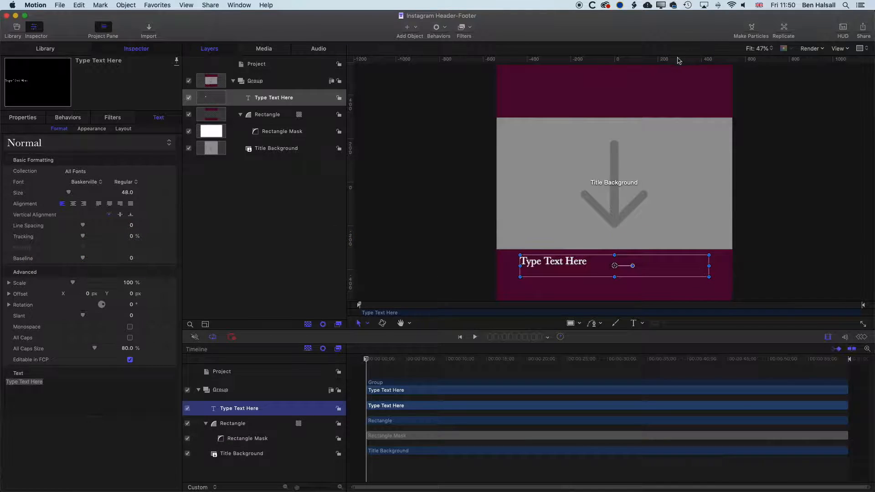
left_click(246, 423)
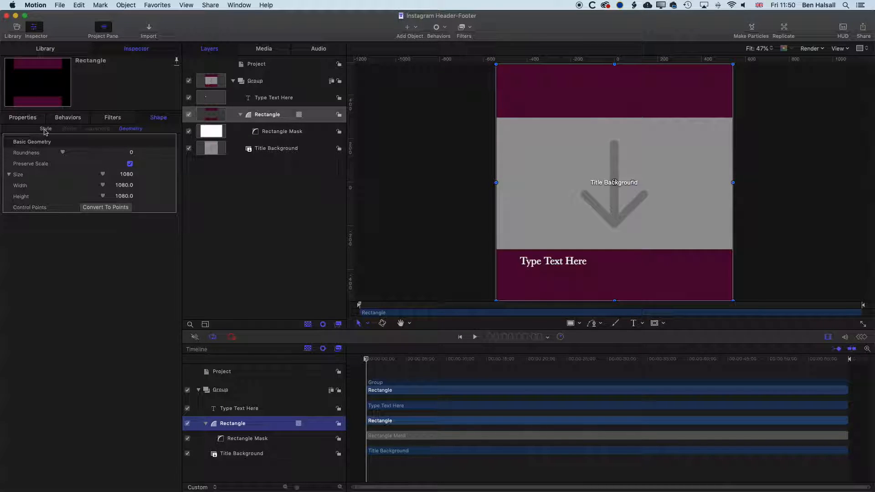
left_click(45, 129)
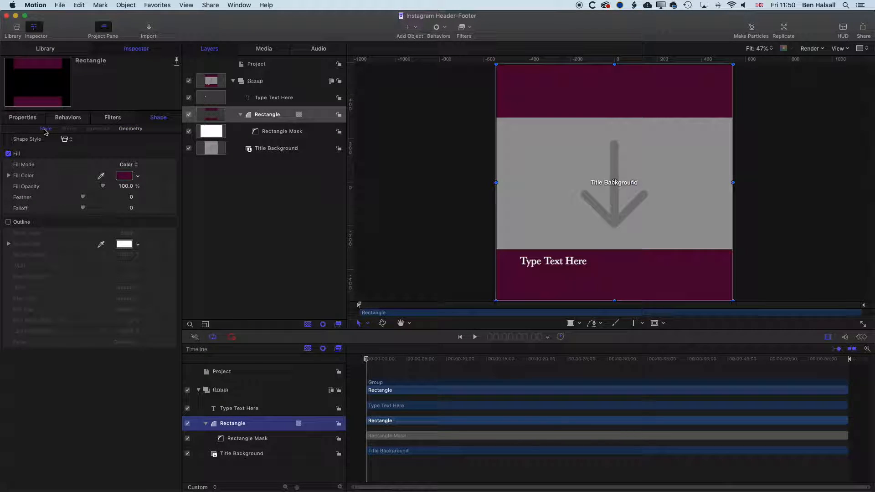
mouse_move(138, 179)
left_click(173, 177)
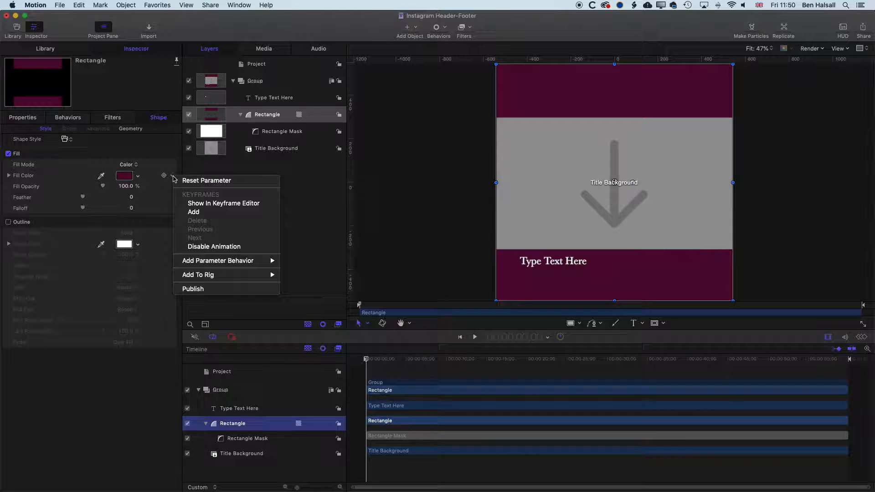
left_click(199, 290)
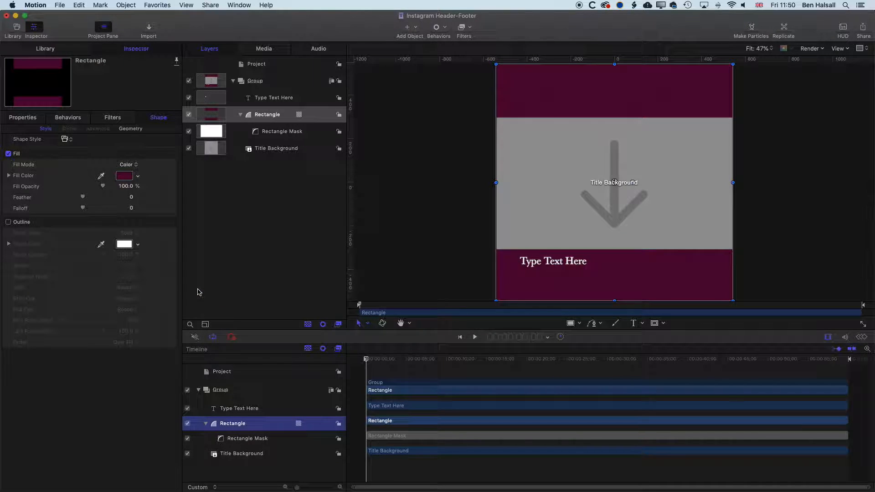
left_click(59, 5)
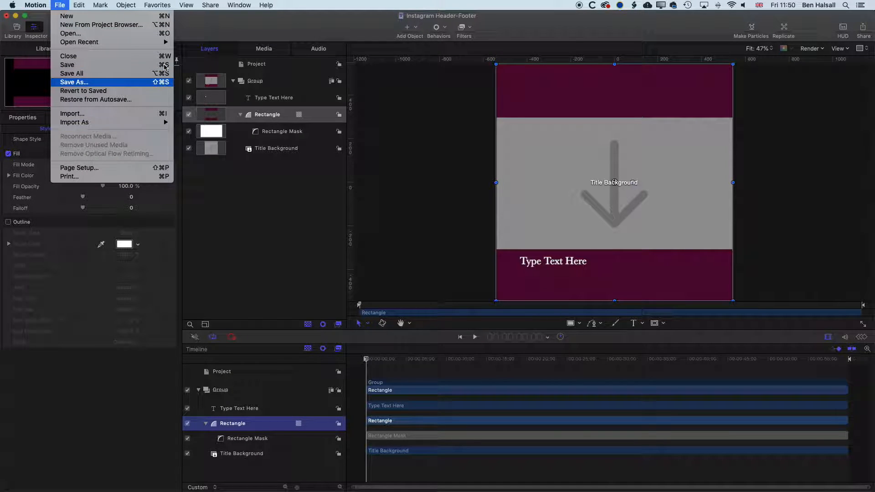
left_click(150, 66)
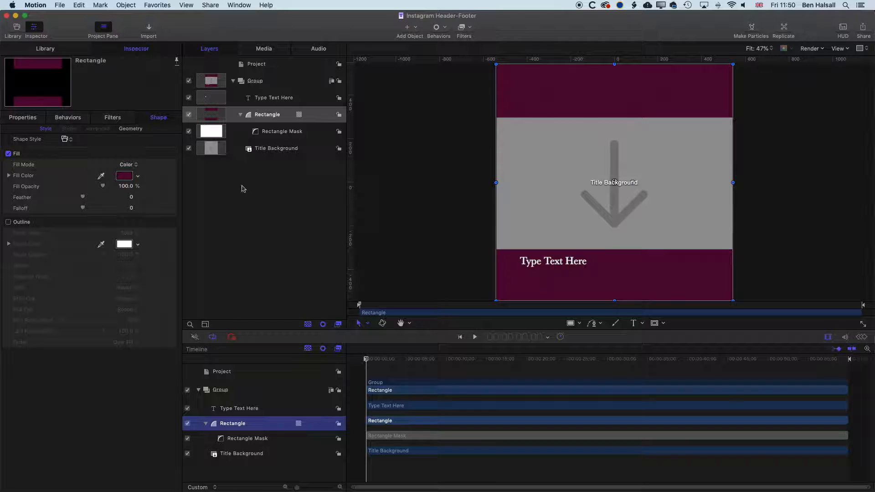
Switch to Final Cut Pro, replace the timeline's title with the updated Instagram Header-Footer, and expand its Fill Color channels
key("super+Tab")
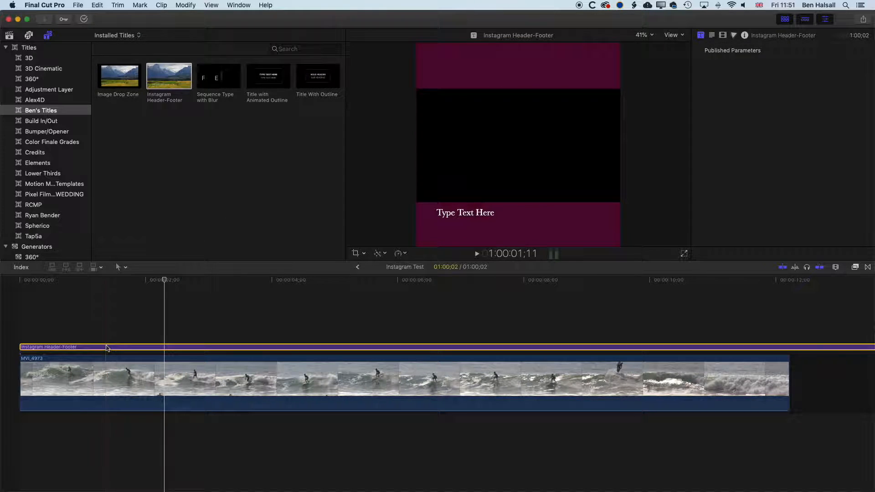
key("Delete")
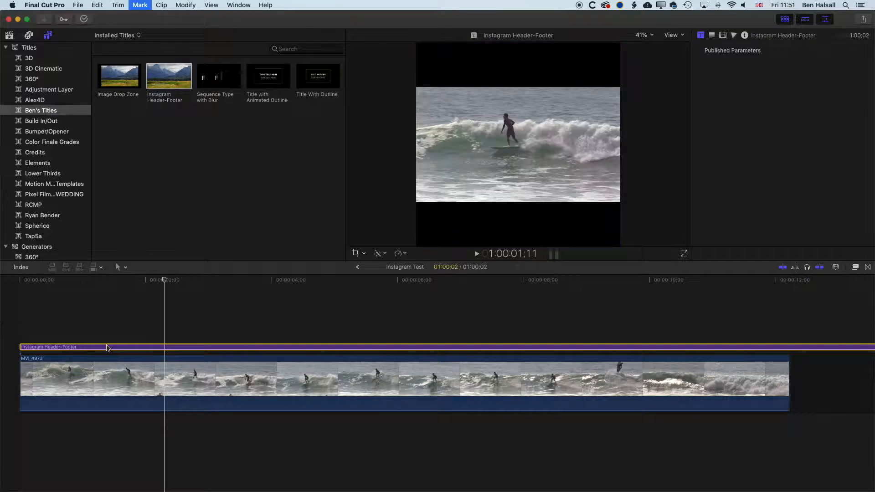
left_click_drag(165, 82, 9, 337)
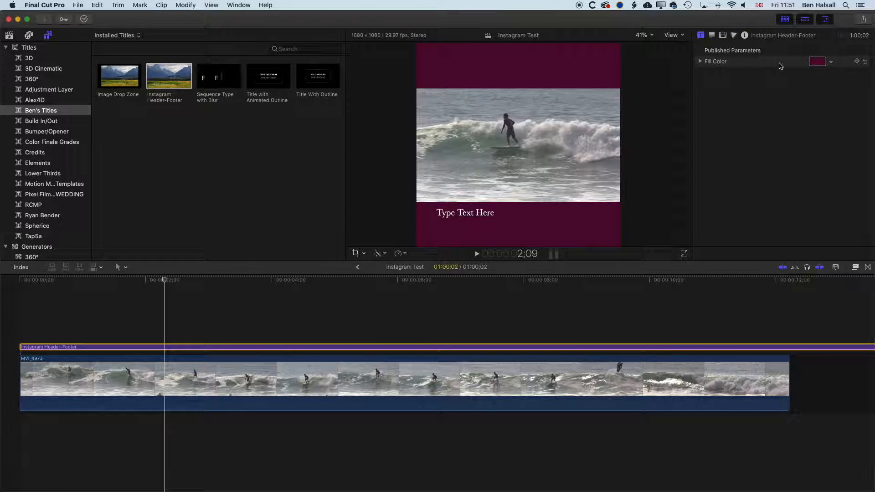
left_click(701, 62)
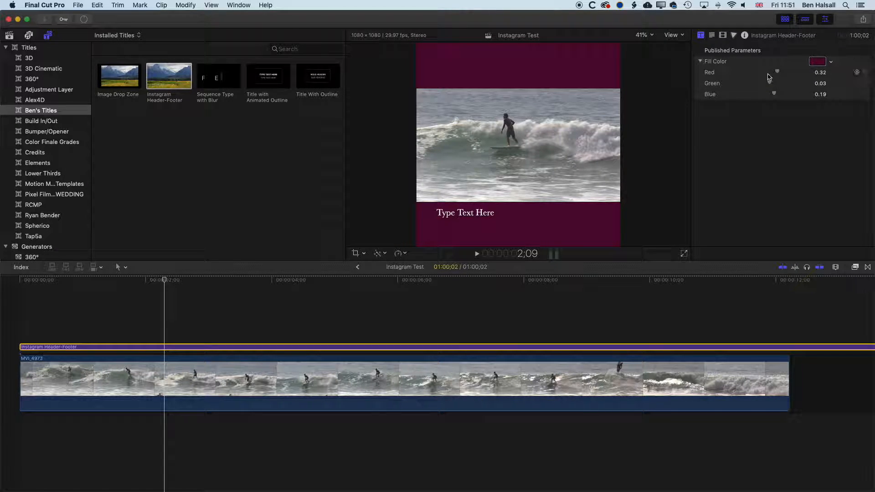
Try out the title's published Fill Color by adjusting its red and green channels and choosing a bright red swatch
mouse_move(774, 73)
left_mouse_down()
mouse_move(791, 72)
mouse_move(780, 72)
mouse_move(780, 82)
left_mouse_up()
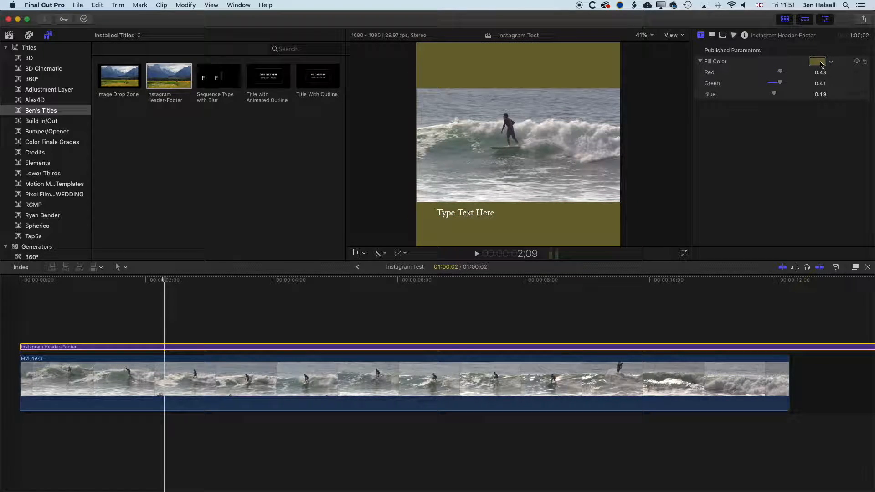
left_click(817, 62)
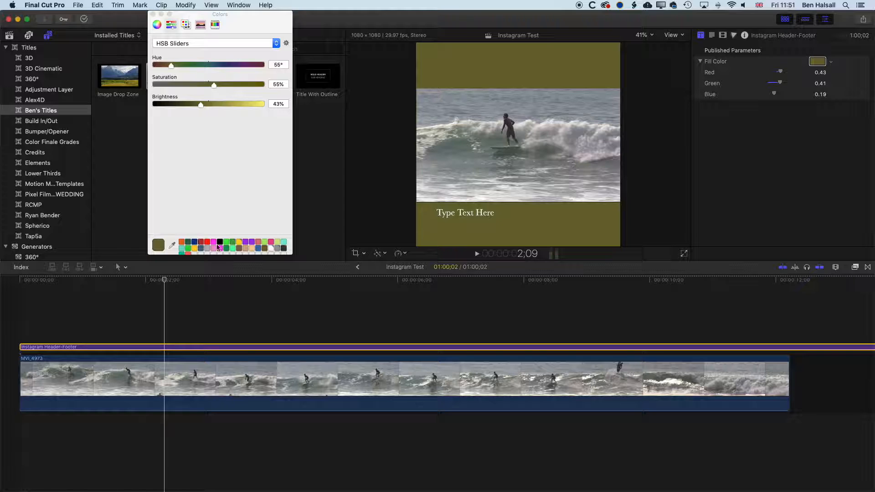
left_click(213, 242)
left_click(207, 243)
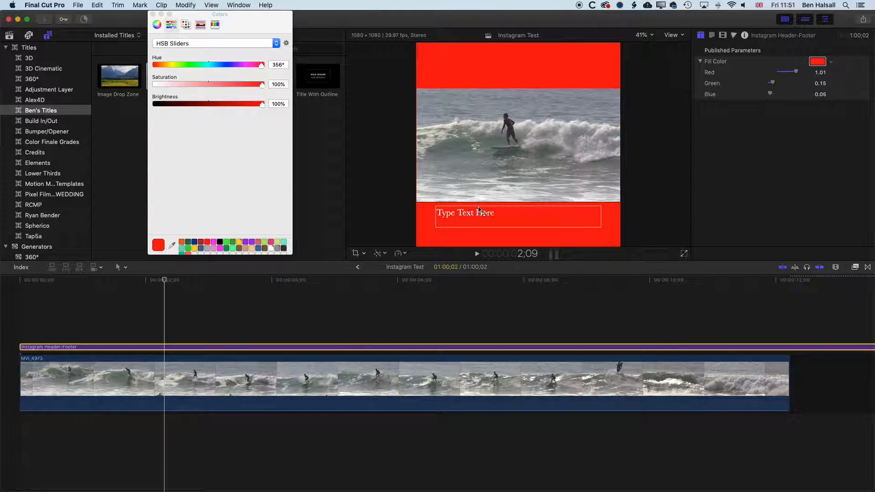
Switch to Motion and set the Title Background placeholder's scale to 105%
key("super+Tab")
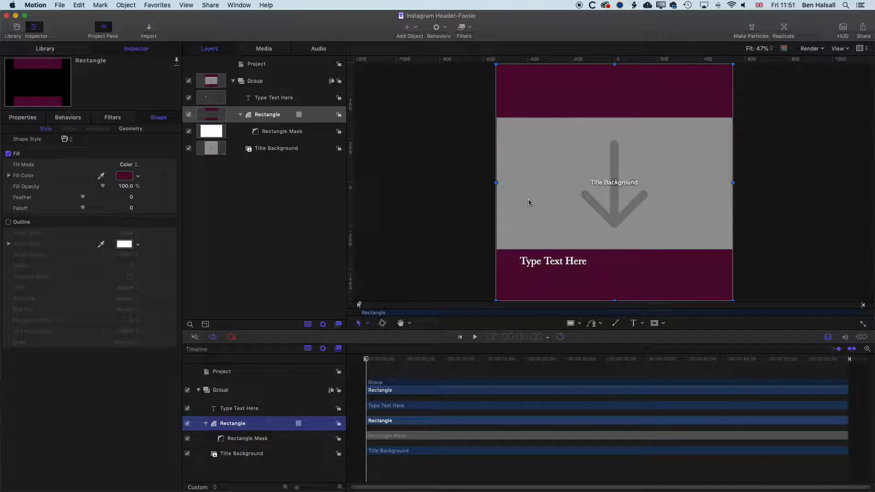
left_click(256, 456)
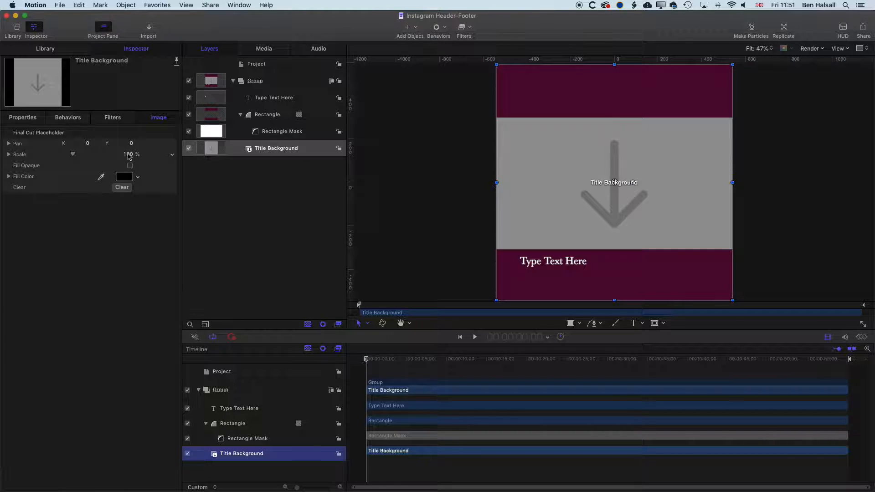
left_click(129, 155)
type("105")
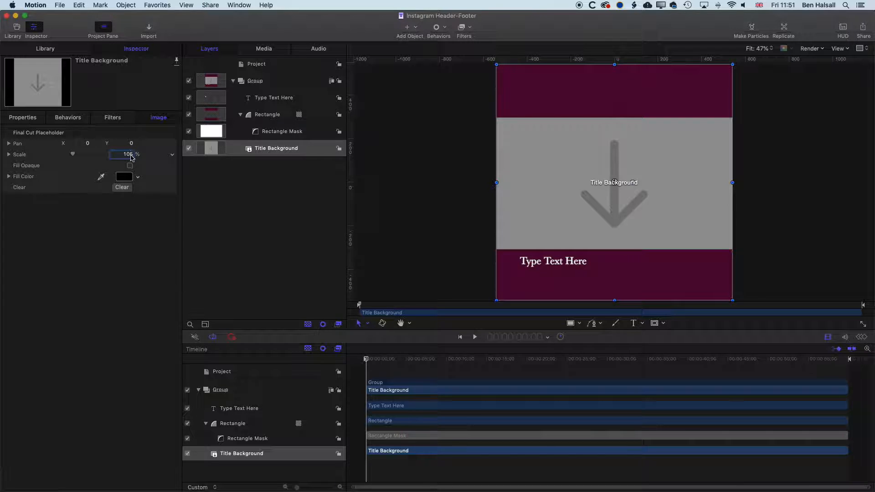
key("Tab")
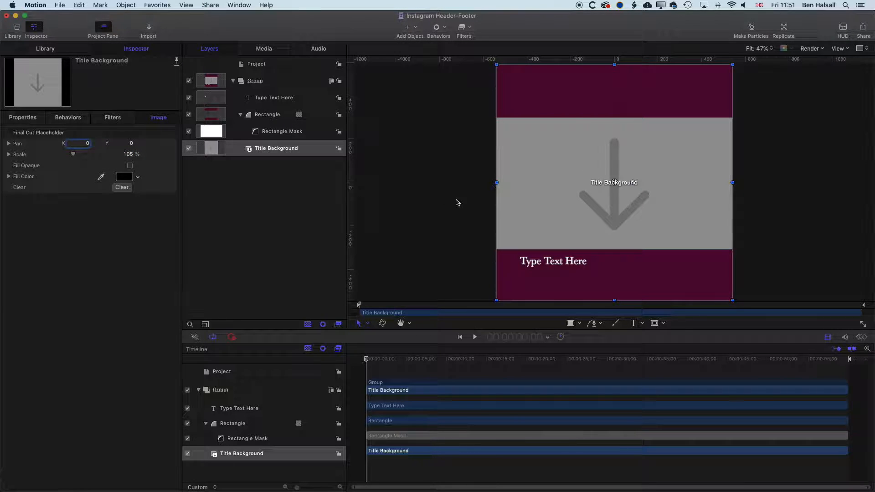
Switch to Final Cut Pro, close the colour picker, and replace the timeline's title with the updated Instagram Header-Footer
left_click(165, 120)
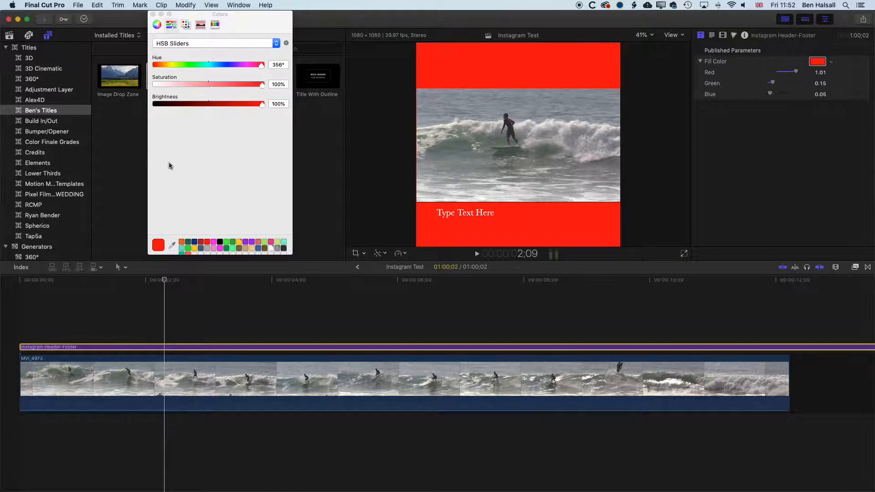
key("Delete")
left_click(161, 14)
left_click_drag(169, 76, 1, 329)
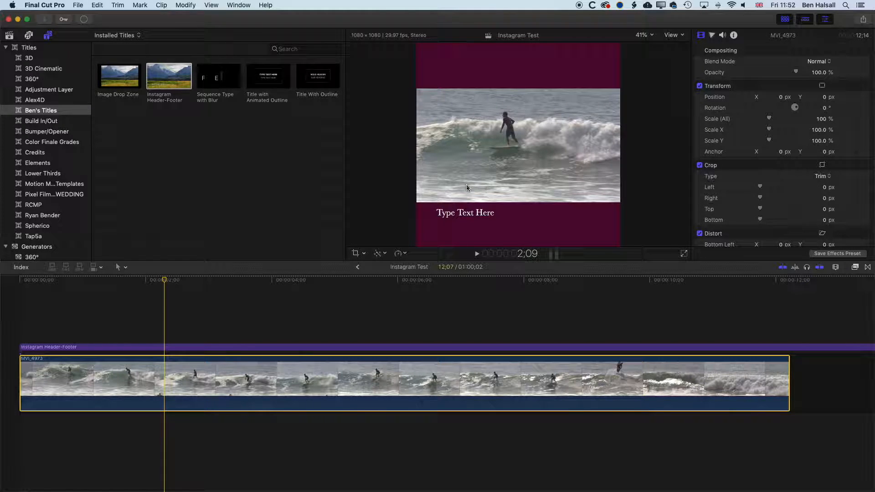
Toggle the Instagram Header-Footer title off and on repeatedly to compare the clip with and without it
left_click(200, 348)
key("v")
key("v")
key("v")
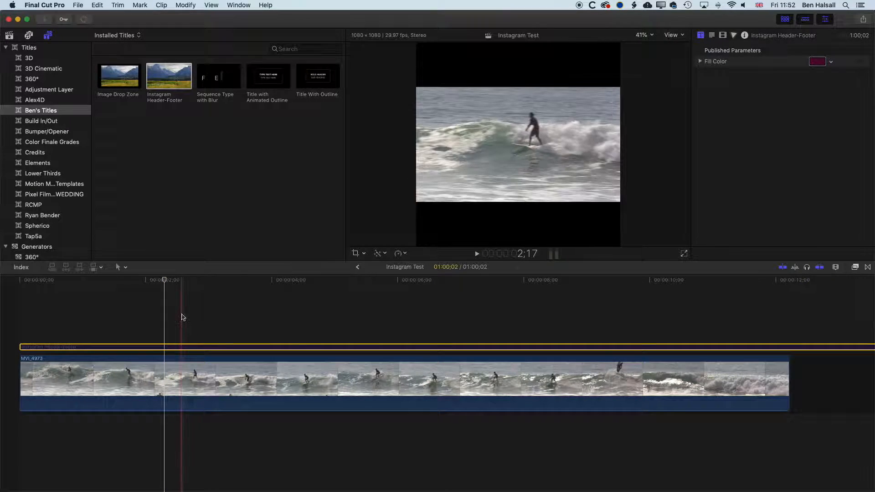
key("v")
key("v")
key("v")
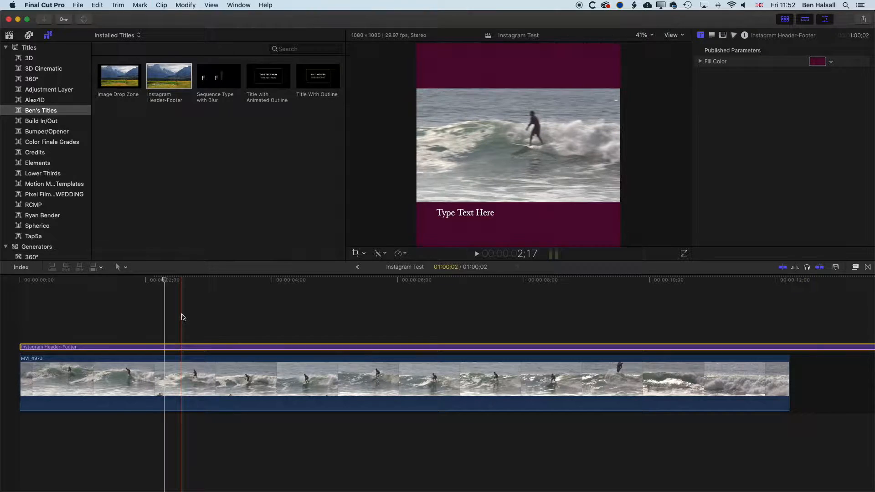
key("v")
key("v")
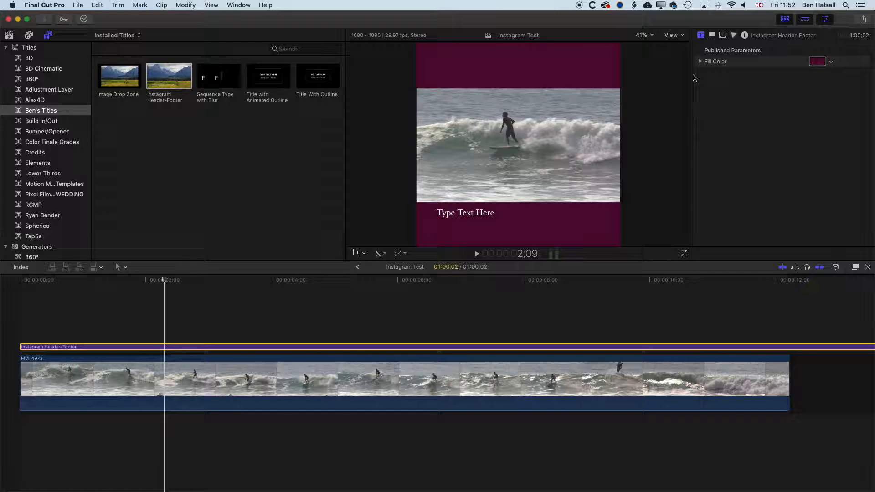
Switch to Motion and format the Type Text Here layer in Verdana Bold with centre alignment
key("super+Tab")
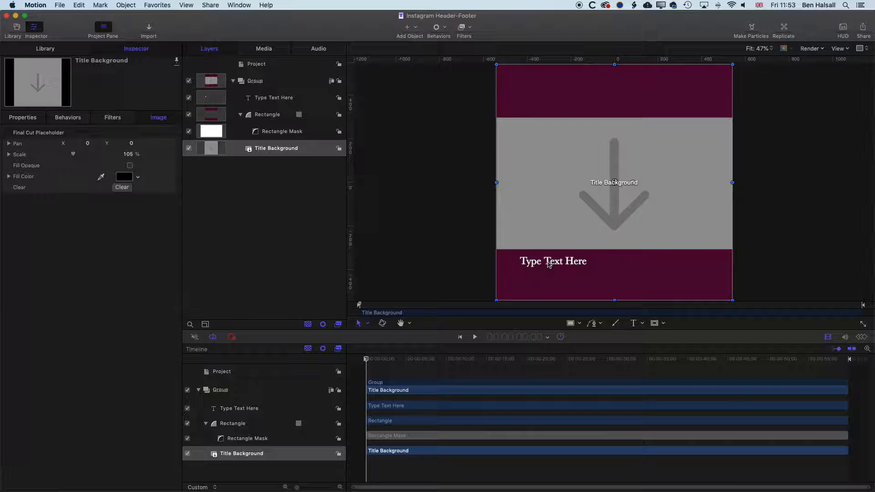
left_click(255, 411)
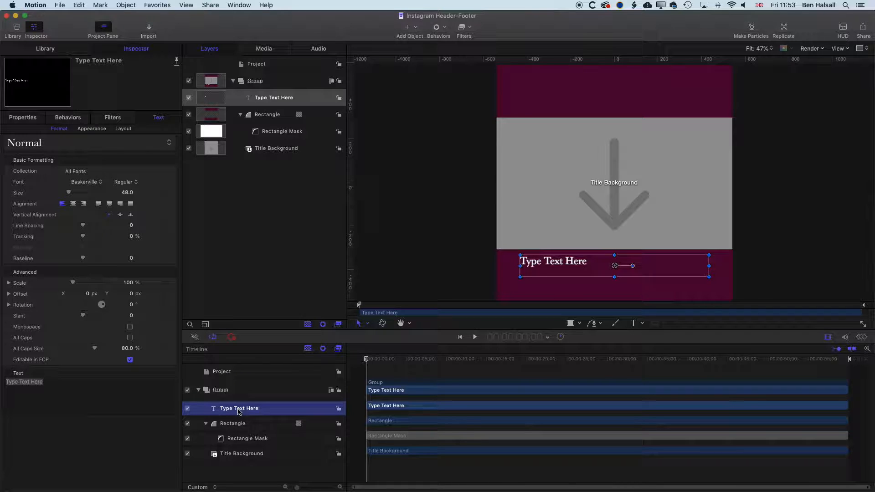
left_click(100, 185)
scroll(101, 187, "down", 10)
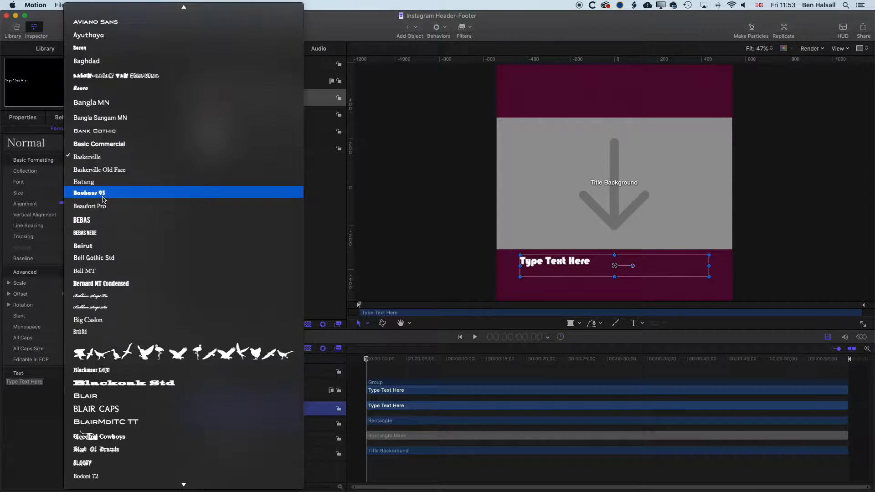
scroll(105, 201, "down", 20)
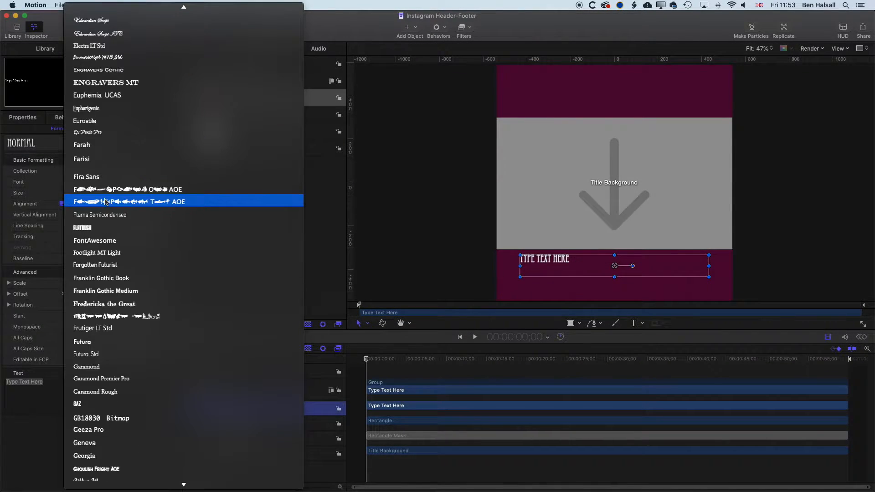
scroll(108, 442, "down", 5)
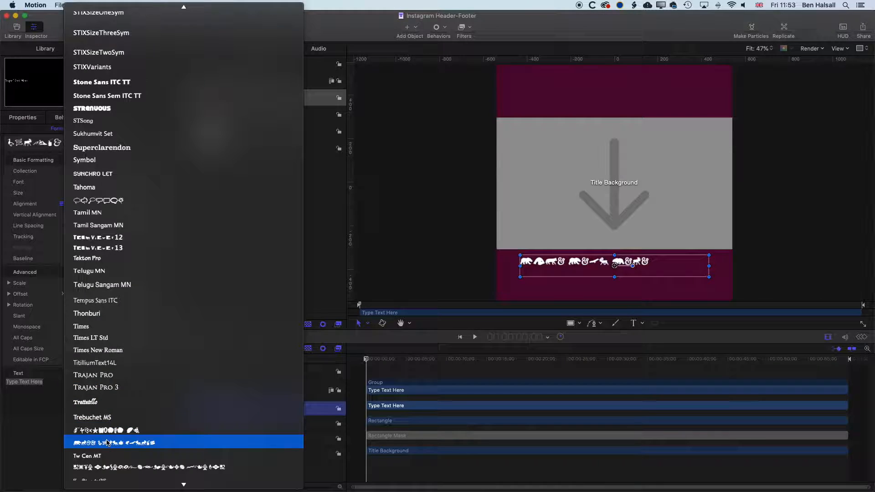
left_click(103, 451)
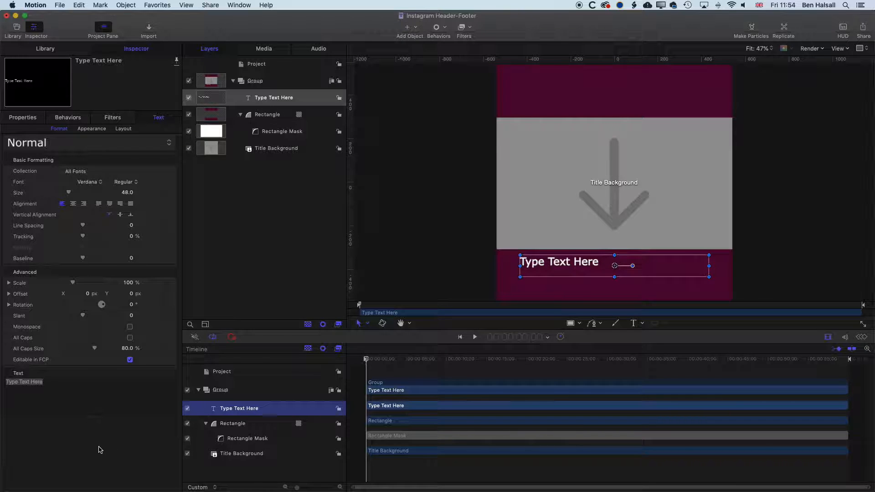
left_click(129, 185)
left_click(128, 205)
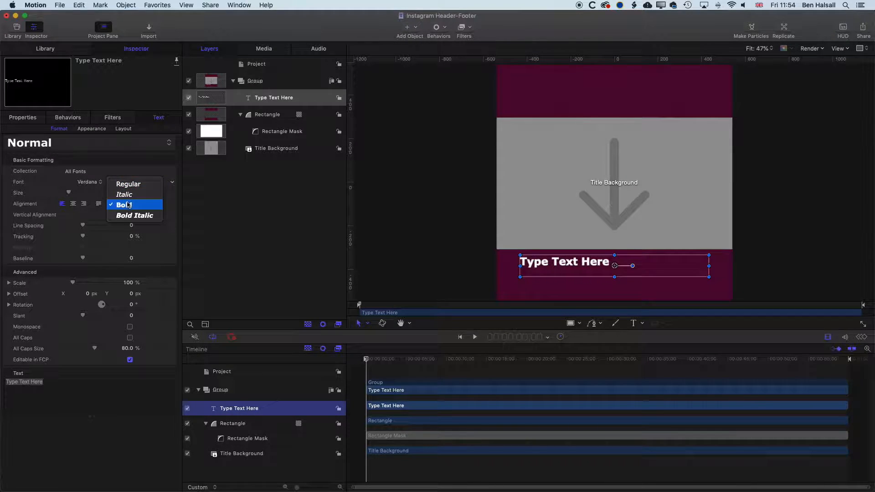
left_click(72, 204)
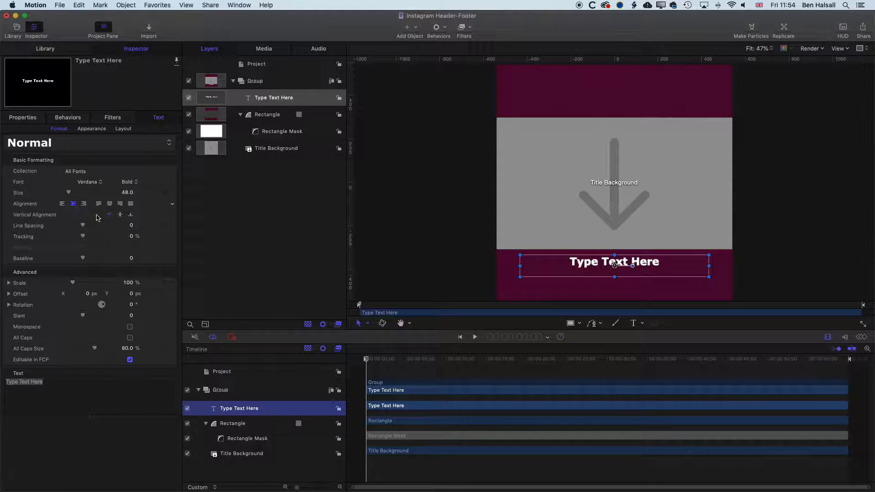
Move the footer text slightly down within its band and enable All Caps with an All Caps Size of 100%
left_click_drag(615, 275, 616, 272)
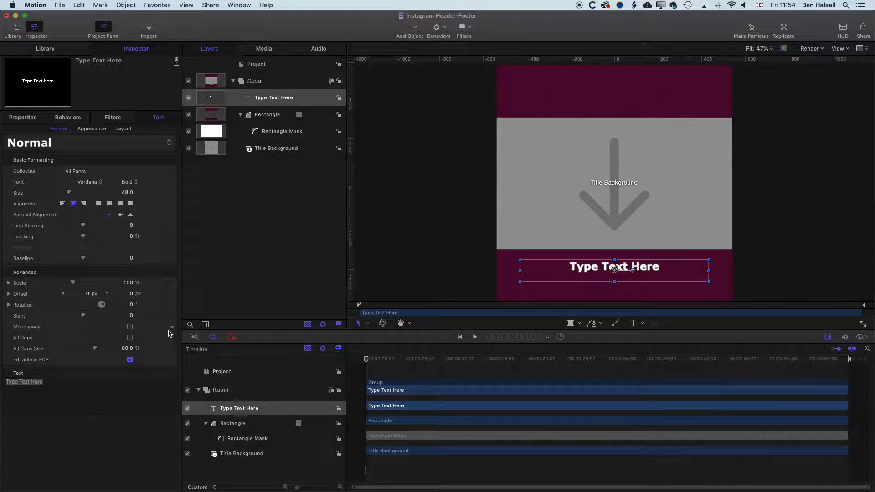
left_click(130, 338)
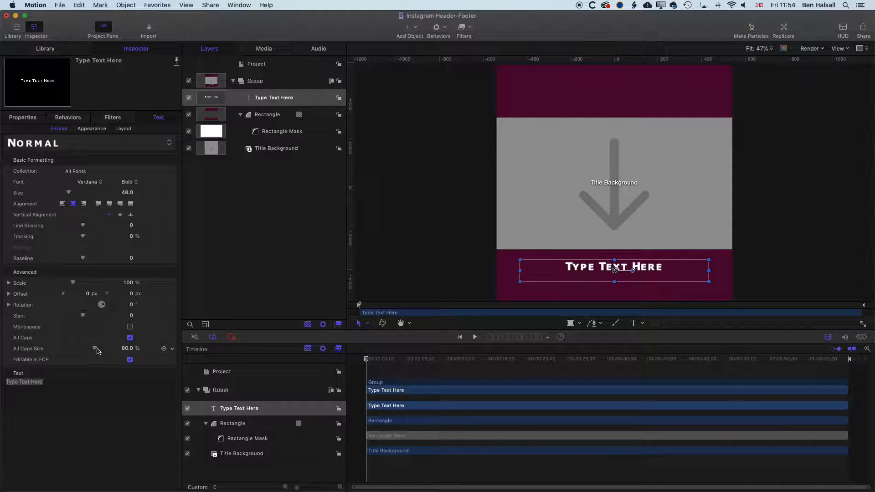
left_click_drag(94, 348, 103, 349)
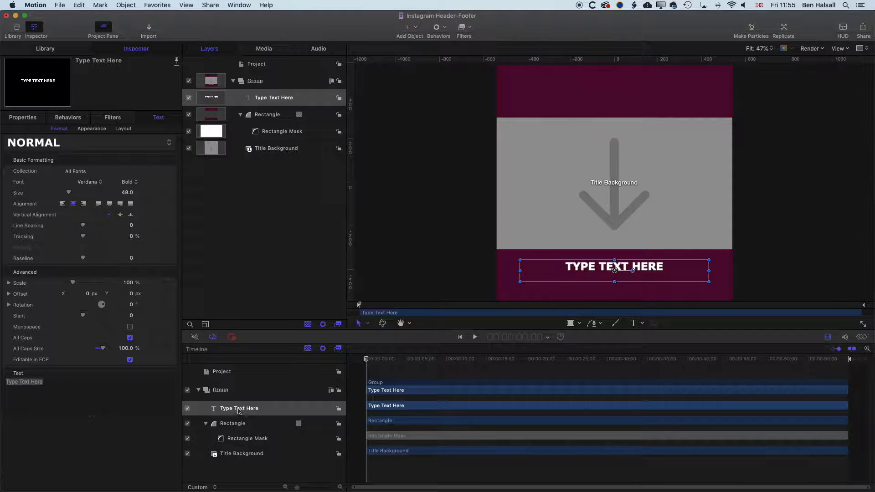
Duplicate the Type Text Here layer and rename the original layer "Type Bottom"
left_click_drag(242, 411, 242, 402)
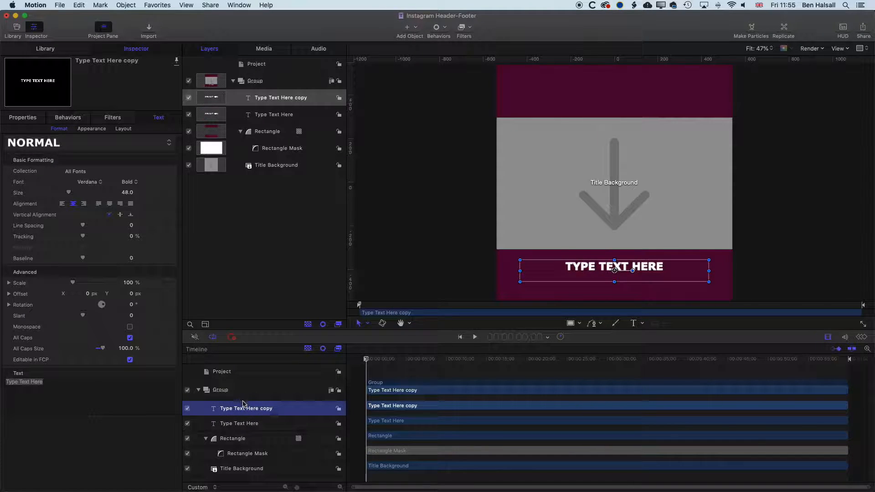
left_click(242, 424)
double_click(243, 424)
type("Type Botto")
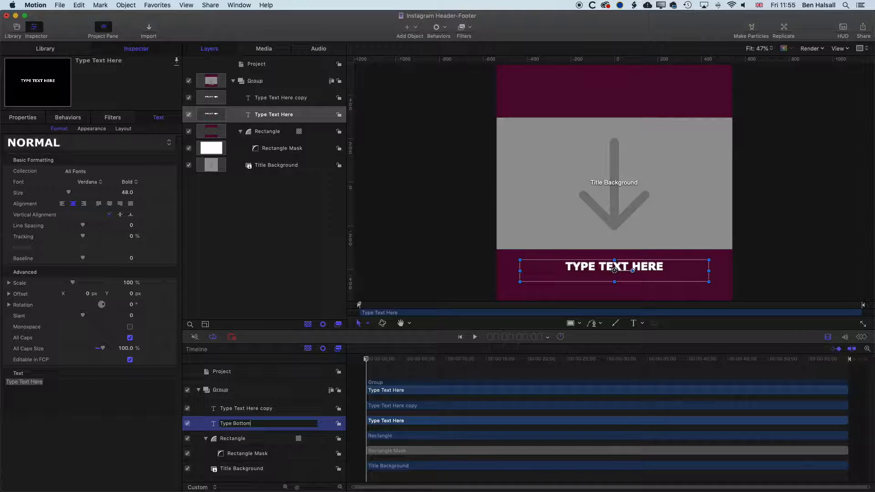
type("m")
key("Return")
Move the Type Text Here copy up into the header band and rename it "Type Top Header 01"
left_click(253, 410)
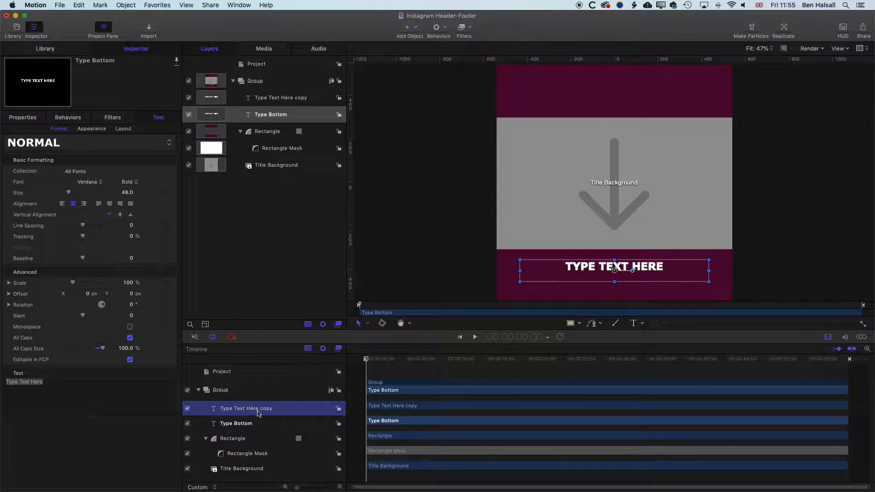
left_click_drag(614, 272, 614, 84)
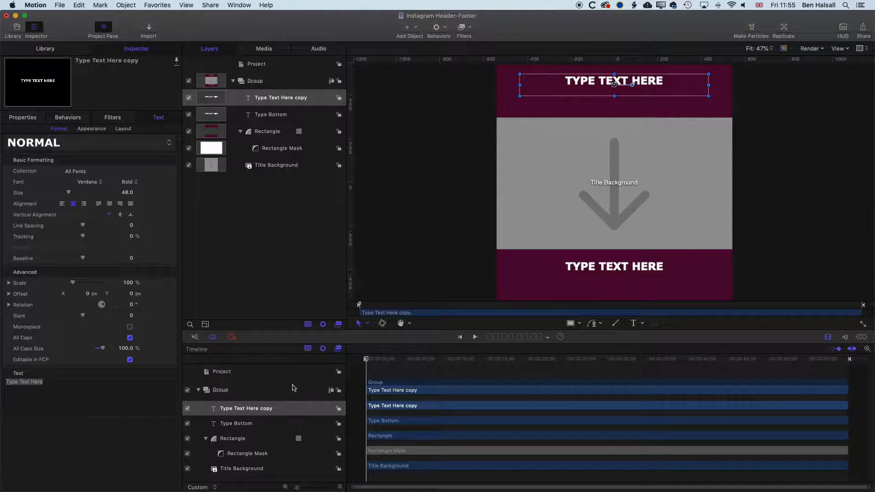
left_click(256, 412)
double_click(255, 409)
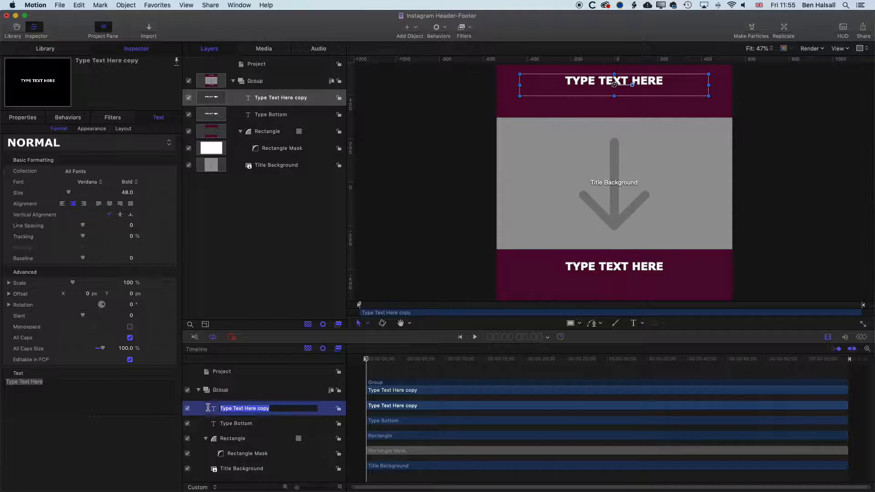
type("Ty")
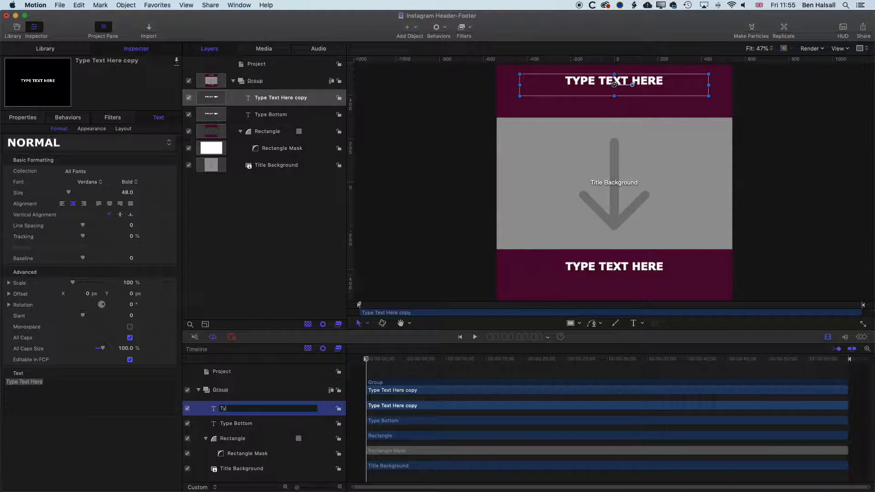
type("pe Tope")
key("BackSpace")
type("Ha")
key("BackSpace")
type("eader 01")
key("Return")
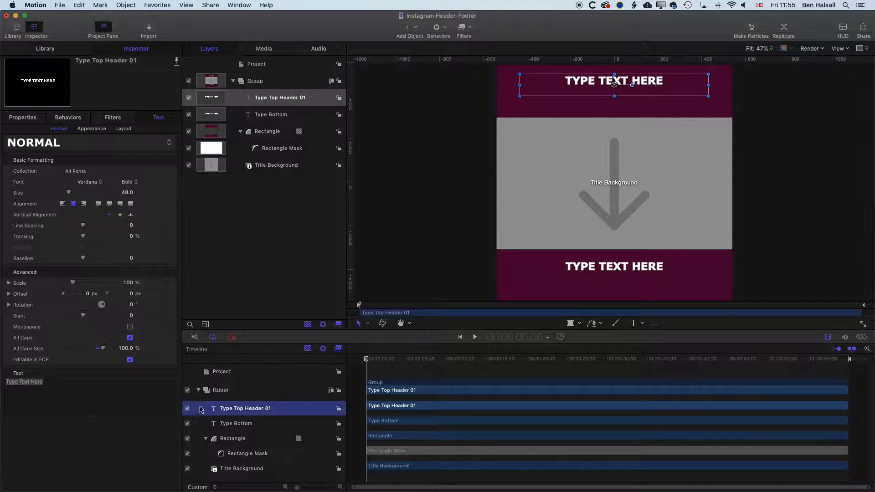
Duplicate the Type Top Header 01 layer and rename the copy "Type Top Header 02"
right_click(324, 412)
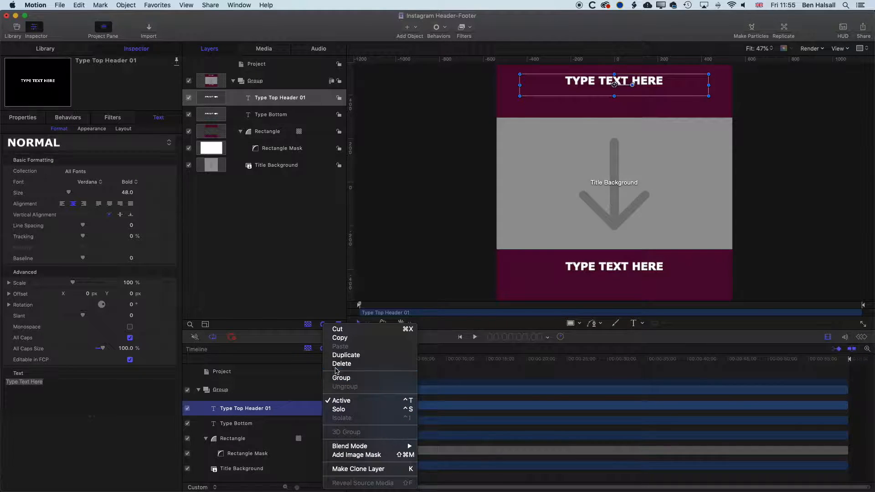
left_click(346, 355)
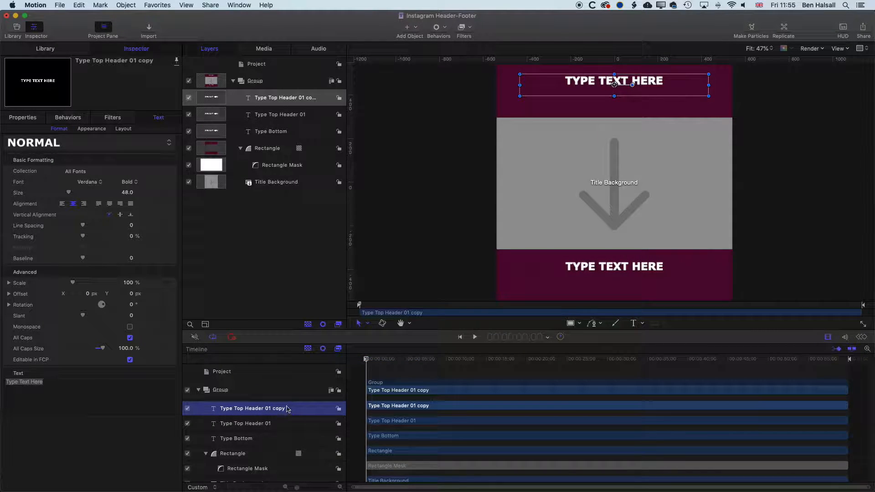
double_click(275, 410)
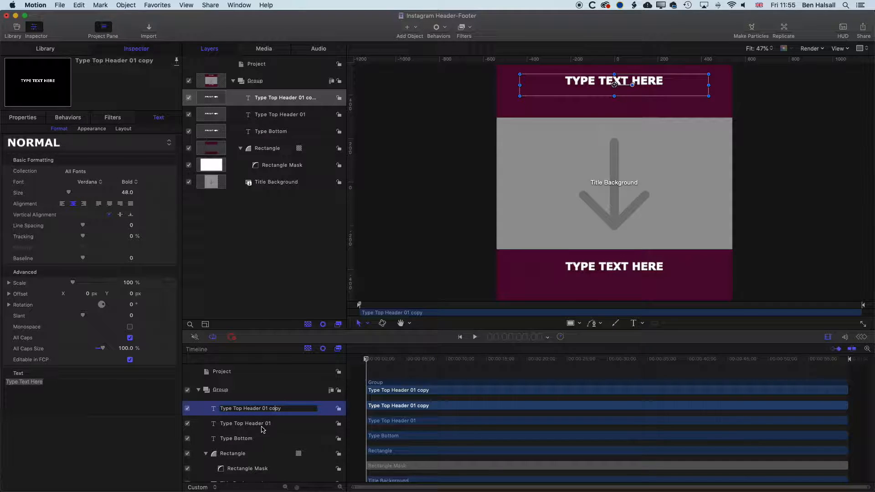
left_click_drag(287, 410, 265, 409)
type("2")
key("Return")
key("Down")
Place the Type Top Header 02 layer below Type Top Header 01 and move its text down as the header's second line
left_click_drag(244, 412, 242, 433)
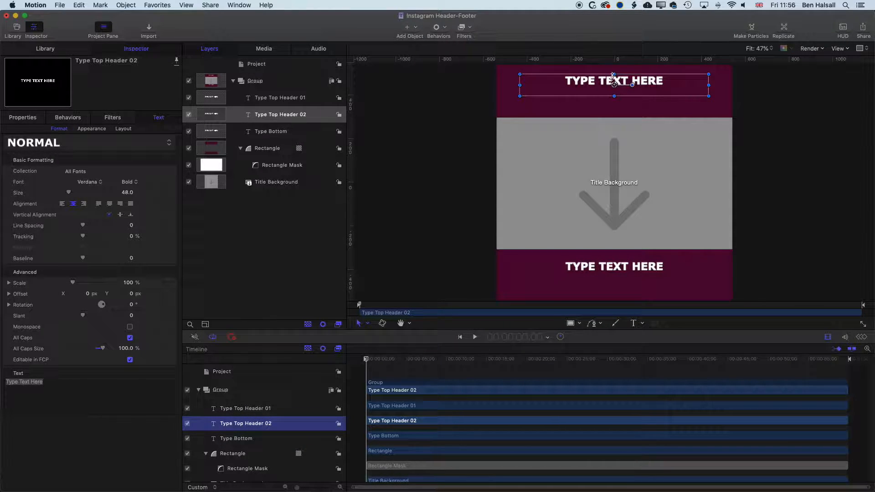
left_click_drag(616, 85, 615, 106)
left_click(241, 409)
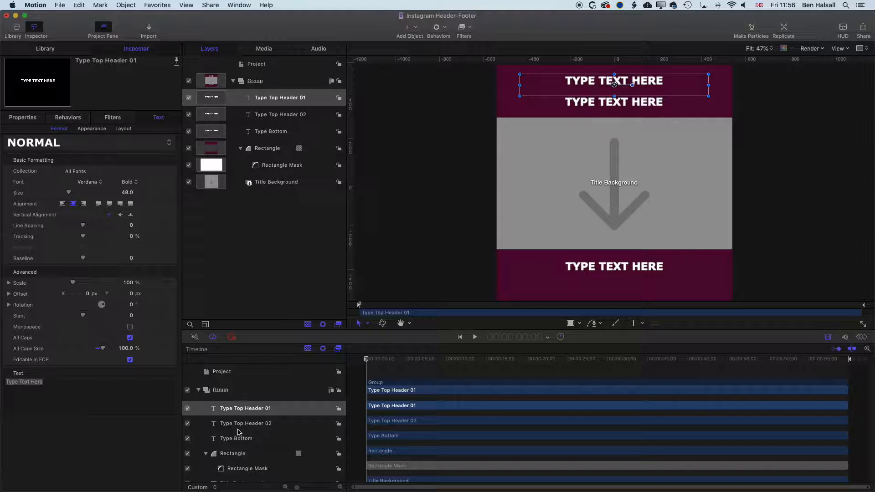
Enlarge the Type Top Header 01 text to size 67
left_click_drag(249, 424, 232, 412)
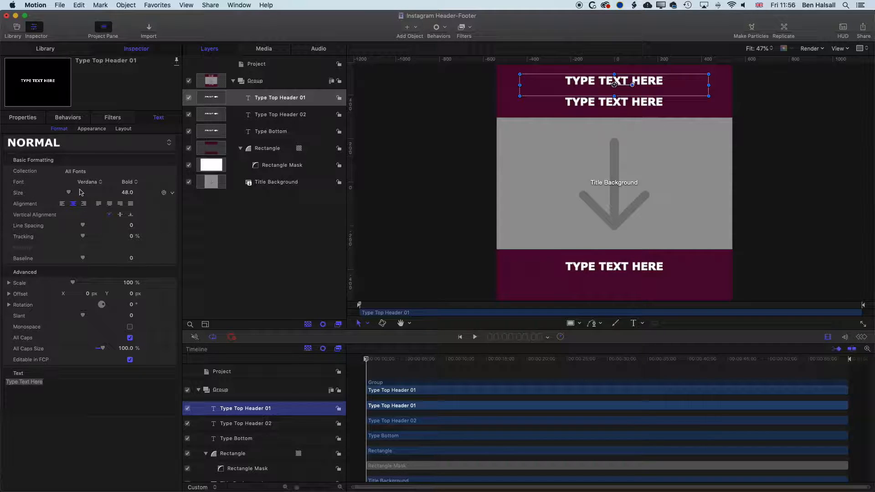
left_click_drag(68, 193, 73, 194)
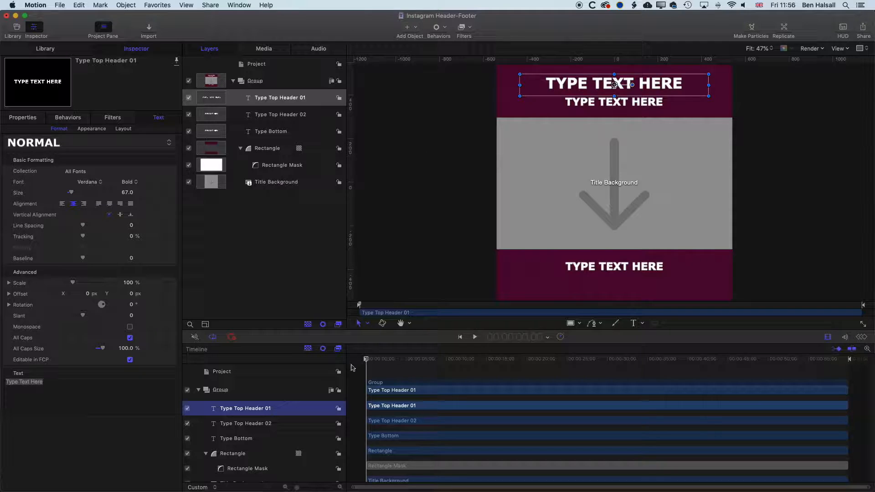
Set the Type Top Header 02 text to Verdana Regular at size 65 and nudge it slightly up in the header band
left_click(276, 425)
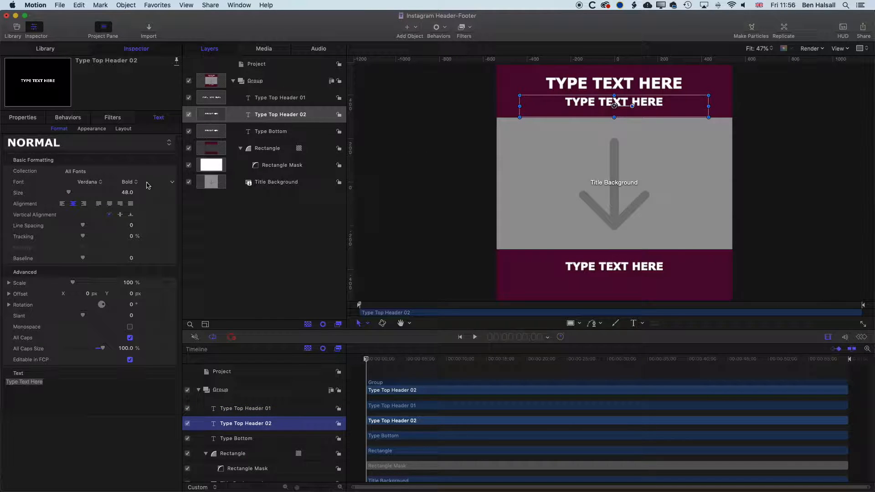
left_click(131, 183)
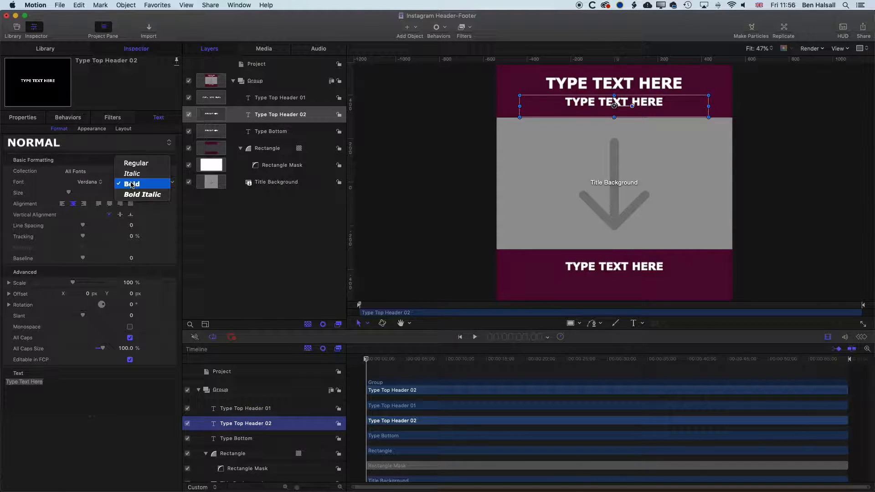
left_click(135, 164)
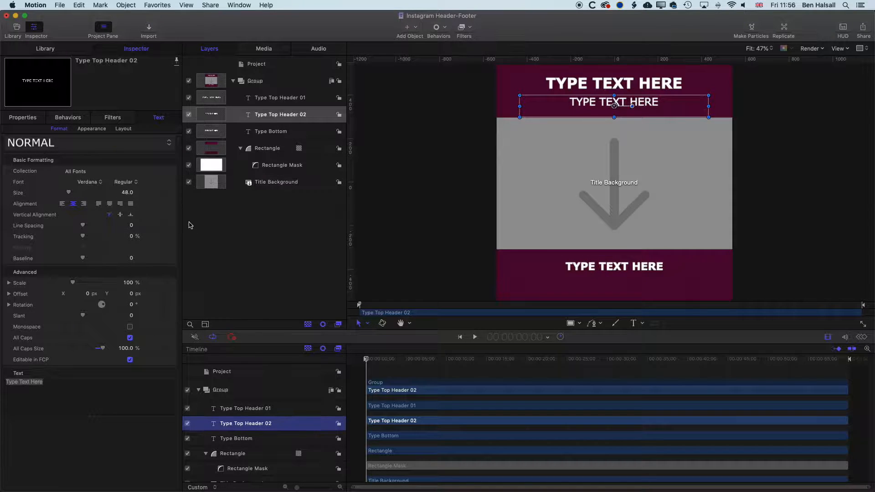
left_click_drag(68, 195, 71, 195)
left_click_drag(614, 106, 615, 105)
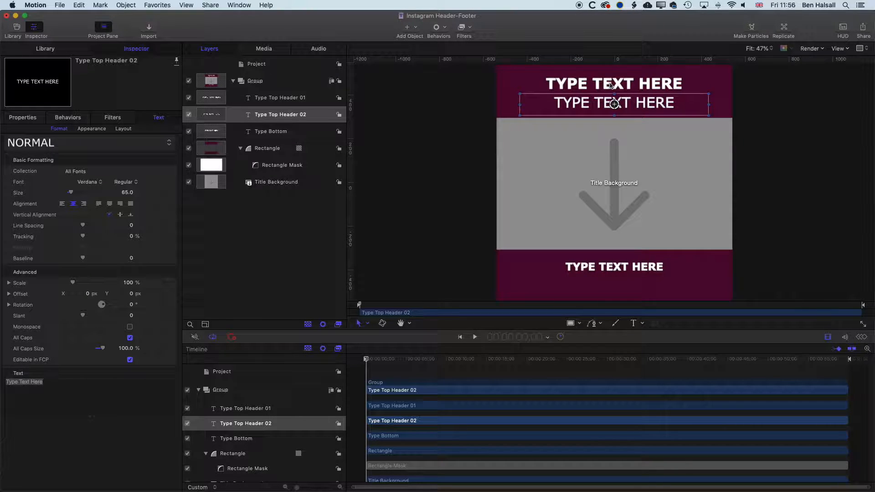
Change the face colour of the Type Top Header 01 text to the golden yellow swatch
left_click(613, 84)
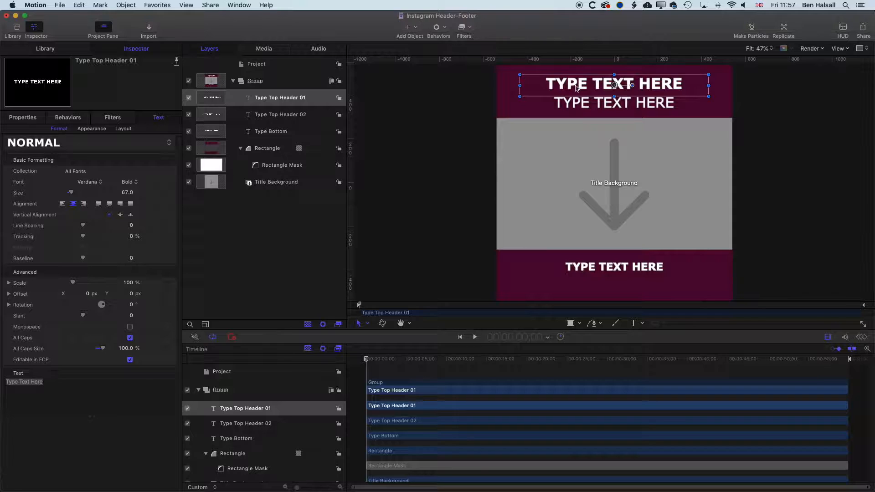
left_click(93, 130)
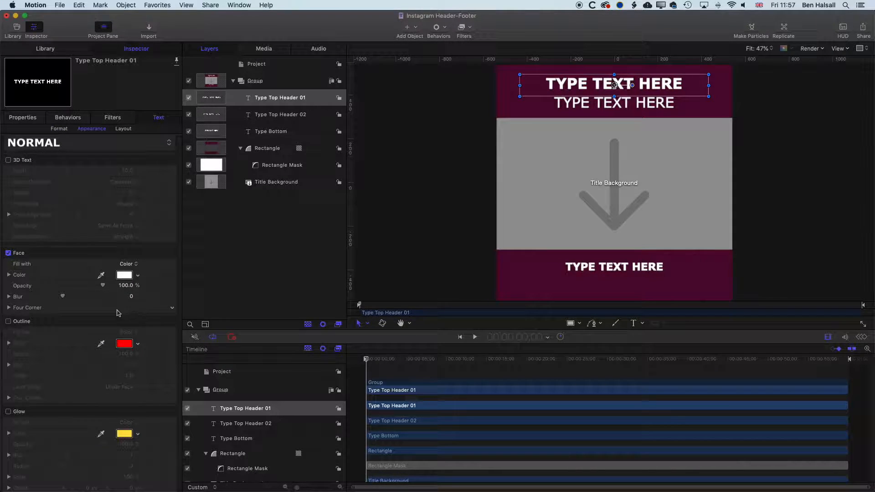
left_click(124, 275)
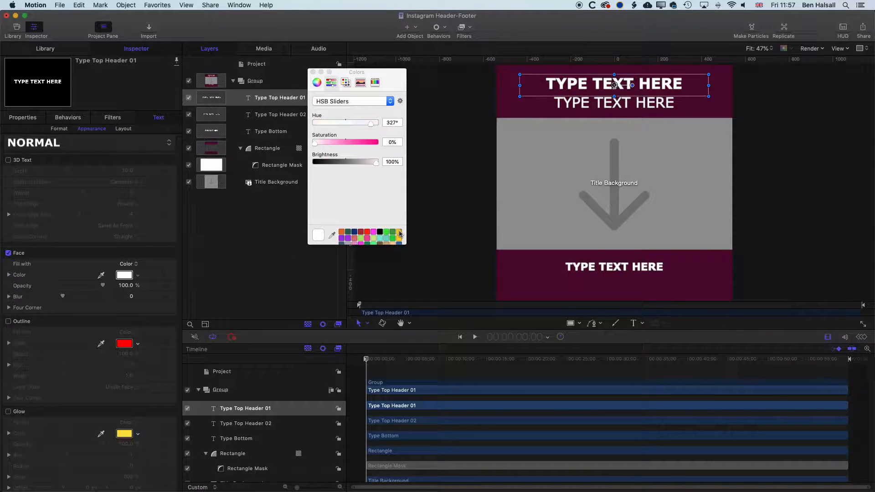
left_click(355, 101)
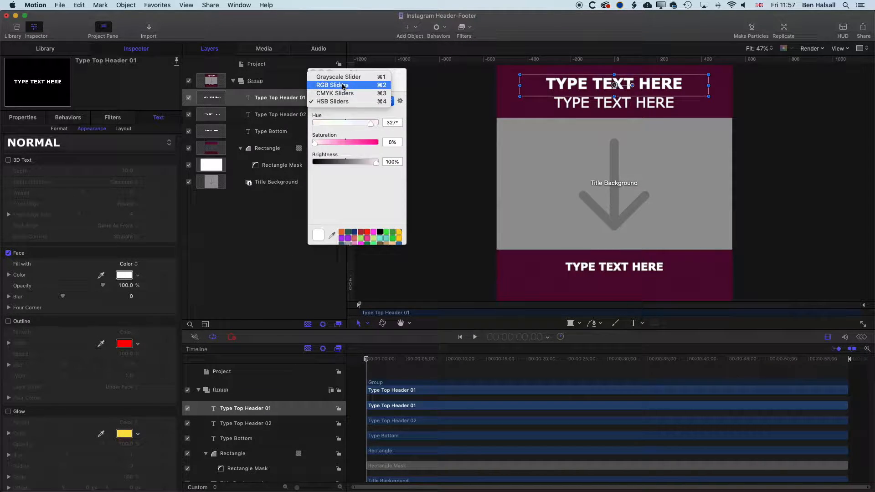
left_click(343, 85)
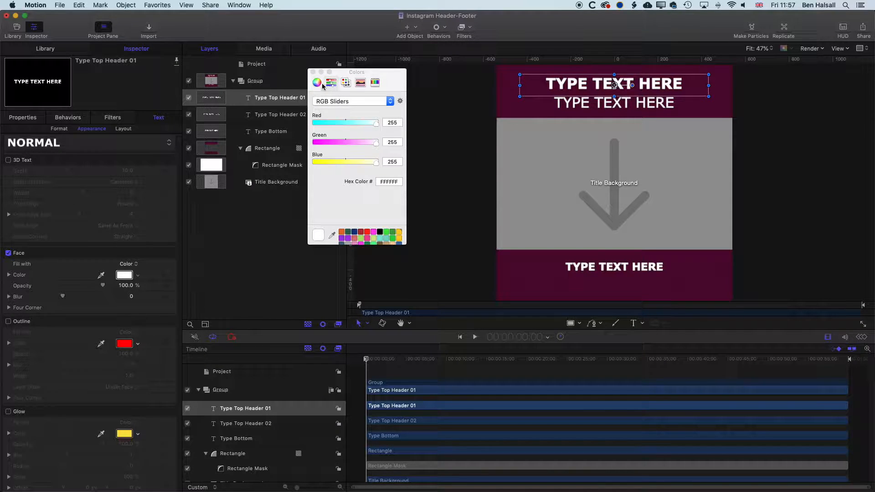
left_click(318, 83)
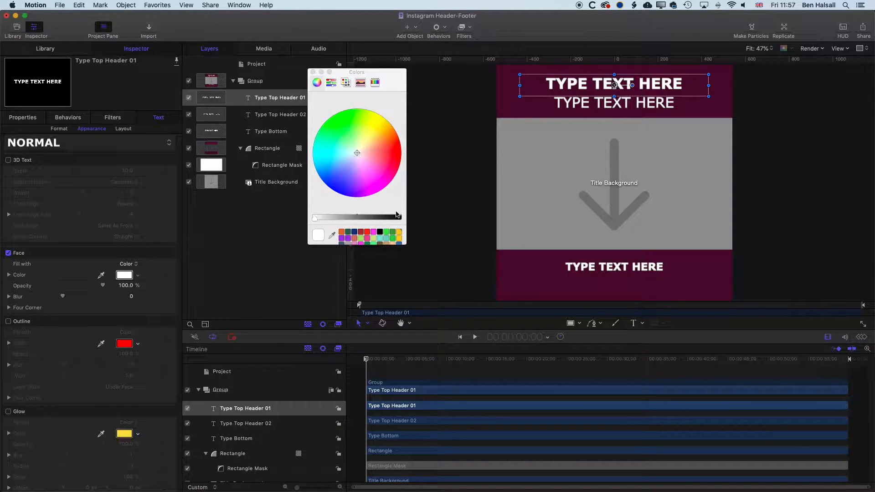
left_click(400, 234)
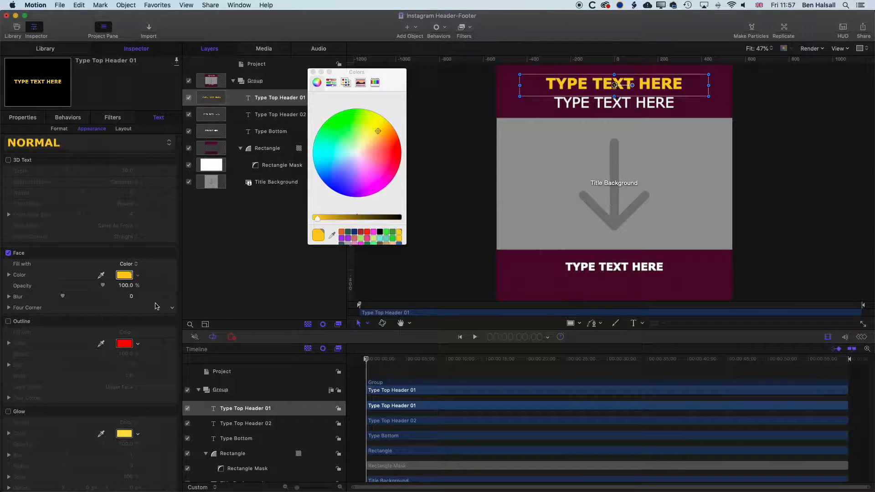
left_click(313, 72)
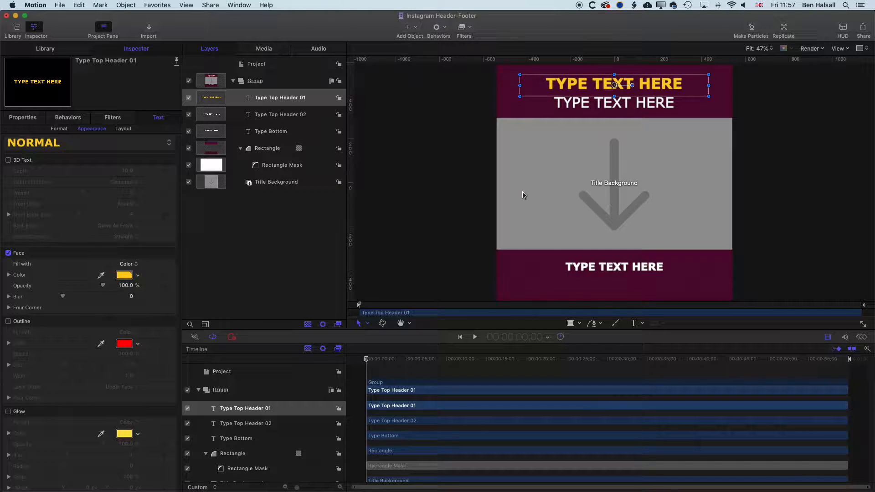
Draw a wide rectangle in the footer band, covering the Type Bottom text
left_click(595, 271)
left_click(249, 440)
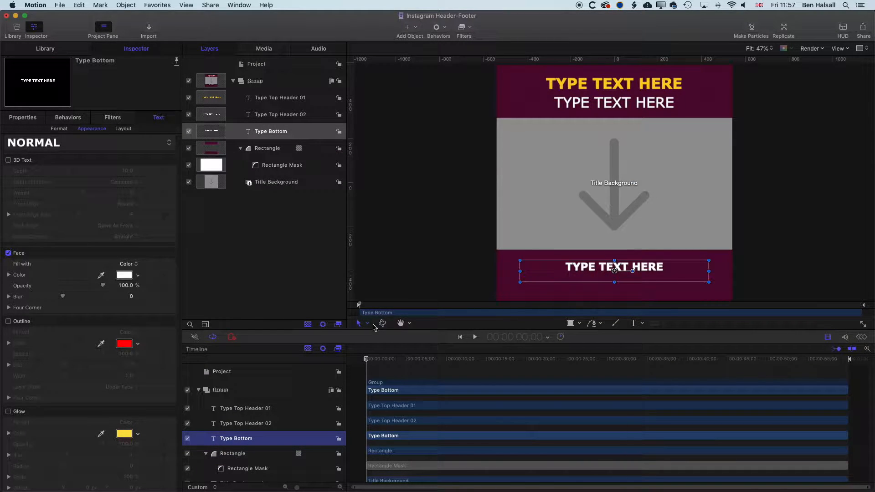
left_click(579, 324)
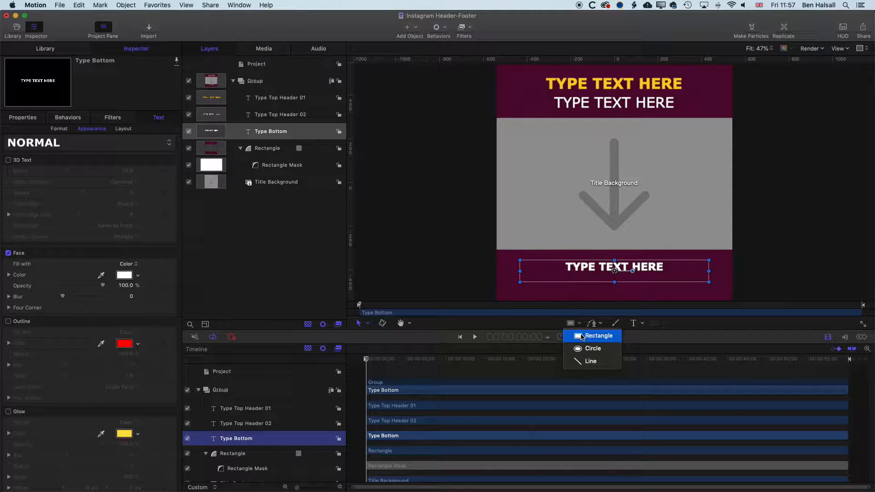
left_click(583, 338)
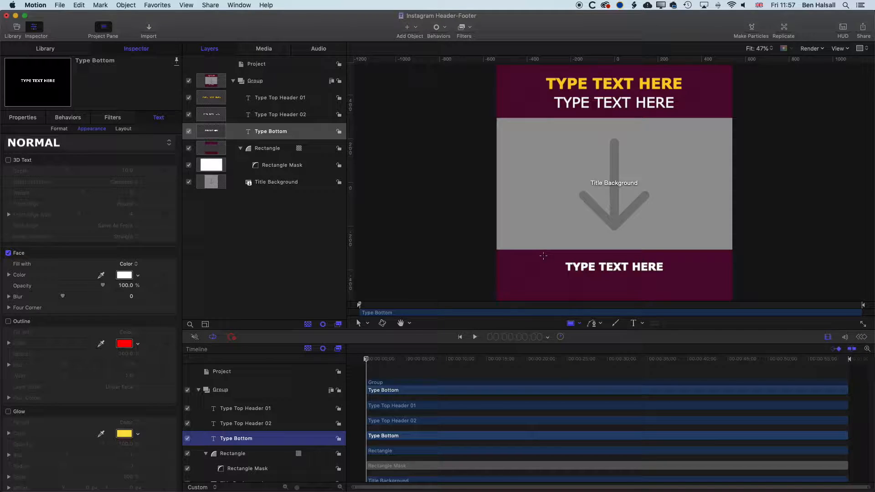
left_click_drag(539, 258, 683, 286)
Fill the footer rectangle with the same golden yellow swatch as the first header line
left_click(124, 176)
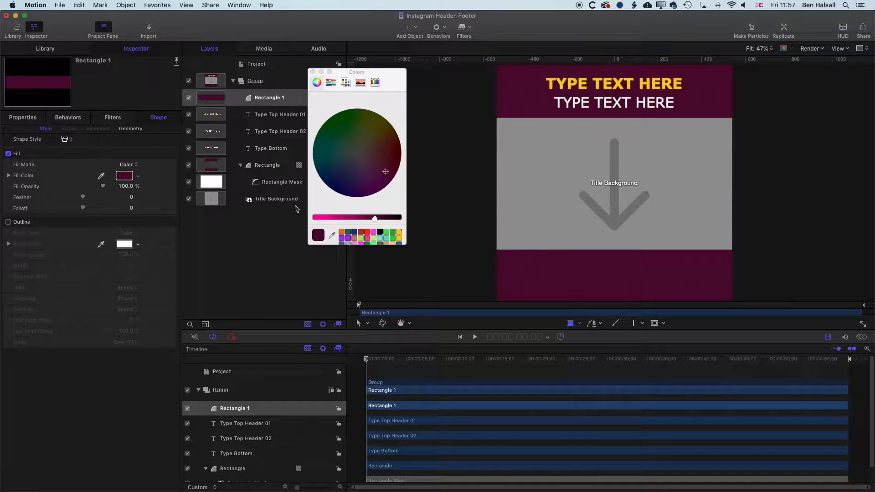
left_click(400, 234)
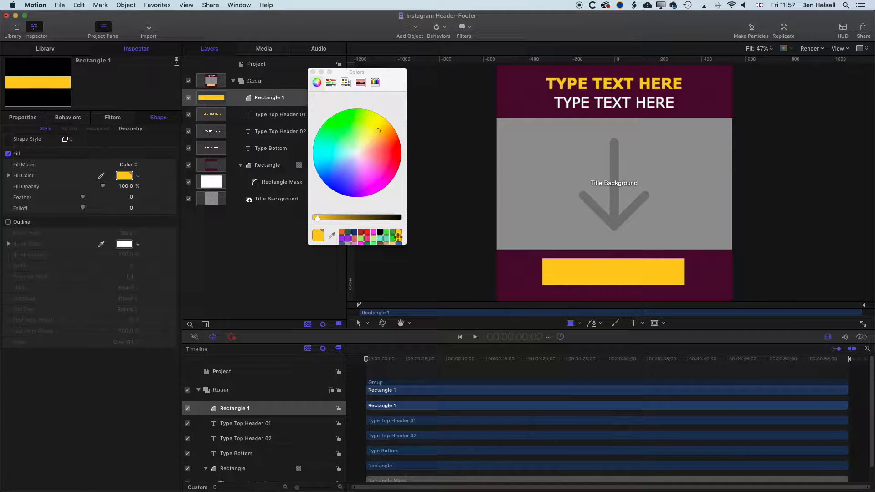
left_click(313, 72)
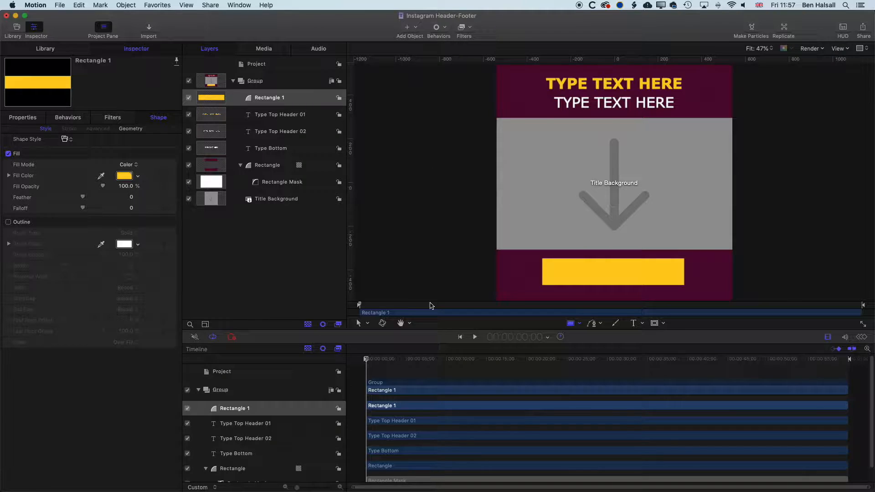
Move the Rectangle 1 layer beneath Type Bottom and shift the rectangle and text slightly down so the text sits centred on it
left_click_drag(245, 404, 249, 457)
left_click_drag(613, 271, 614, 276)
left_click(282, 441)
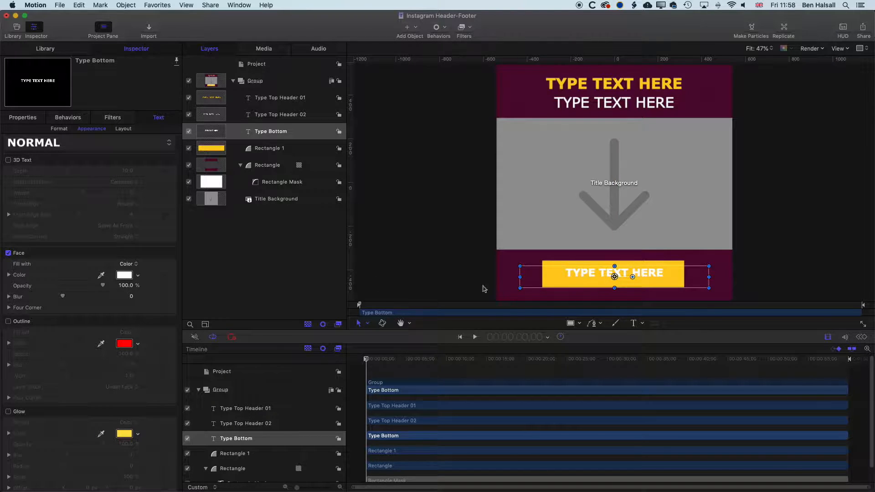
Change the face colour of the Type Bottom text to black
left_click(59, 130)
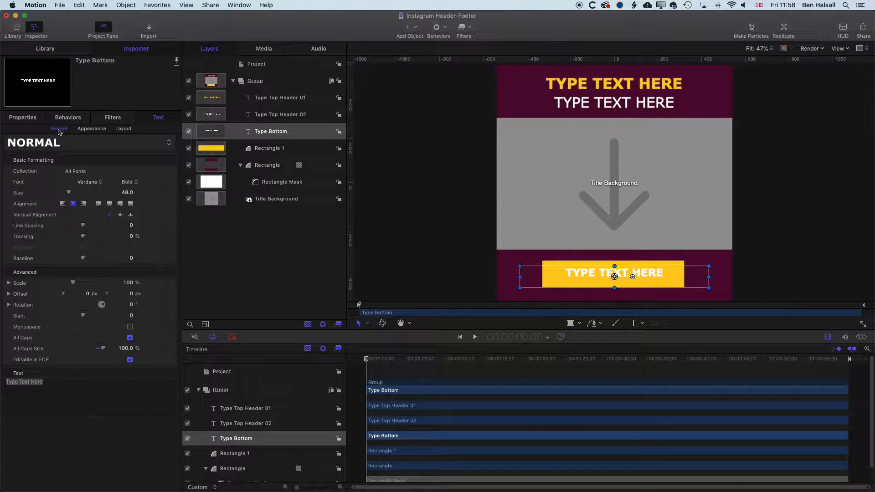
left_click(88, 133)
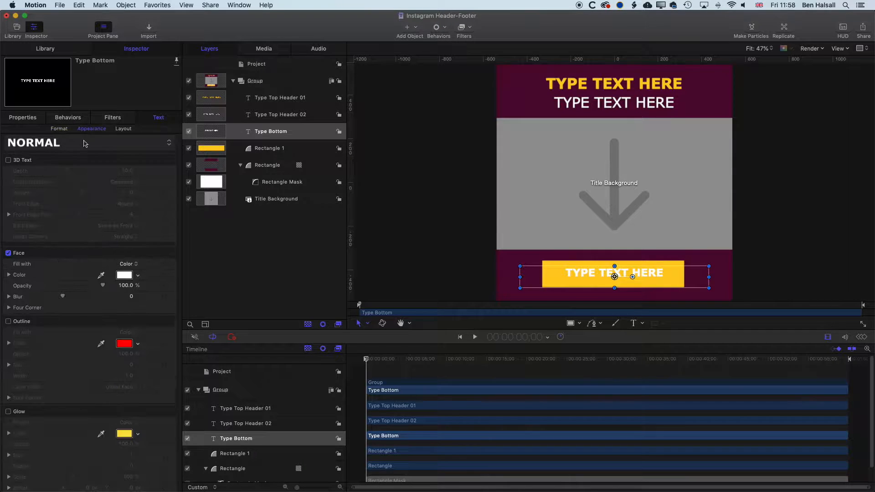
left_click(138, 275)
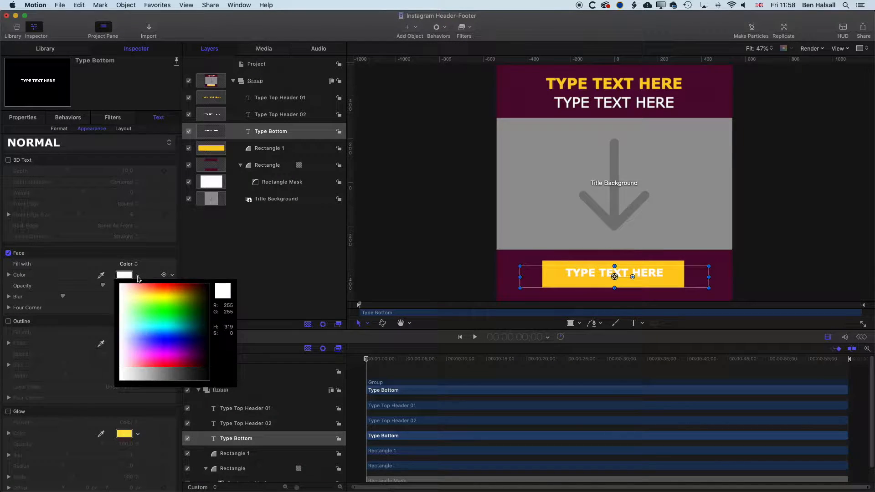
left_click(124, 275)
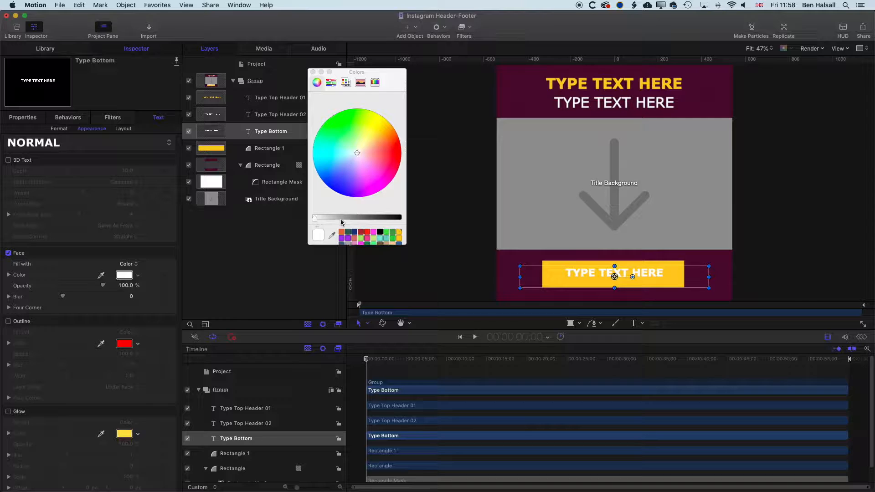
left_click_drag(334, 220, 474, 223)
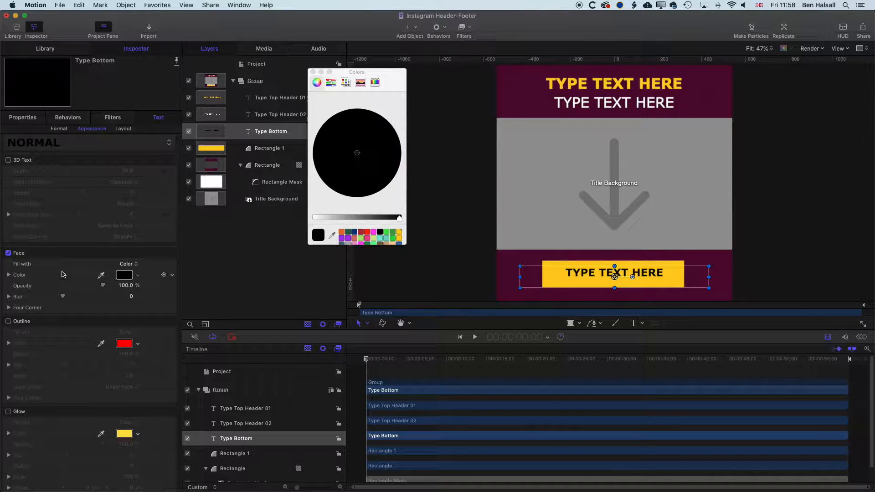
left_click(313, 72)
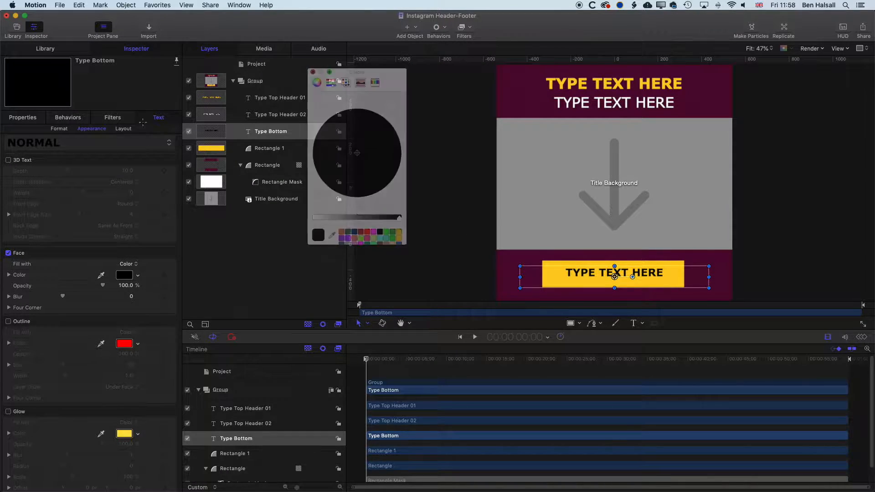
Set the Type Bottom text to Verdana Regular at size 52
left_click(59, 129)
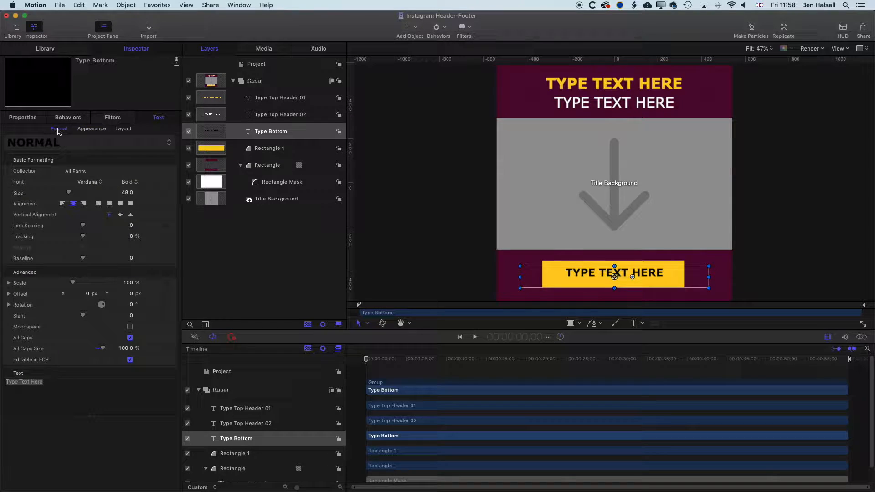
left_click(132, 183)
left_click(139, 164)
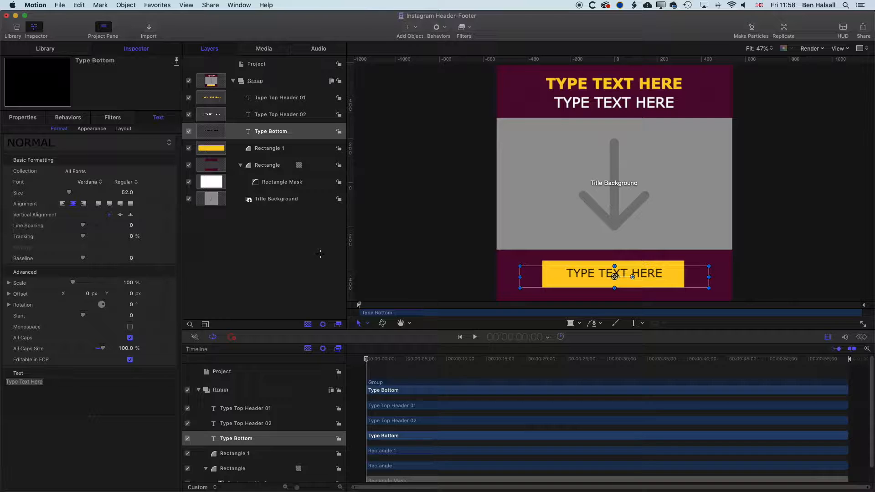
Switch to Final Cut Pro, replace the old title above the surf clip with the updated Instagram Header-Footer title, and preview it
key("super+Tab")
key("super+Tab")
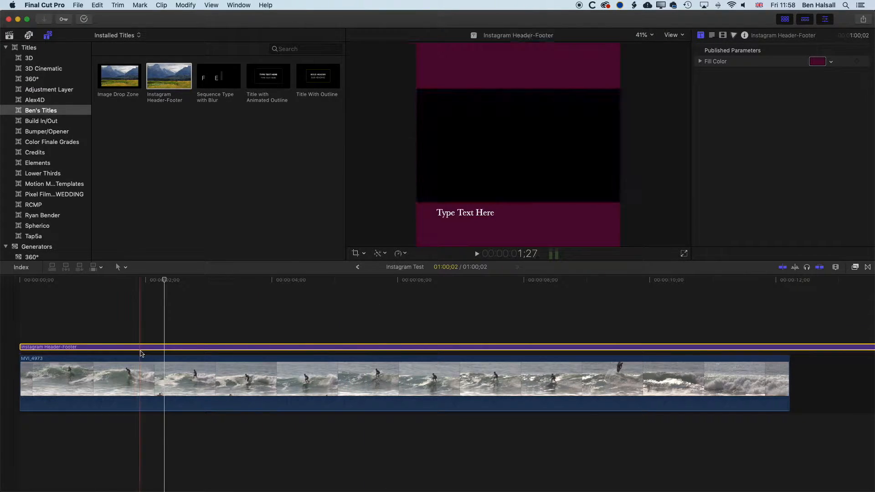
key("Delete")
left_click_drag(170, 82, 74, 297)
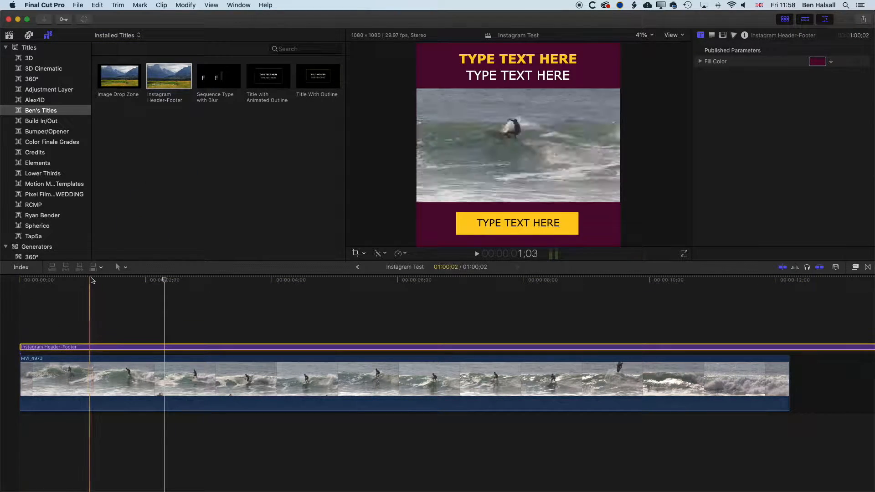
left_click(62, 280)
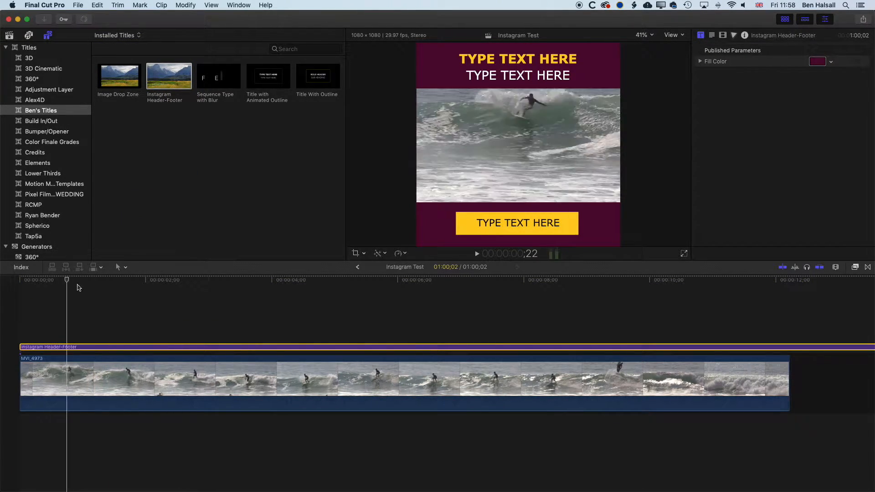
left_click(113, 292)
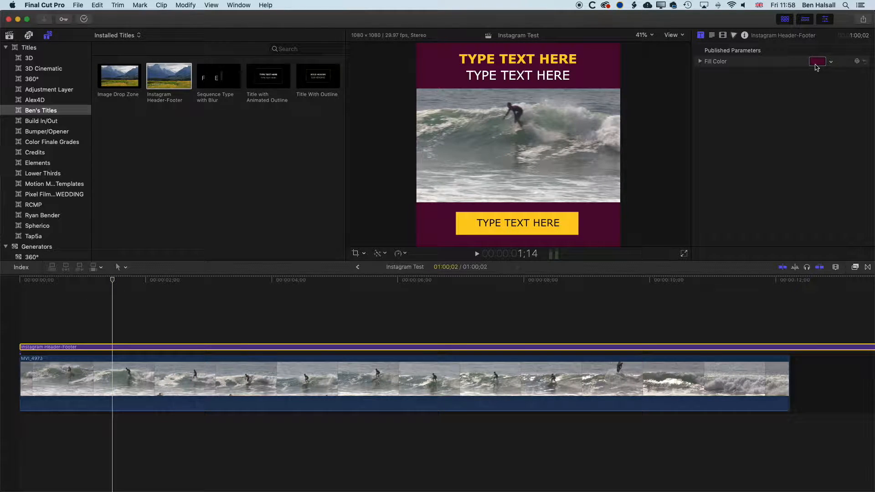
Change the title's published Fill Color to blue with hue 217°, saturation 94% and brightness 72%
left_click(815, 62)
left_click(206, 242)
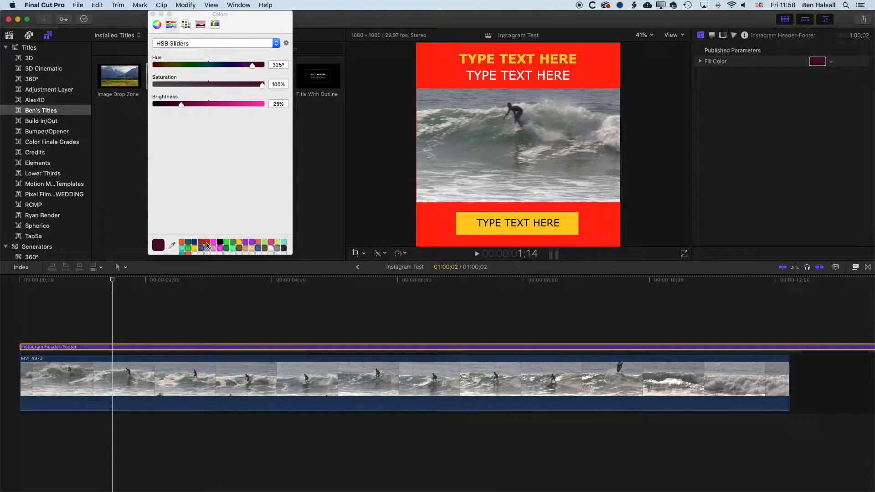
left_click_drag(262, 107, 221, 67)
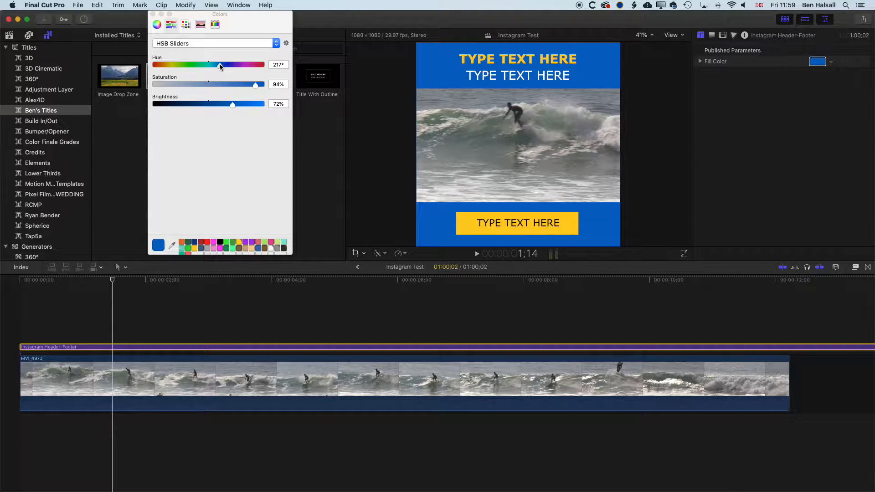
Switch to Motion and duplicate the masked Rectangle layer directly above the original
key("super+Tab")
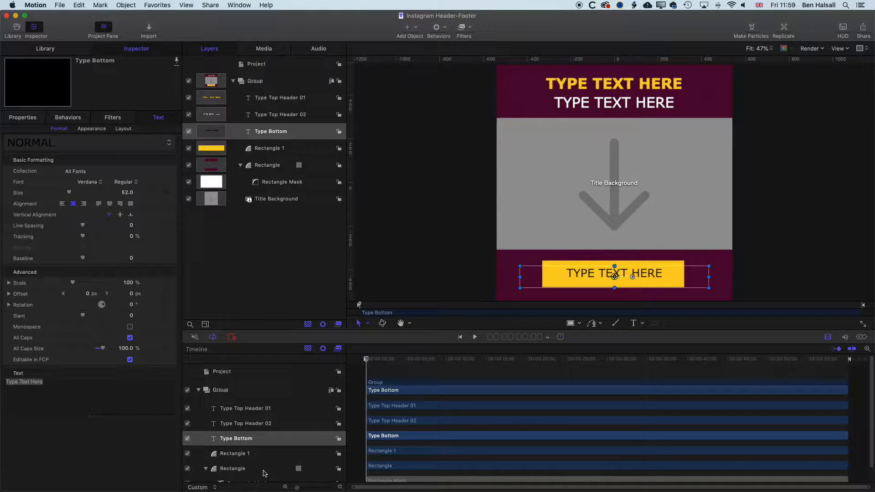
left_click(264, 471)
scroll(263, 451, "down", 1)
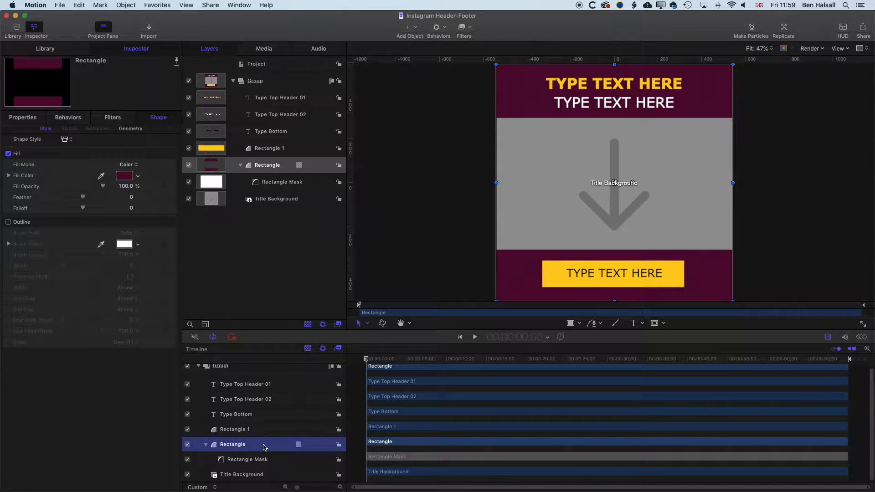
left_click_drag(257, 448, 258, 436)
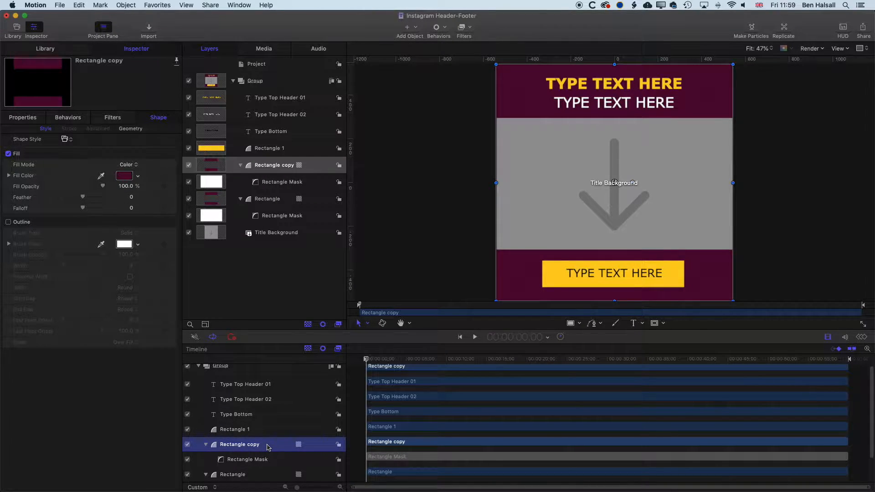
double_click(267, 446)
key("Return")
scroll(273, 456, "down", 2)
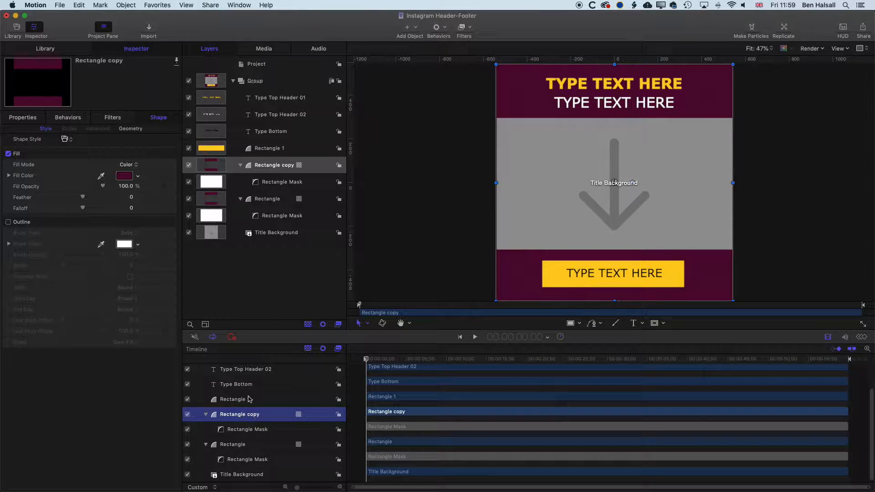
Change the Rectangle copy's fill to a gradient with a black first colour stop and a white last one
left_click(136, 165)
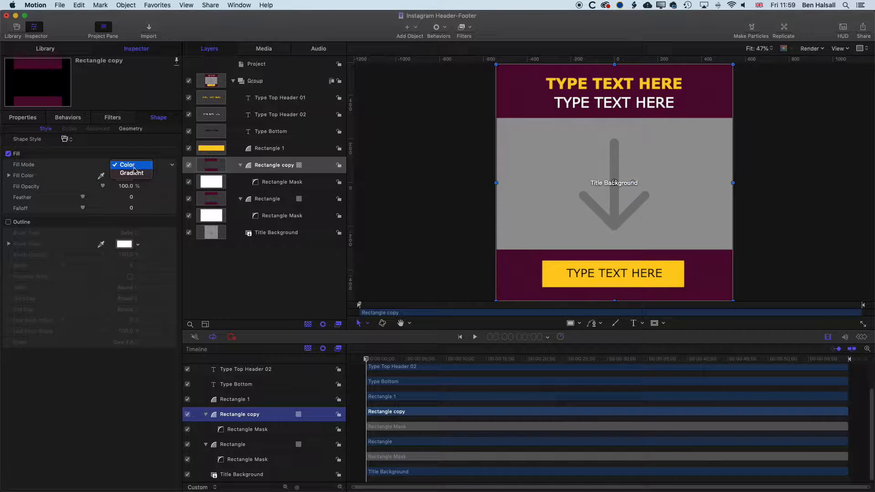
left_click(135, 174)
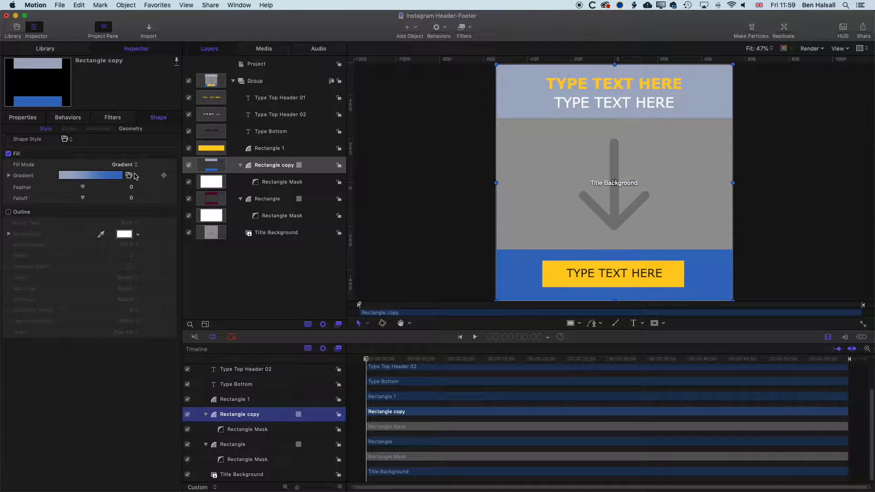
left_click(9, 176)
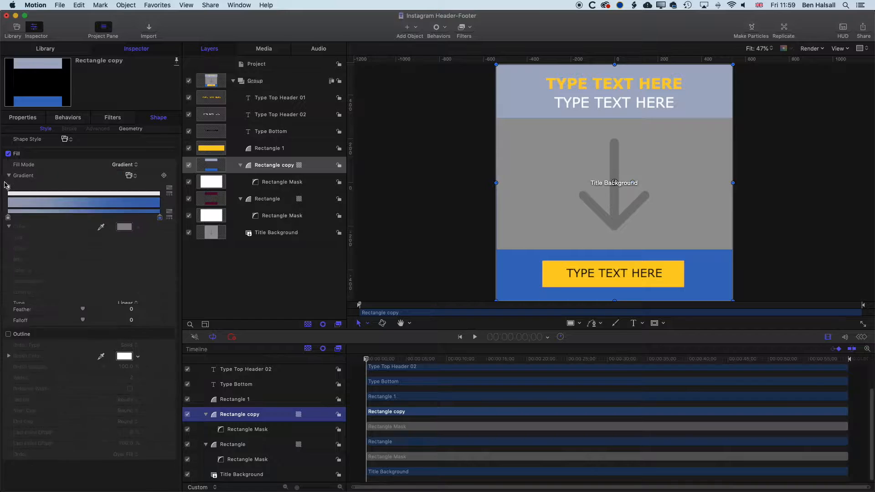
left_click(8, 218)
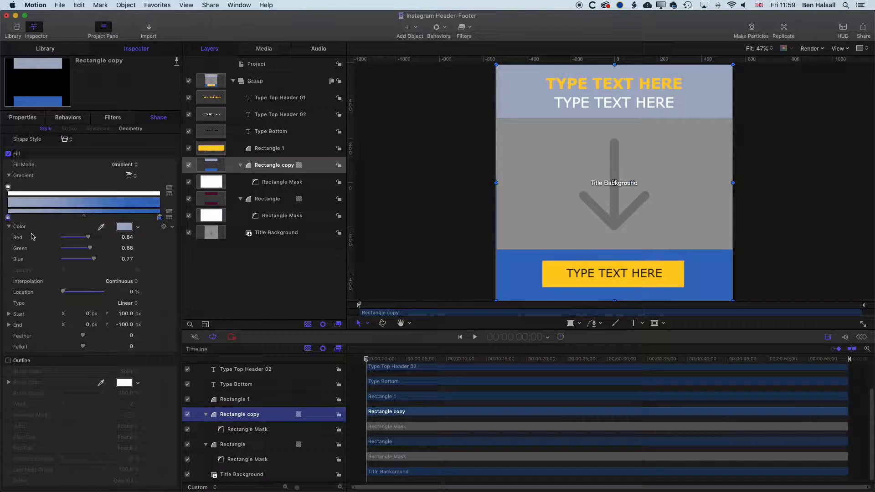
left_click_drag(74, 237, 63, 259)
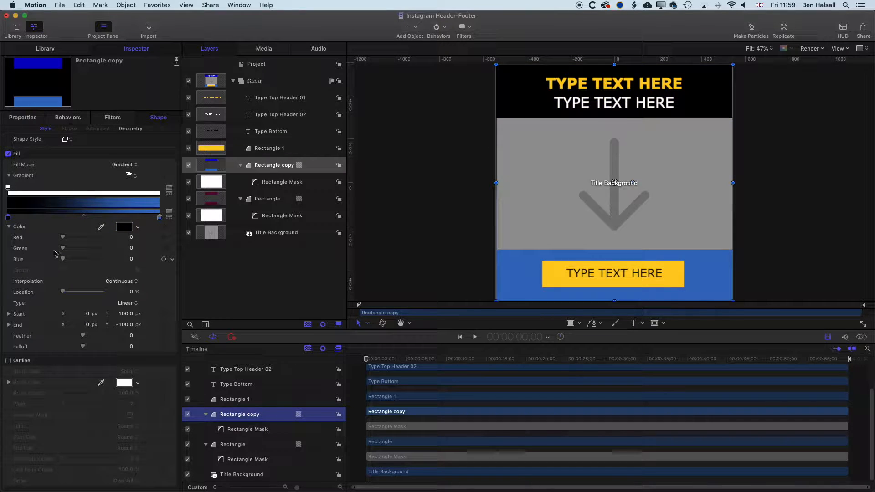
left_click(160, 218)
left_click_drag(70, 237, 141, 266)
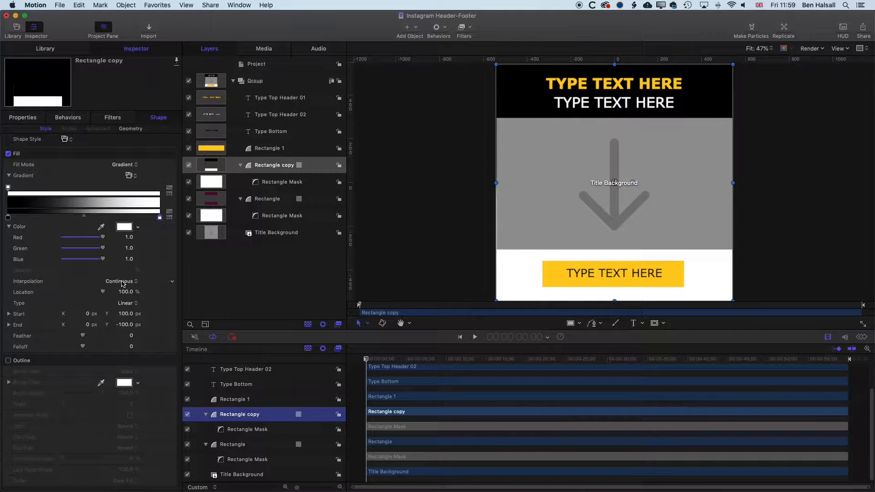
Make the Rectangle copy's gradient radial and reverse its stops so white is at the start and black at the end
left_click(125, 303)
left_click(127, 312)
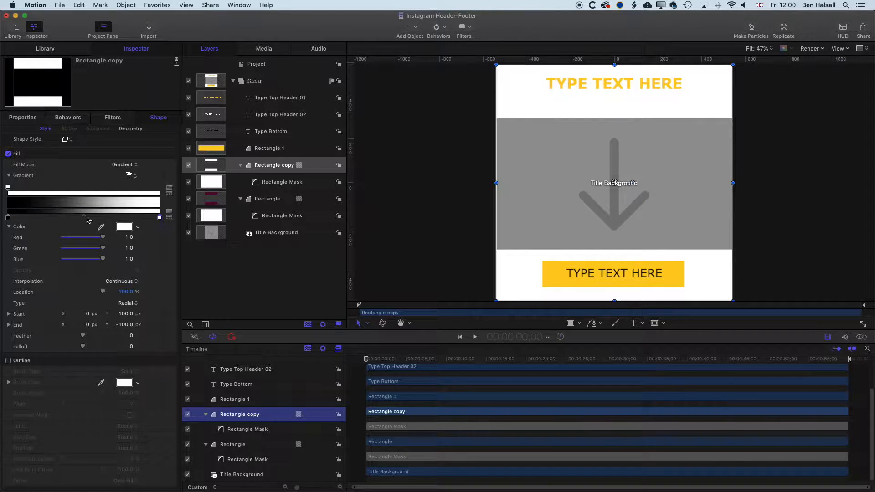
left_click(8, 217)
mouse_move(8, 217)
left_mouse_down()
mouse_move(157, 218)
mouse_move(2, 216)
left_mouse_up()
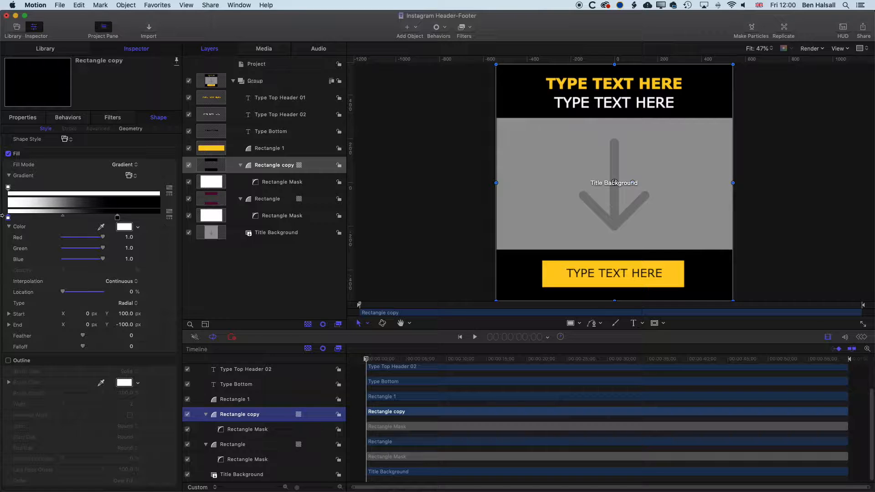
left_click(118, 218)
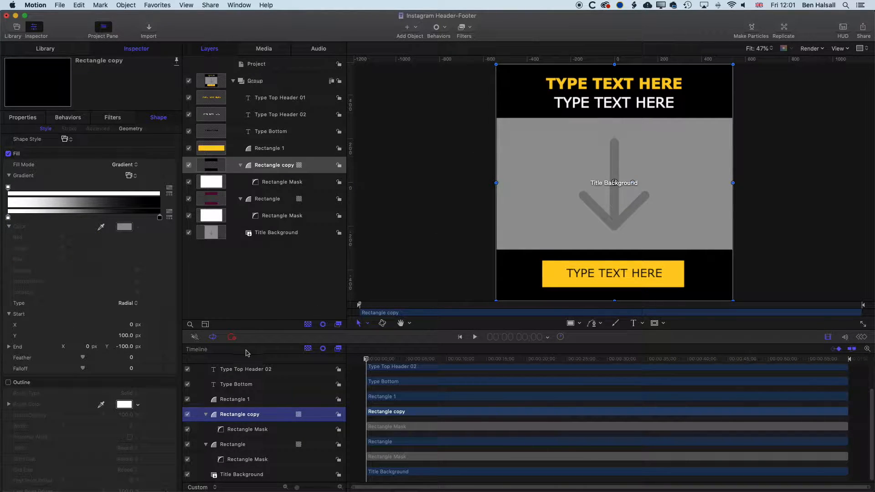
With the copy's mask temporarily off, set the radial gradient's start to X -23.11, Y 67 and end to X 669.52, Y -454 px
left_click(188, 430)
scroll(92, 288, "down", 1)
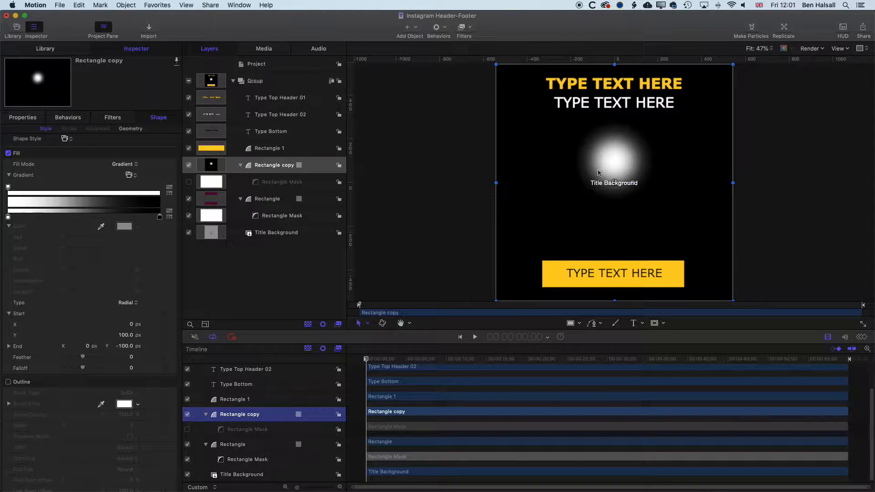
scroll(59, 320, "down", 1)
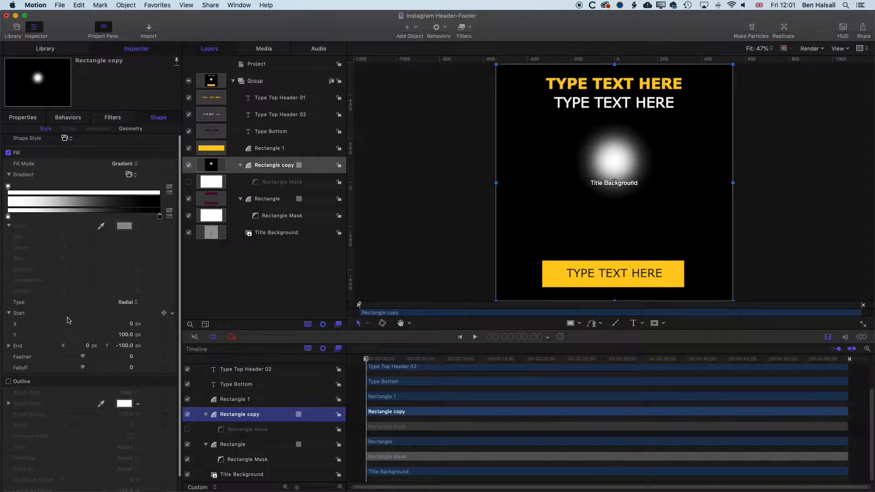
left_click(9, 346)
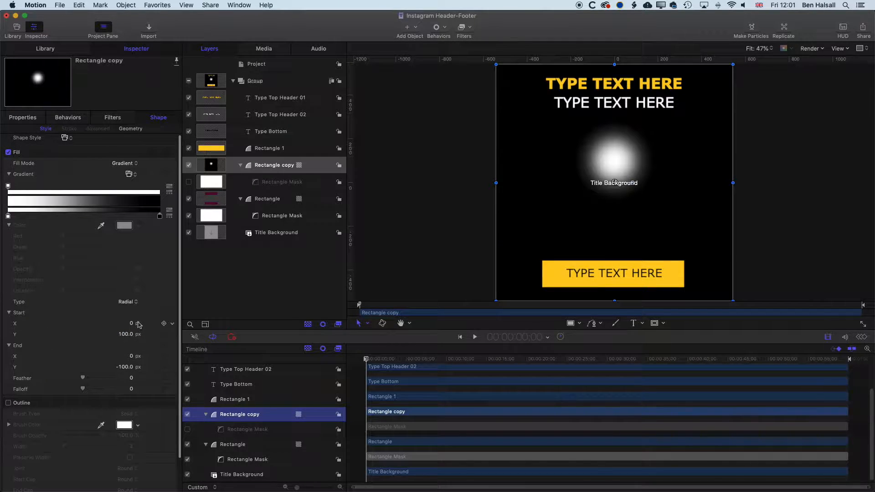
left_click_drag(132, 325, 132, 324)
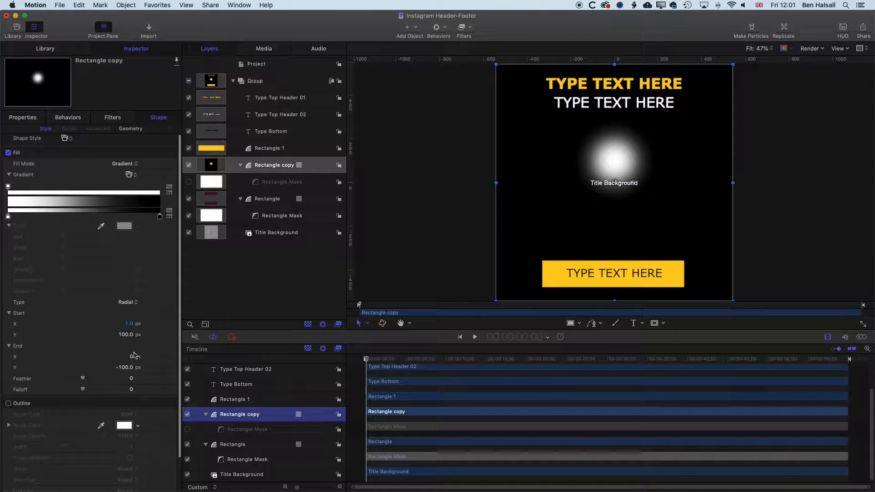
left_click_drag(131, 357, 127, 335)
left_click_drag(126, 367, 121, 367)
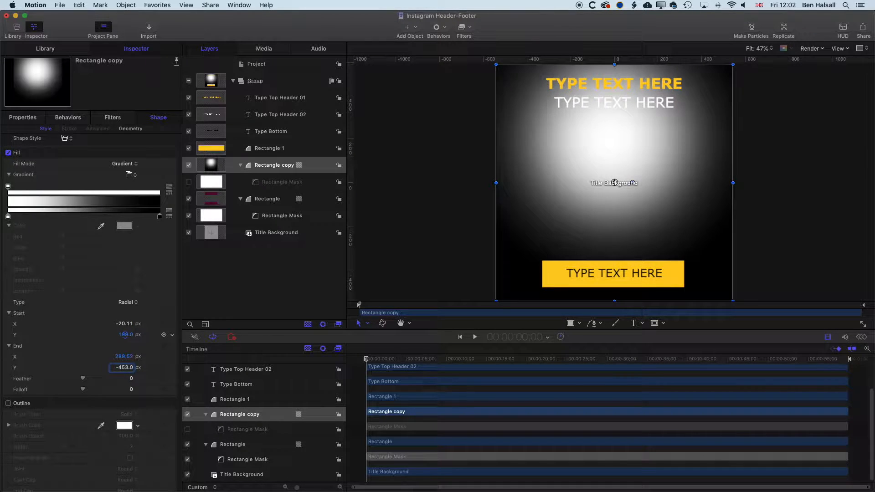
left_click_drag(125, 335, 127, 356)
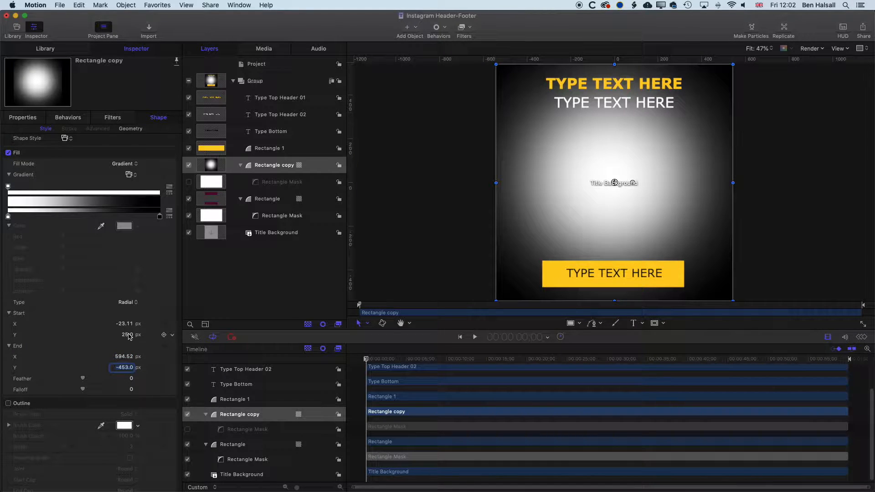
left_click_drag(129, 336, 122, 359)
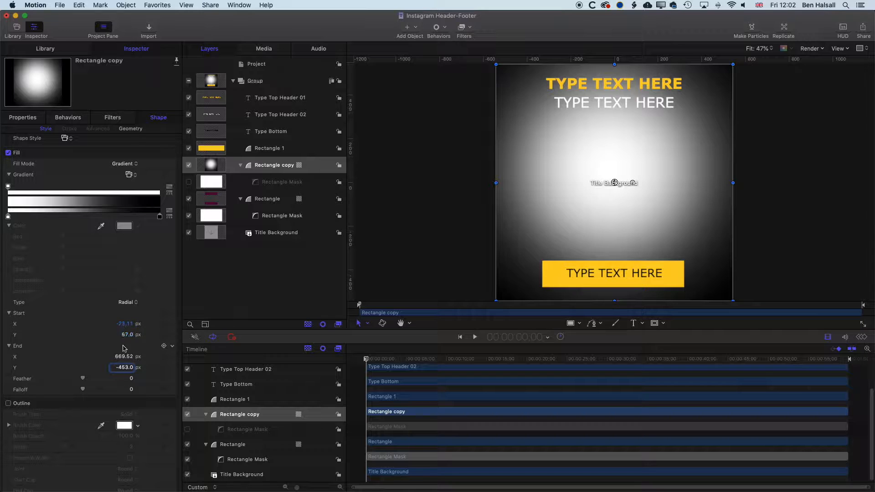
left_click_drag(122, 370, 120, 370)
left_click(188, 429)
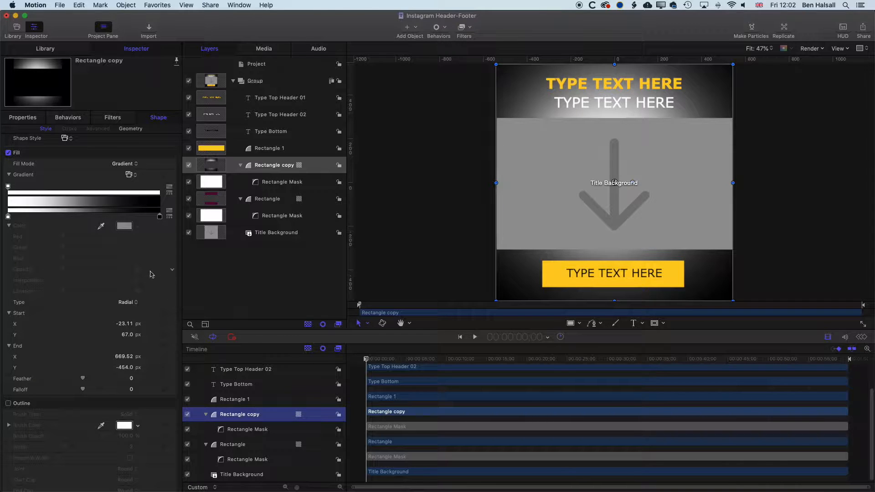
Try the Darken blend mode on the Rectangle copy at about 70% opacity
left_click(28, 119)
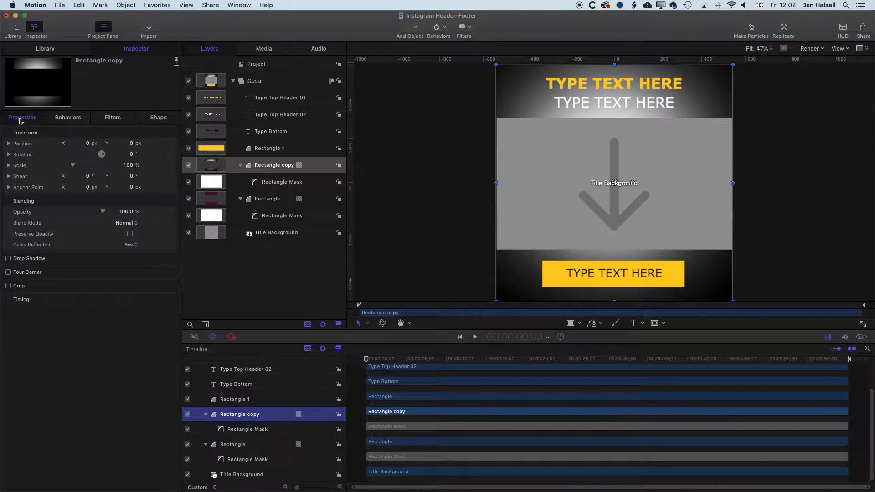
left_click(127, 224)
left_click(128, 245)
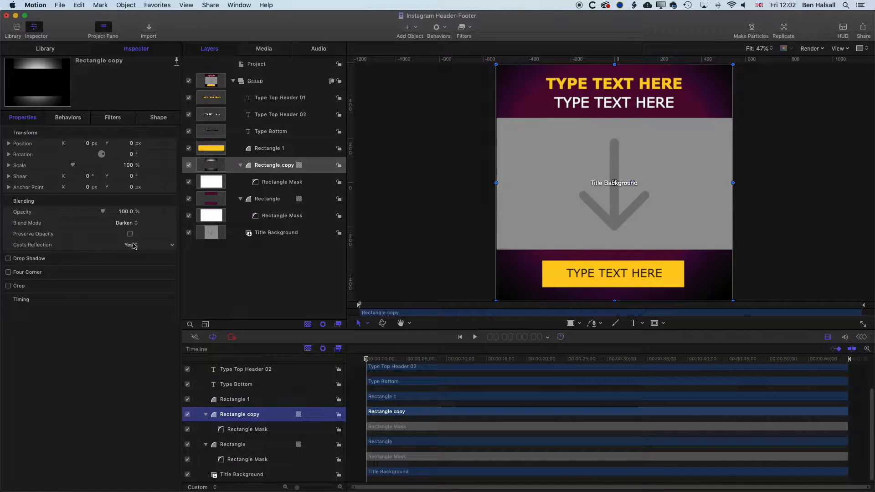
mouse_move(102, 211)
left_mouse_down()
mouse_move(76, 213)
mouse_move(91, 213)
left_mouse_up()
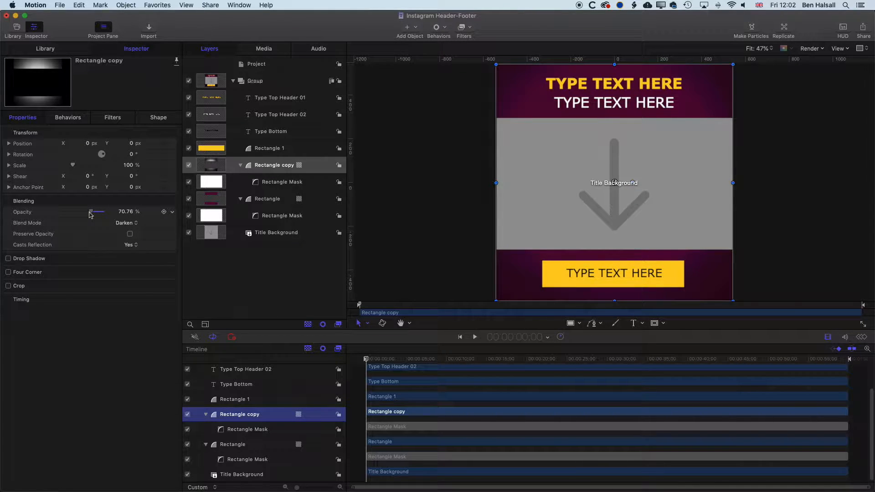
Set the Rectangle copy's blend mode to Multiply and its opacity to 100%
left_click(127, 223)
left_click(134, 232)
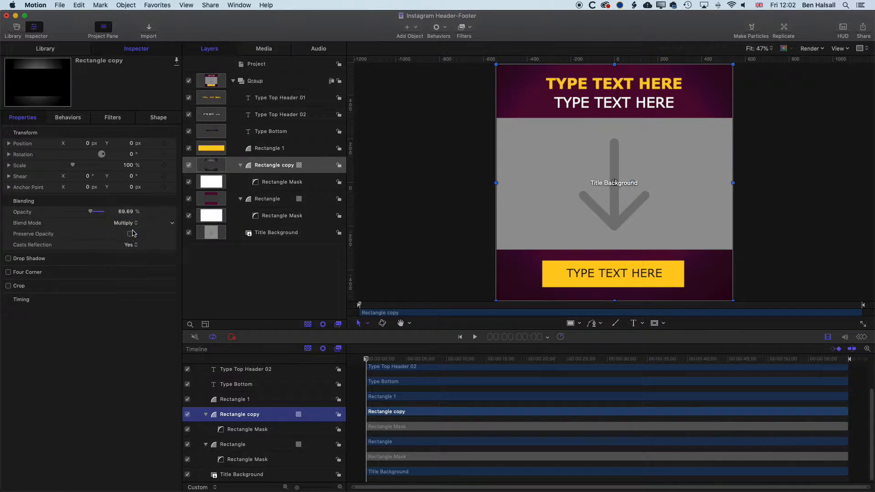
left_click_drag(91, 213, 126, 214)
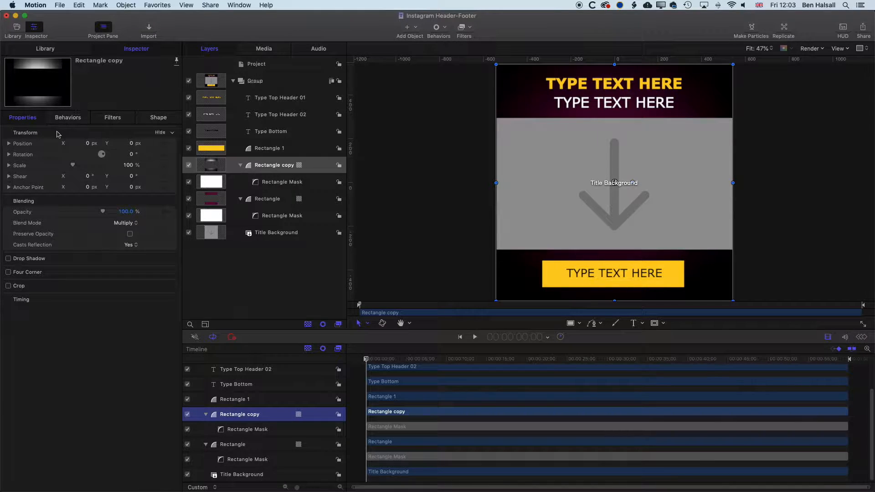
Turn off the copy's mask and move its gradient start to X 0.89, Y -4.93 px and its end Y to -735 px
left_click(158, 119)
scroll(70, 191, "down", 1)
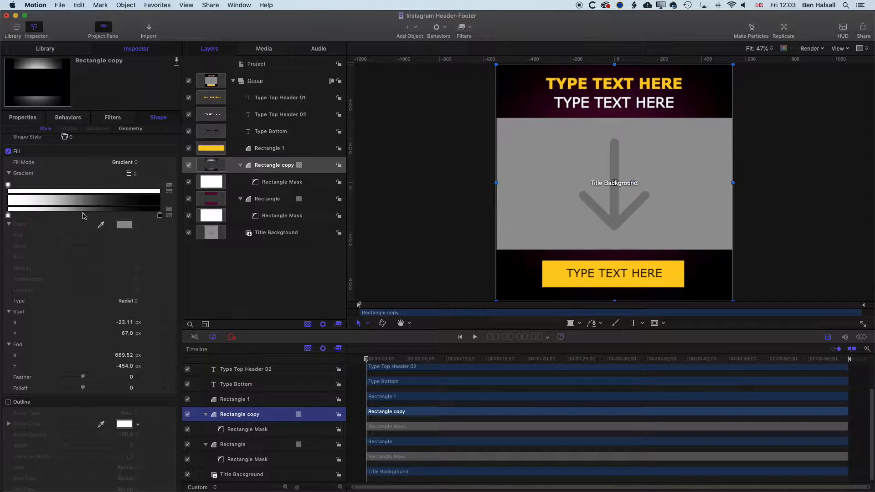
scroll(128, 337, "down", 1)
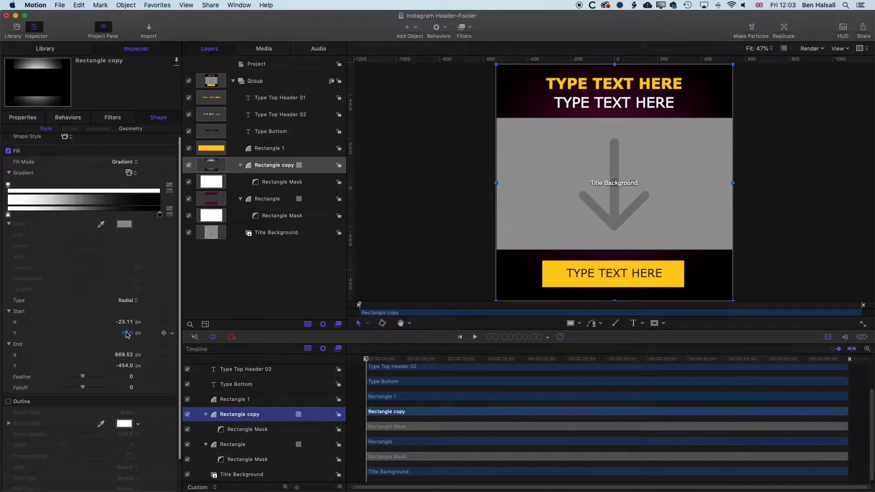
left_click(128, 334)
key("Return")
left_click(188, 429)
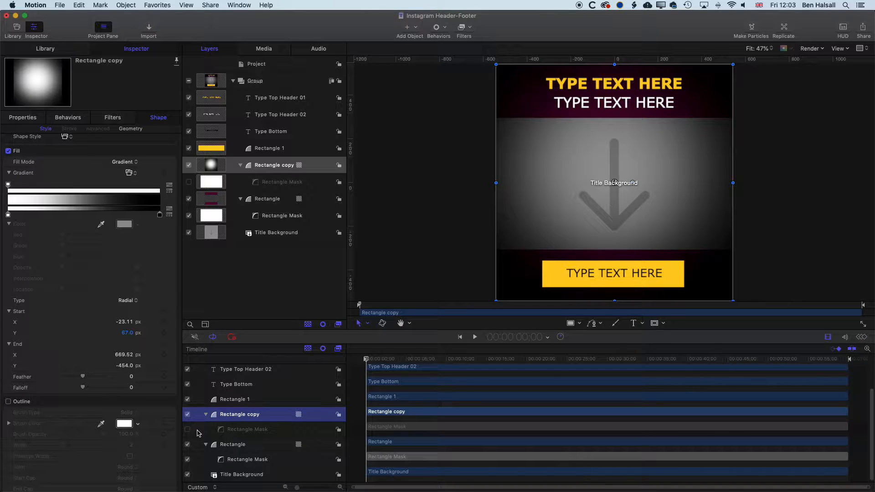
left_click(126, 366)
left_click_drag(124, 365, 126, 367)
left_click_drag(127, 332, 124, 322)
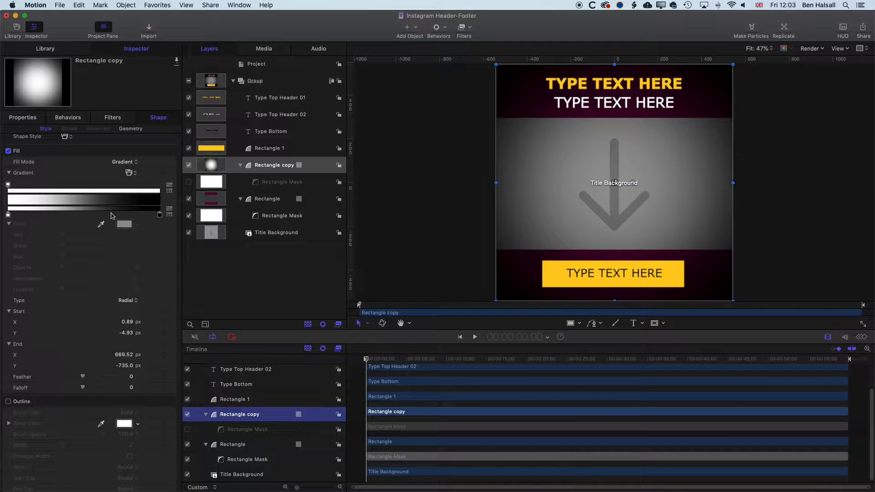
Lighten the gradient's black end stop to a mid grey with red, green and blue at 0.44
double_click(160, 215)
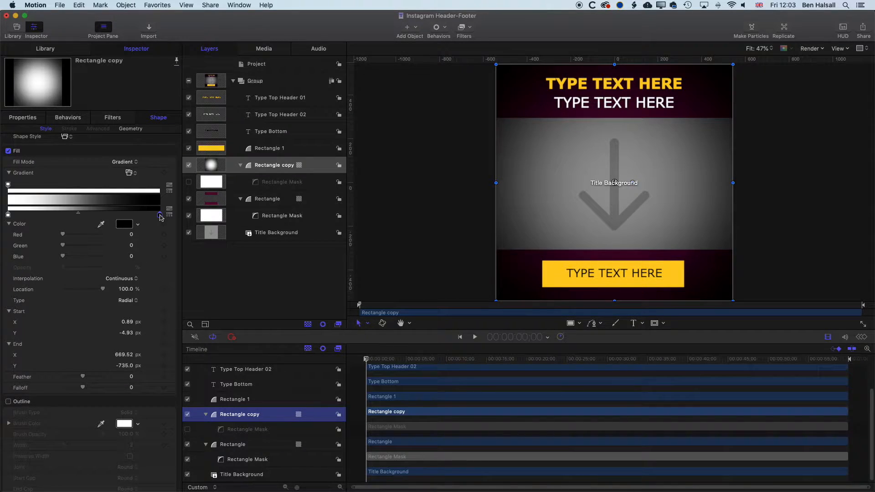
left_click_drag(401, 222, 358, 221)
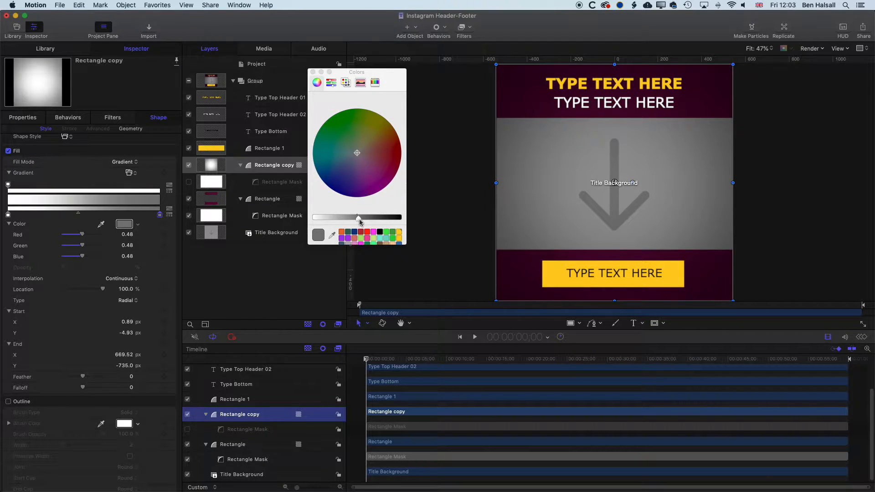
left_click(313, 72)
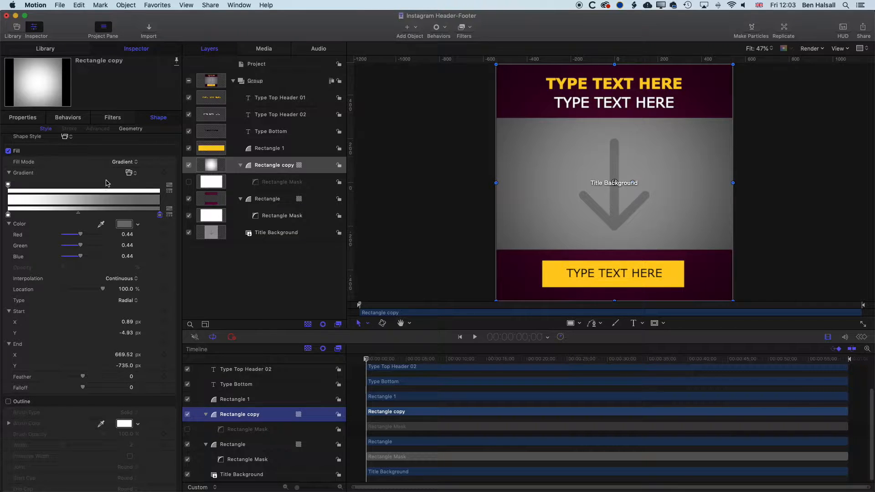
Turn the Rectangle copy's mask back on and change the Rectangle's fill colour to dark red
left_click(247, 450)
left_click(187, 429)
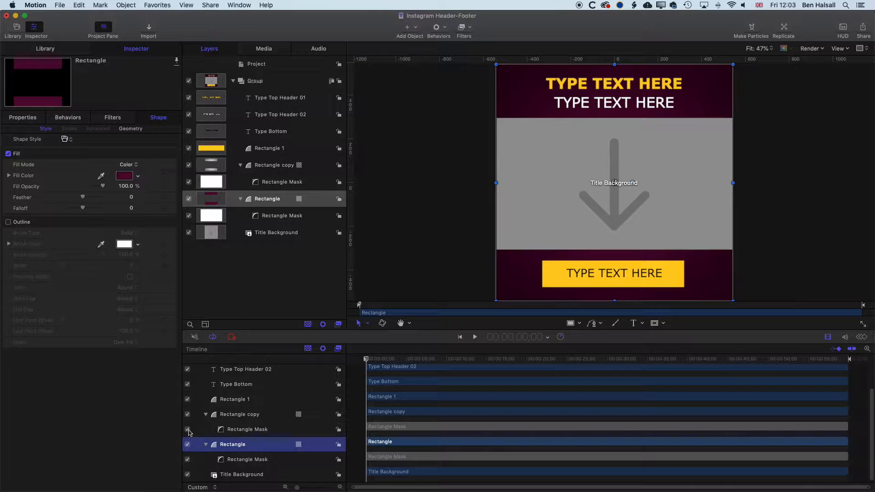
left_click(128, 176)
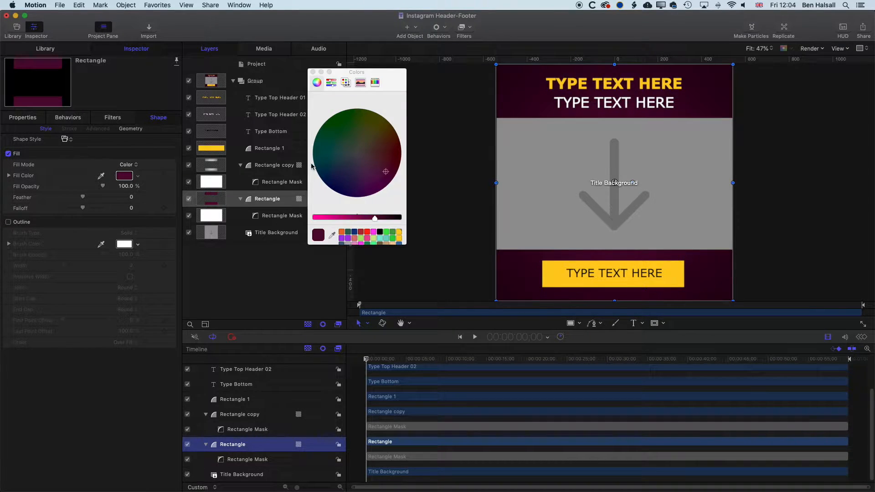
left_click(400, 232)
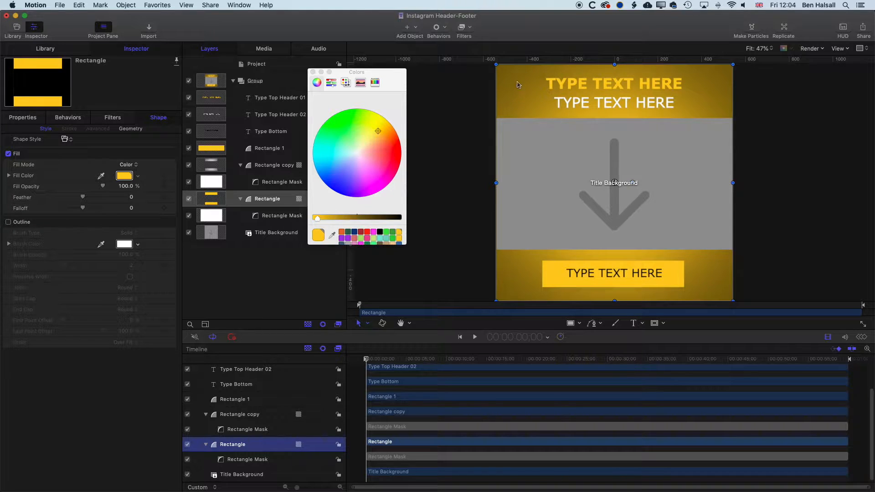
left_click(360, 233)
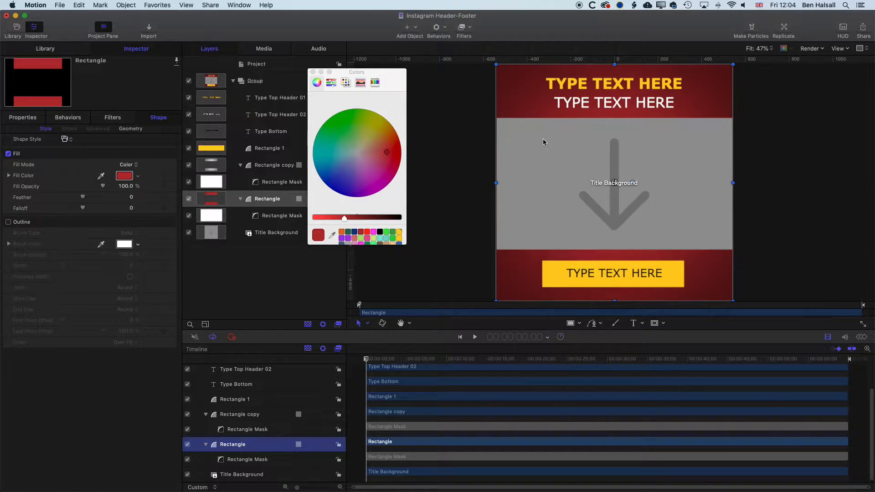
Save the Instagram Header-Footer title project and switch to Final Cut Pro
left_click(61, 4)
left_click(79, 67)
key("super+Tab")
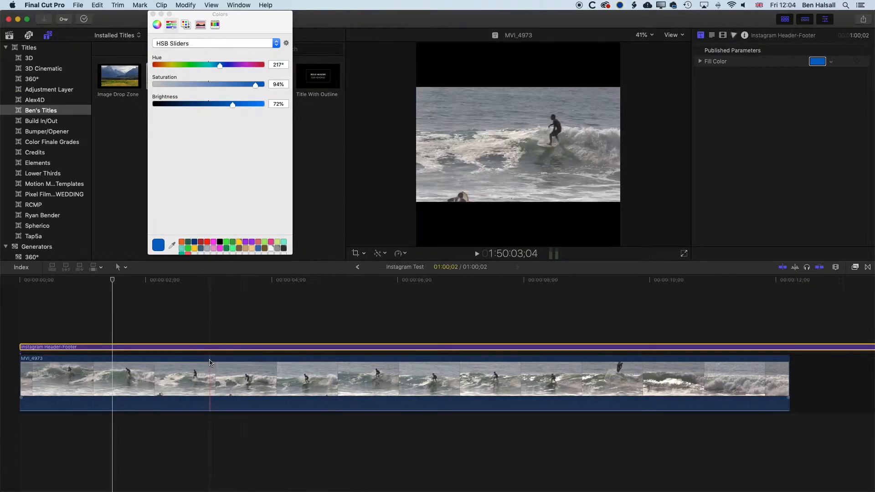
Delete the old title, close the Colors window and place the updated Instagram Header-Footer title above the clip at the timeline's start
key("Delete")
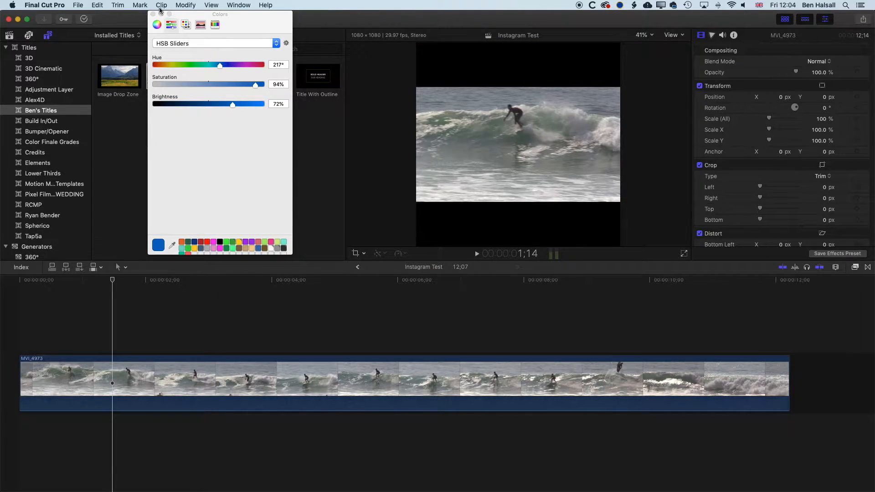
left_click(153, 14)
left_click_drag(169, 76, 16, 344)
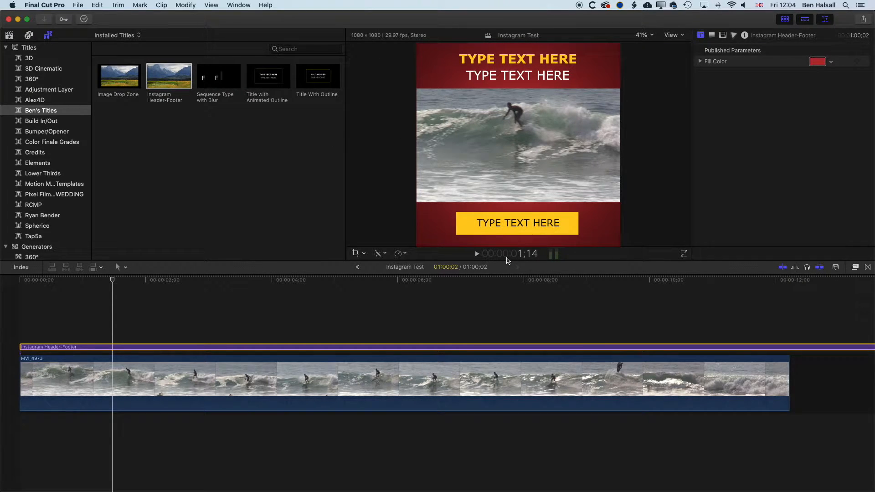
Replace the yellow header line's text with "instagram header"
left_click(522, 63)
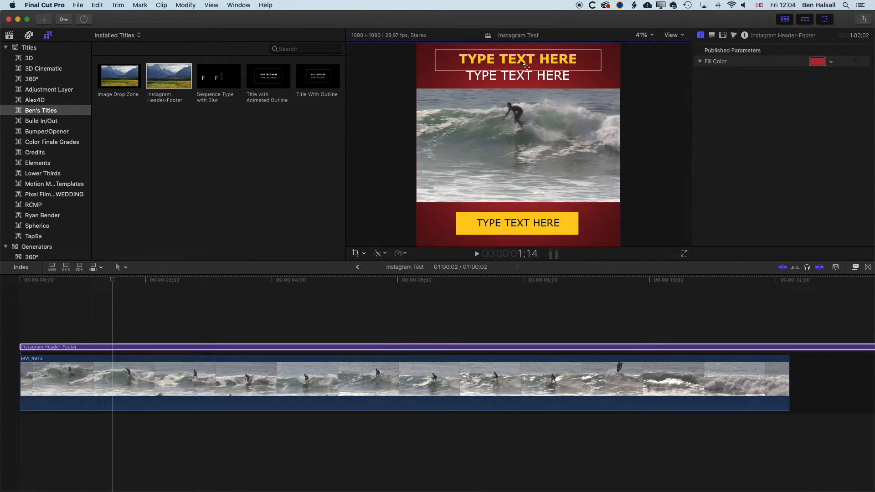
left_click(522, 63)
left_click(747, 79)
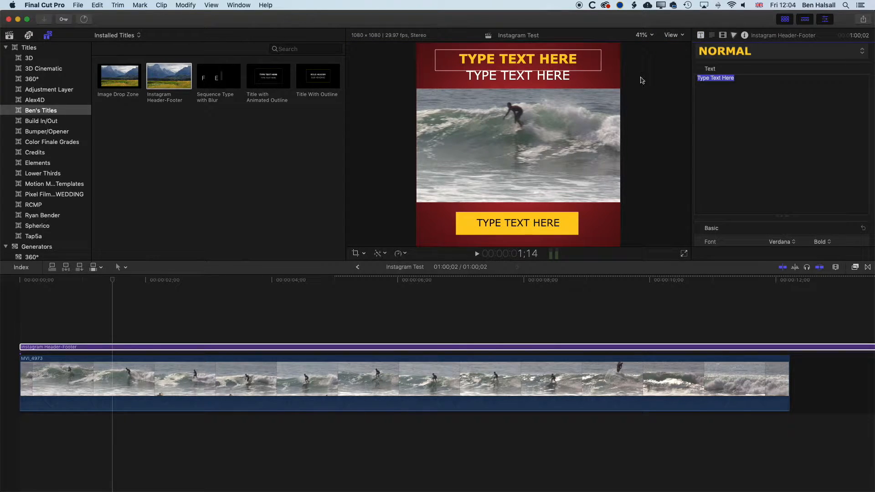
type("insta")
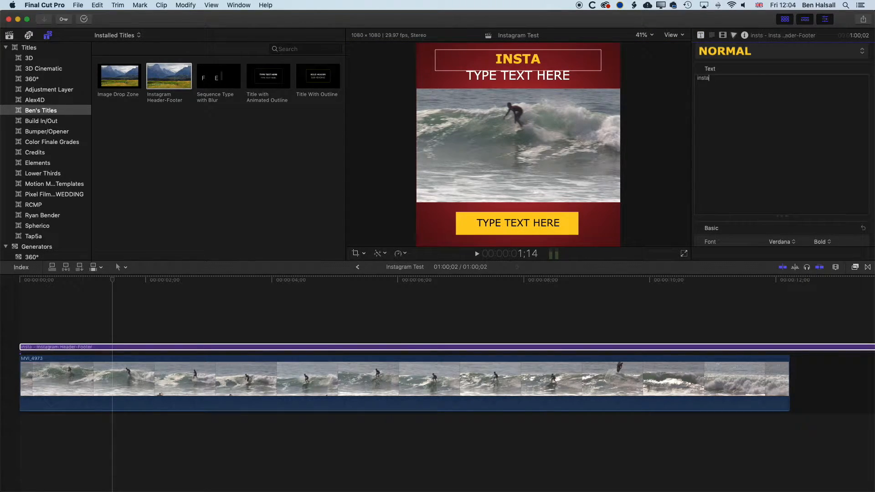
type("gram header")
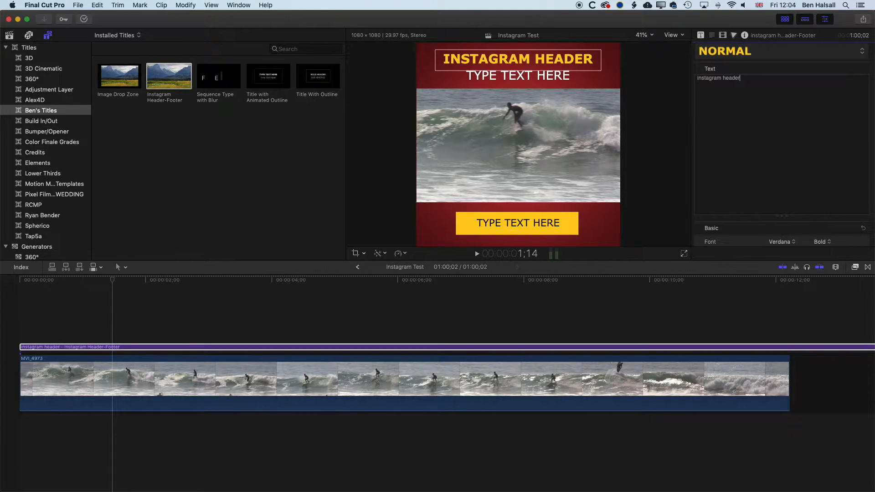
Replace the white second header line's text with "make it in apple motion"
left_click(547, 76)
left_click(754, 78)
key("super+a")
type("make a")
key("BackSpace")
type("it in apple motion")
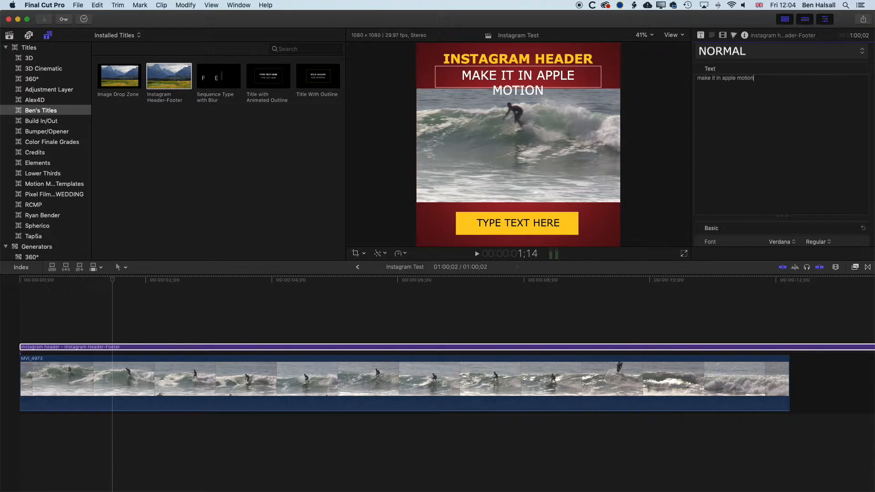
Set the second header line's font size to 58 so it fits on one line
key("super+a")
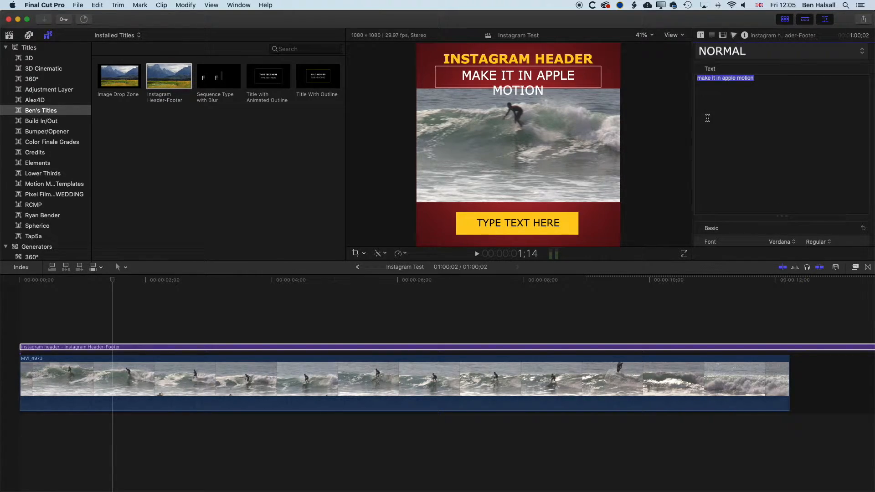
scroll(871, 118, "down", 5)
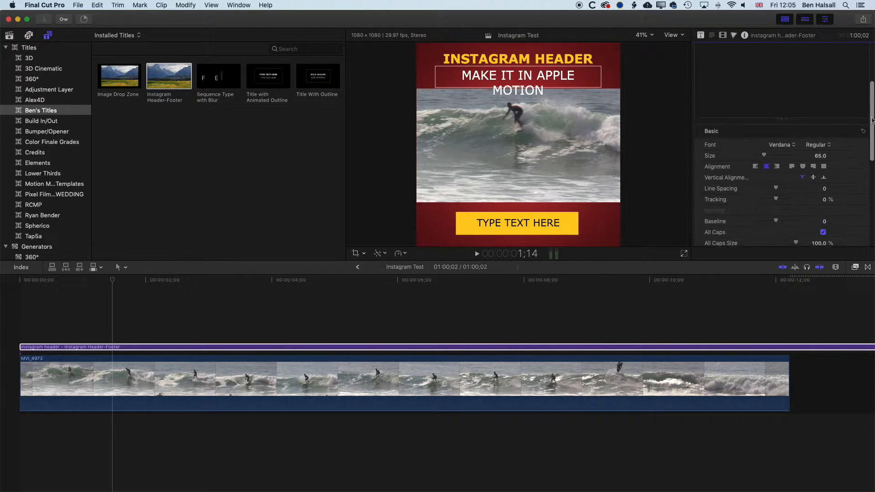
left_click_drag(764, 134, 765, 134)
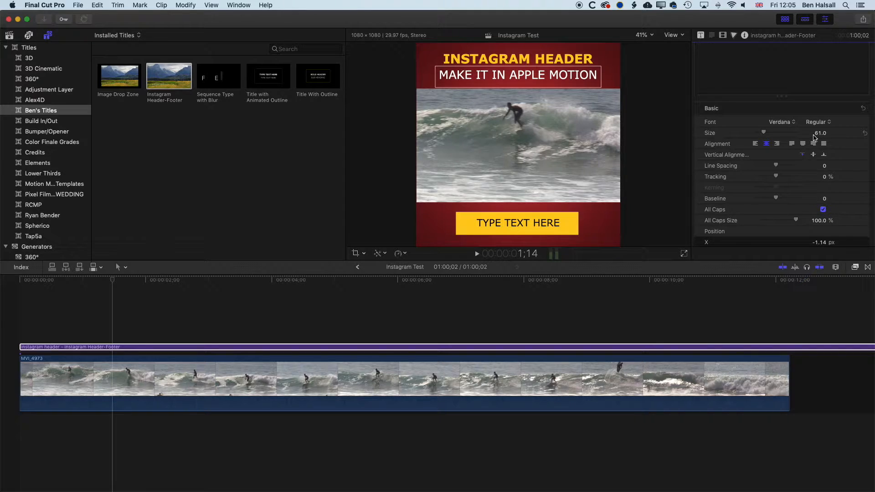
left_click_drag(819, 136, 818, 139)
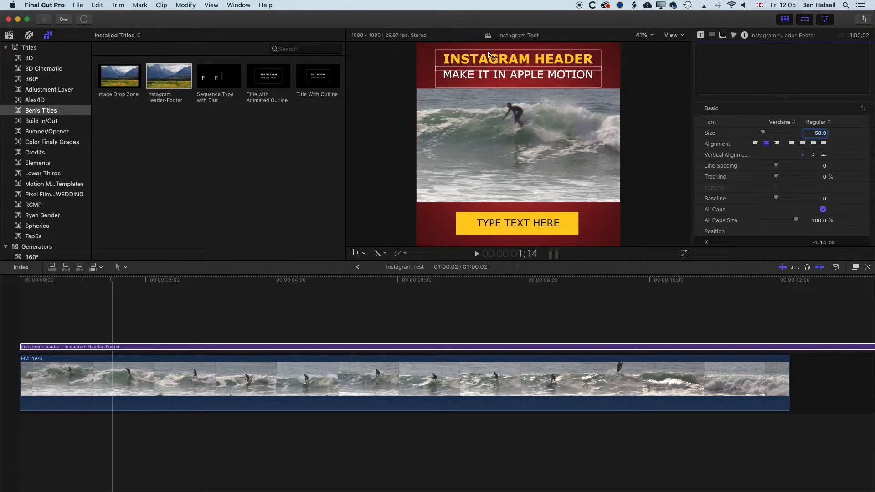
Replace the footer text on the yellow box with "click here to learn" at size 48
left_click(522, 227)
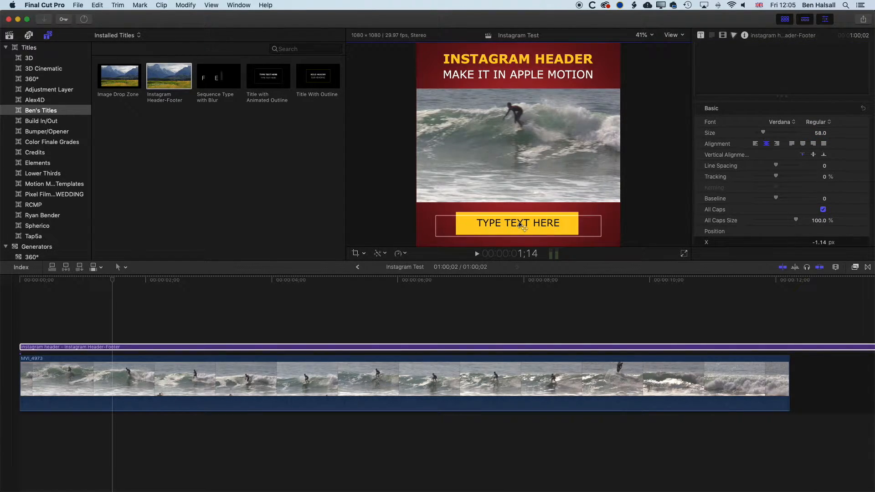
left_click(736, 48)
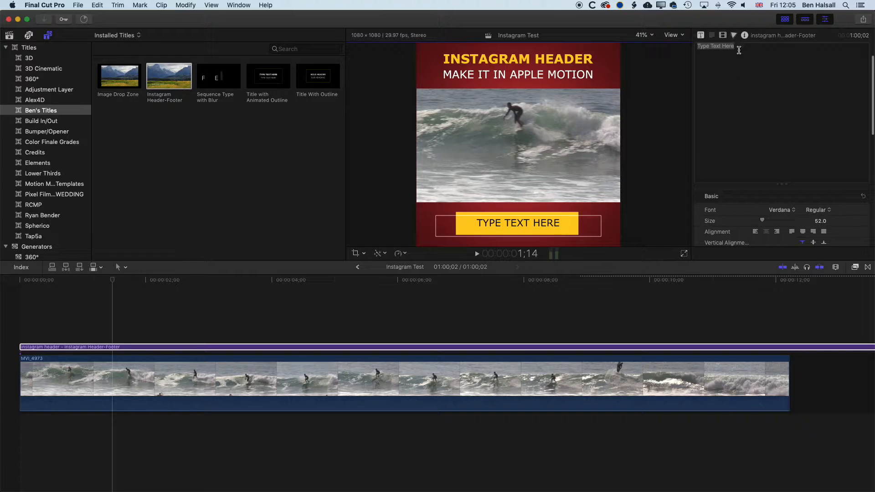
type("click here to leanrn")
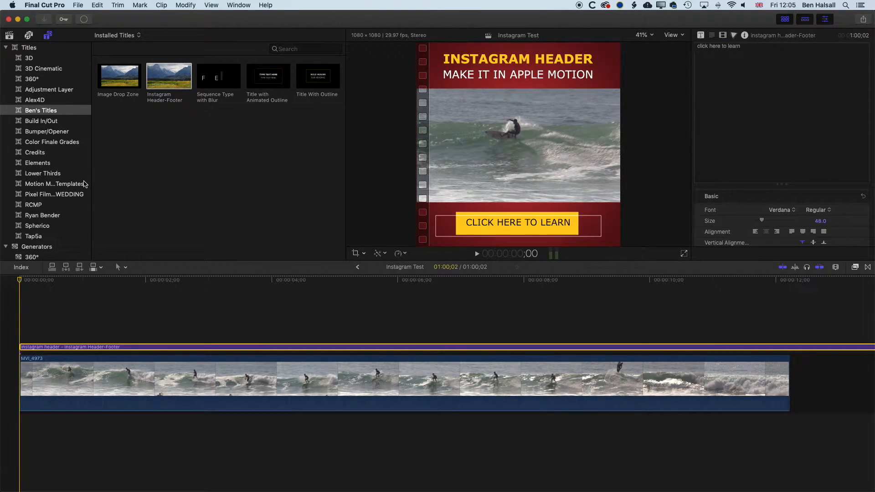
key("super+Tab")
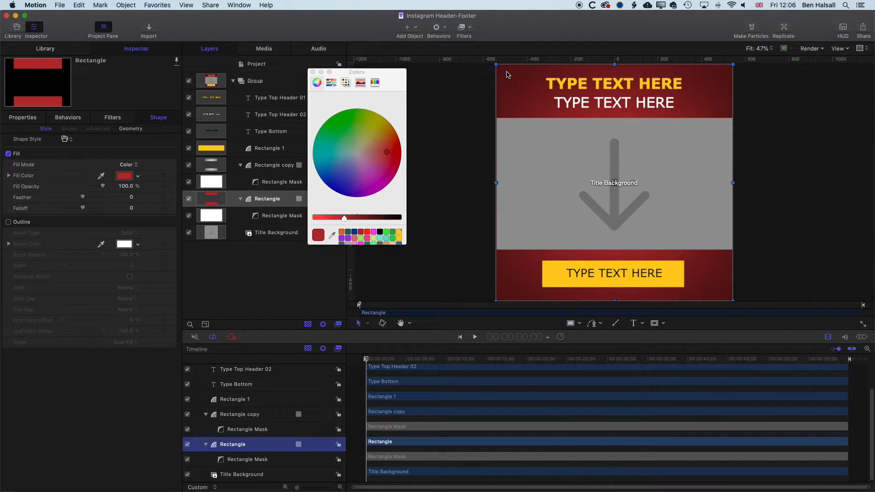
key("super+Tab")
key("super+shift+Tab")
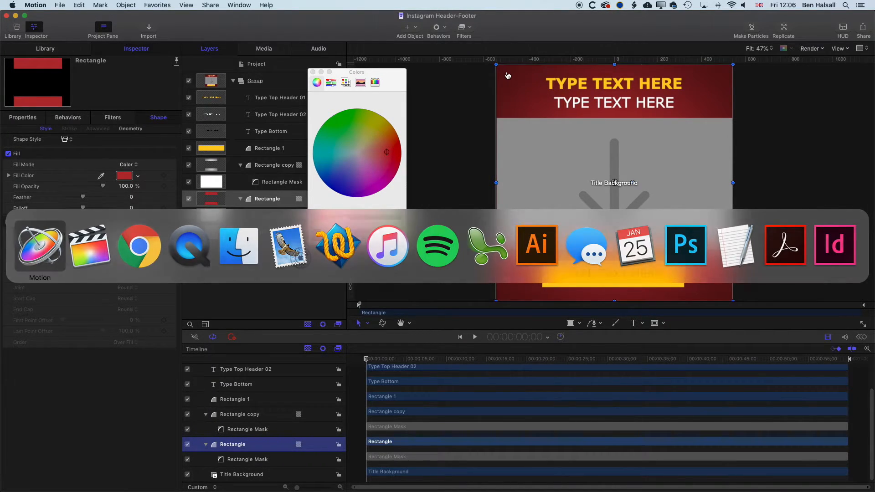
key("super+Tab")
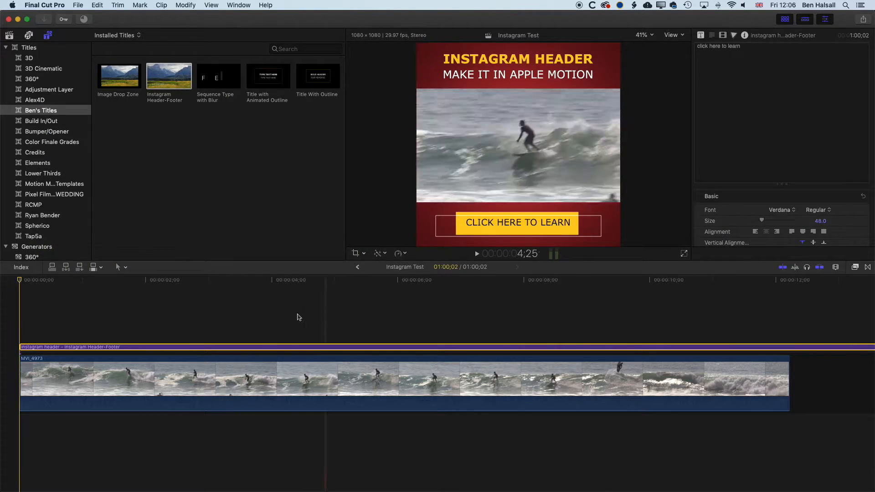
Show the title's published parameters and play the titled sequence from its start
left_click(183, 317)
left_click(701, 35)
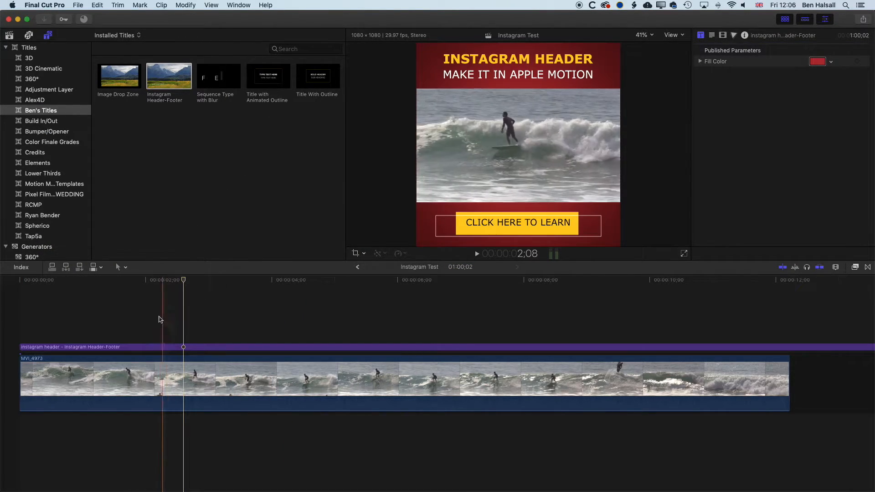
left_click_drag(182, 279, 20, 285)
key("space")
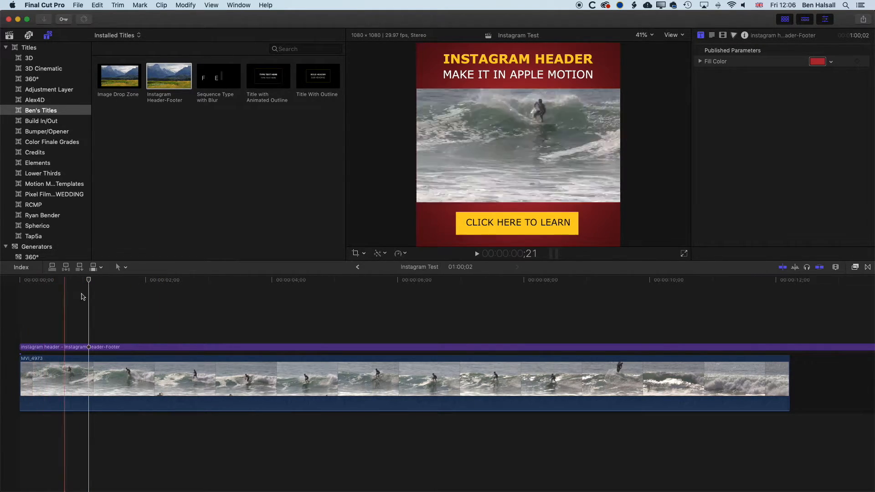
Shorten the title to end together with the MVI_4973 clip and play the timeline from its start
key("super+minus")
key("super+minus")
key("super+minus")
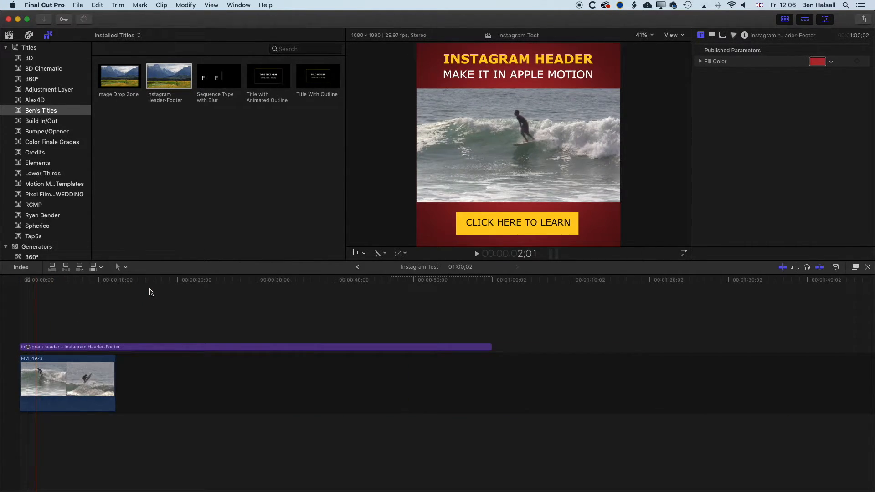
left_click_drag(492, 348, 114, 349)
left_click(3, 283)
key("shift+z")
key("space")
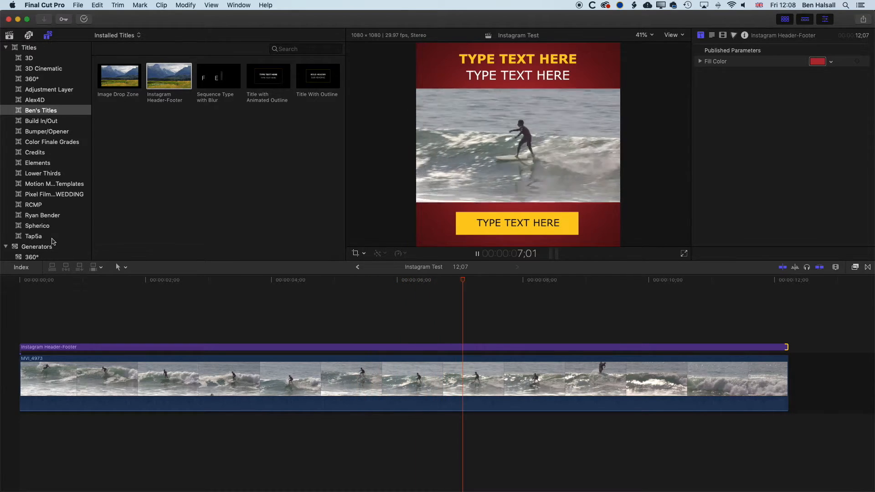
key("space")
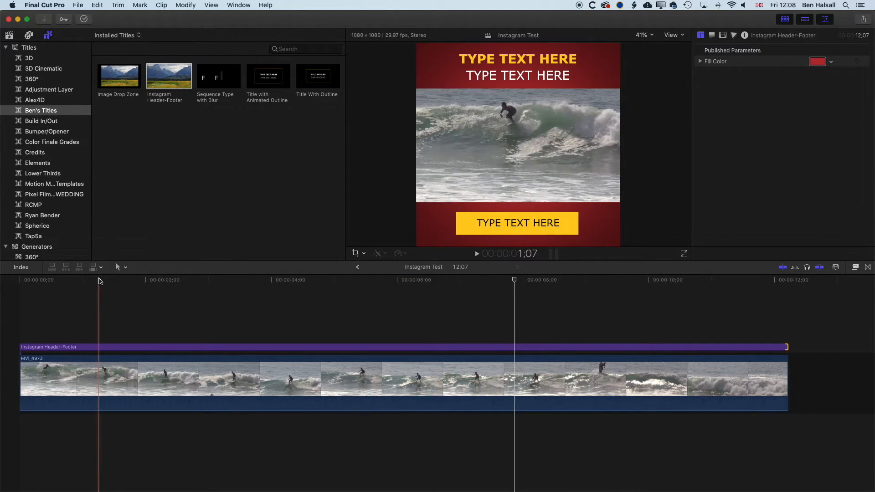
Shorten the title to 22 frames and split the MVI_4973 clip at the title's end
left_click_drag(97, 276, 2, 279)
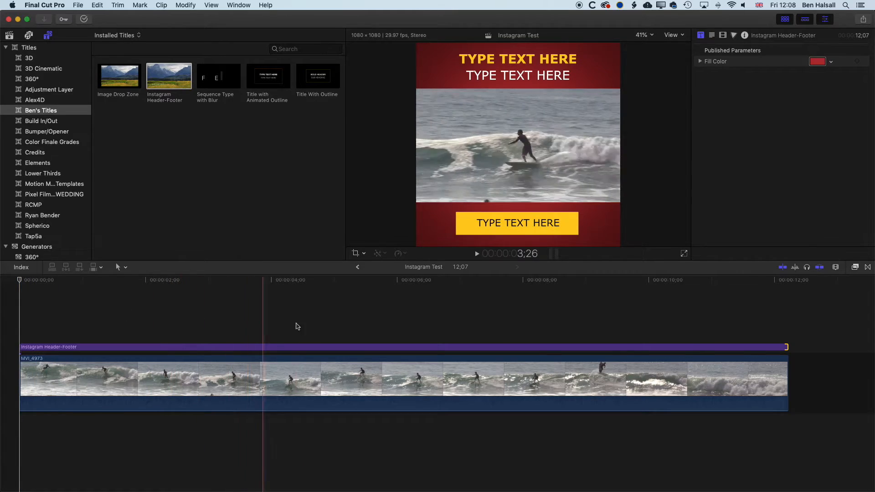
left_click_drag(787, 348, 64, 345)
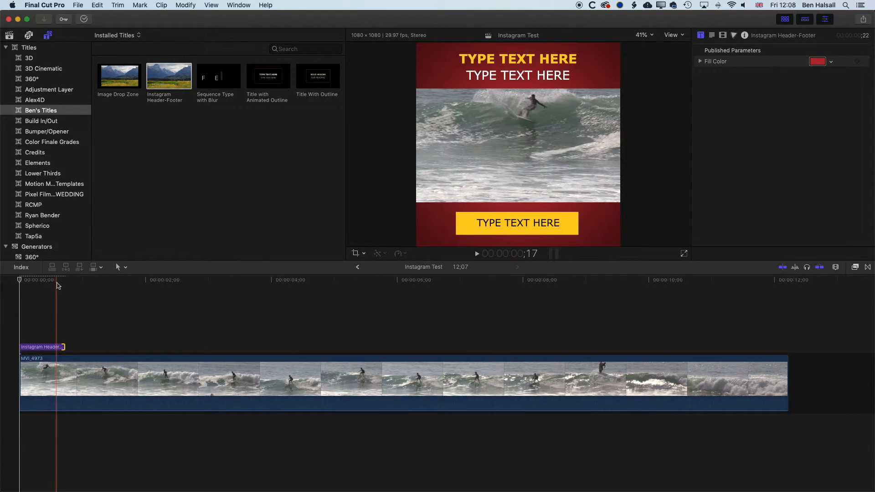
key("b")
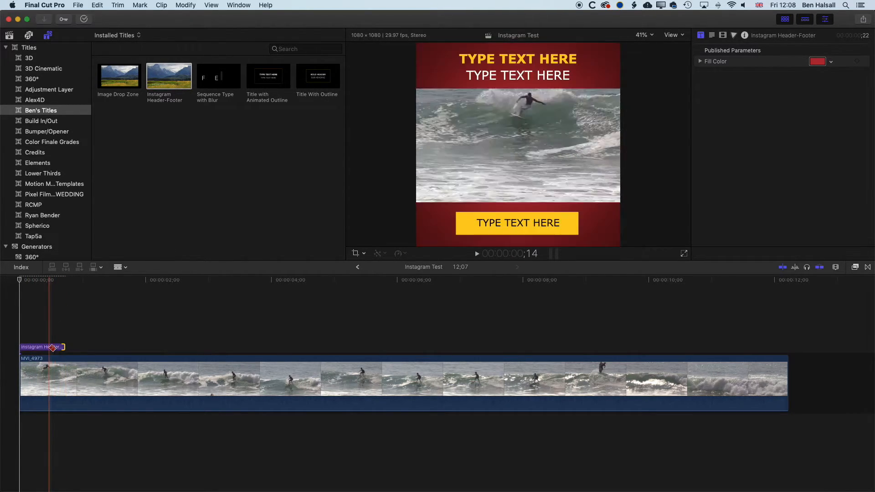
left_click(67, 389)
key("a")
Set the Spatial Conform type of the clip's second part to None and play across the cut
left_click(90, 369)
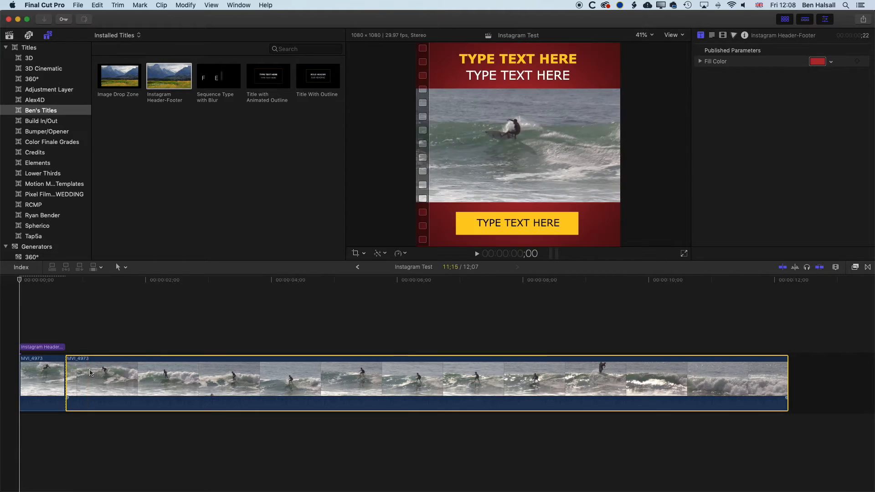
scroll(825, 211, "down", 5)
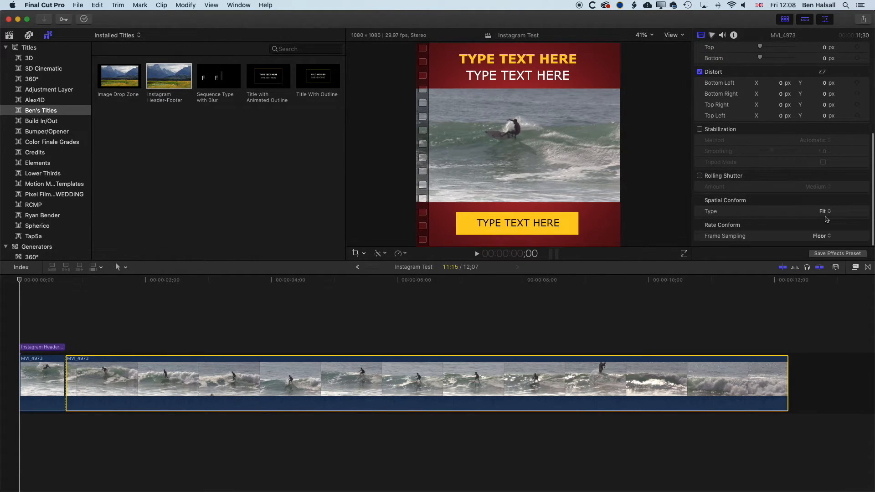
left_click(828, 211)
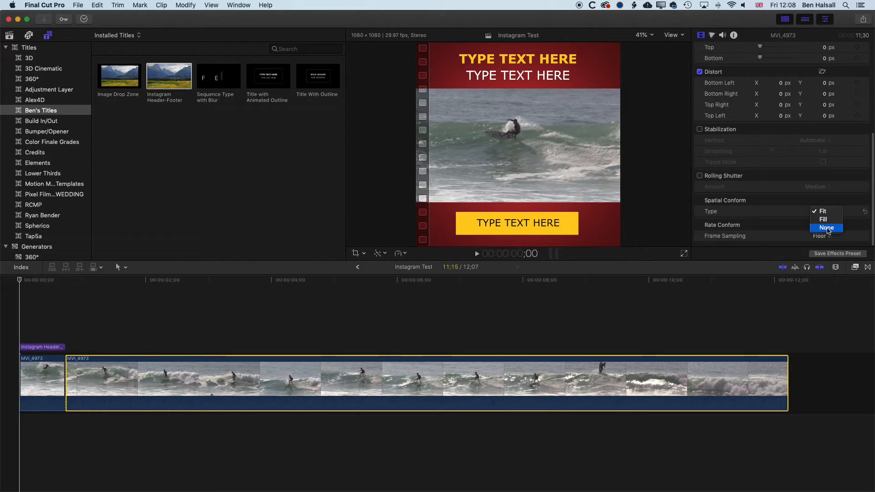
left_click(820, 228)
left_click(28, 281)
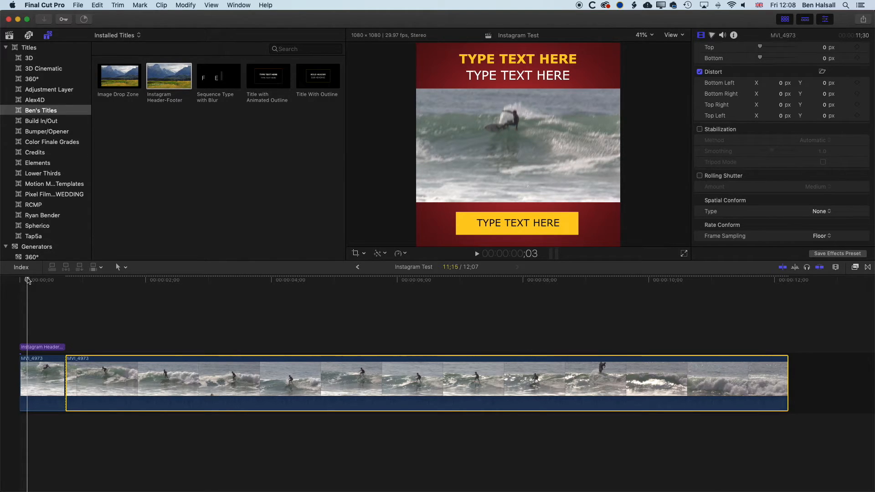
key("space")
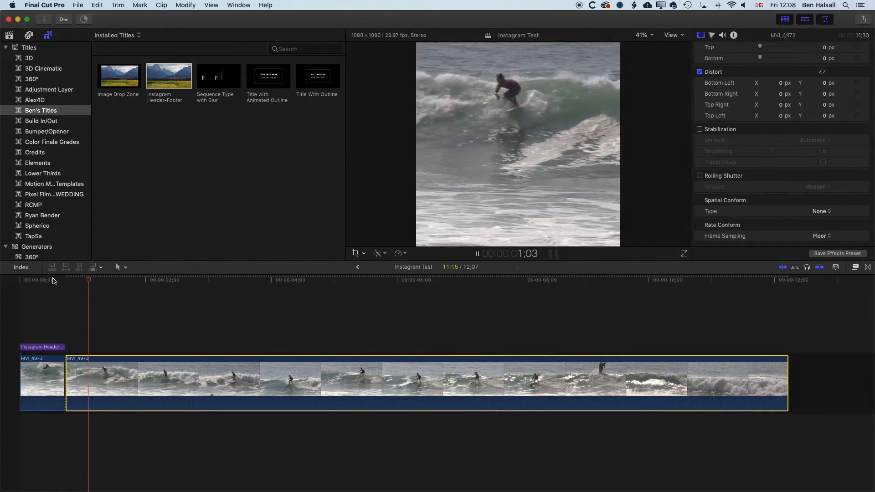
Add a Cross Dissolve to the end of the Instagram Header-Footer title and play the timeline from its start
left_click(44, 280)
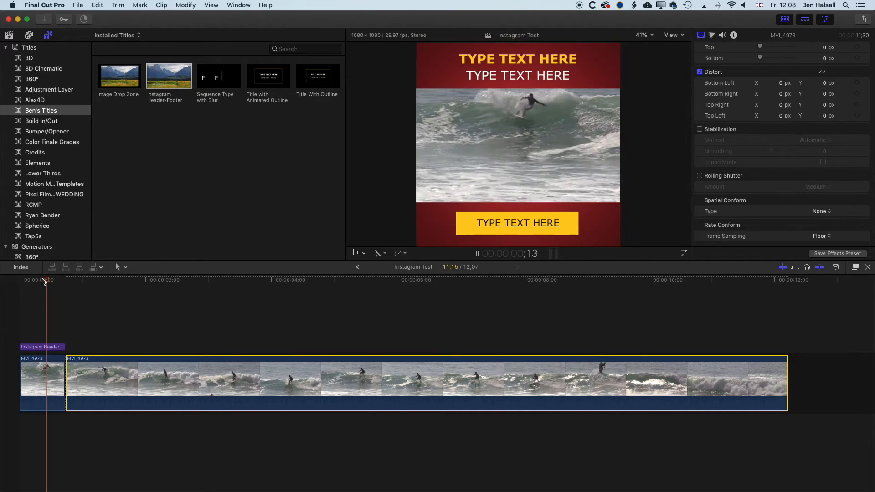
left_click_drag(65, 347, 66, 311)
left_click_drag(61, 279, 2, 280)
key("space")
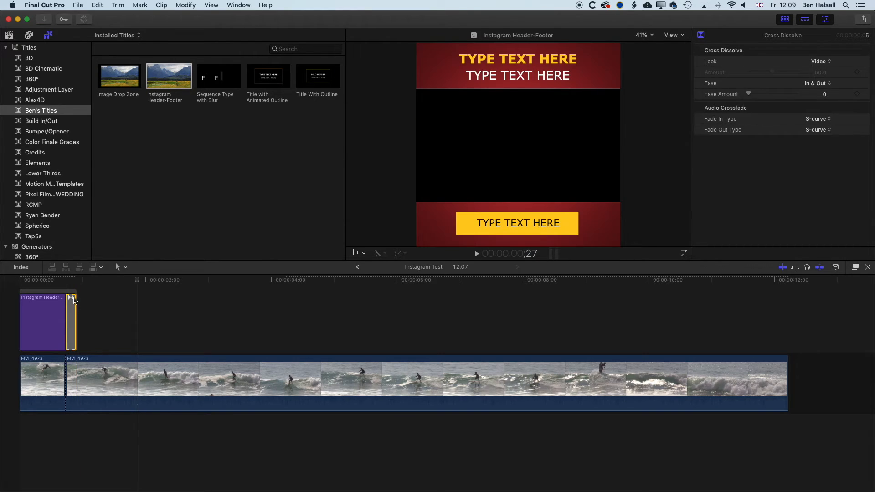
Lengthen the title's closing Cross Dissolve to 10 frames, starting at the cut between the MVI_4973 clips, and play the timeline from its start
mouse_move(72, 301)
left_mouse_down()
mouse_move(79, 306)
mouse_move(67, 305)
left_mouse_up()
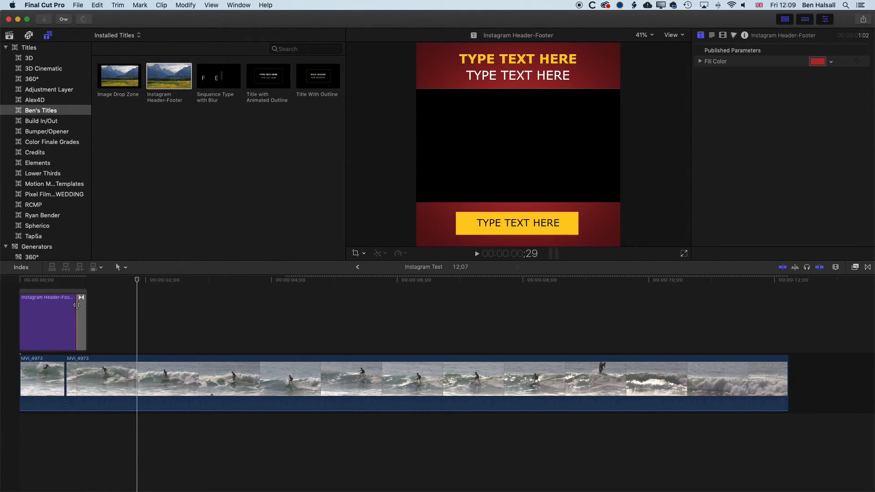
left_click_drag(66, 276, 2, 276)
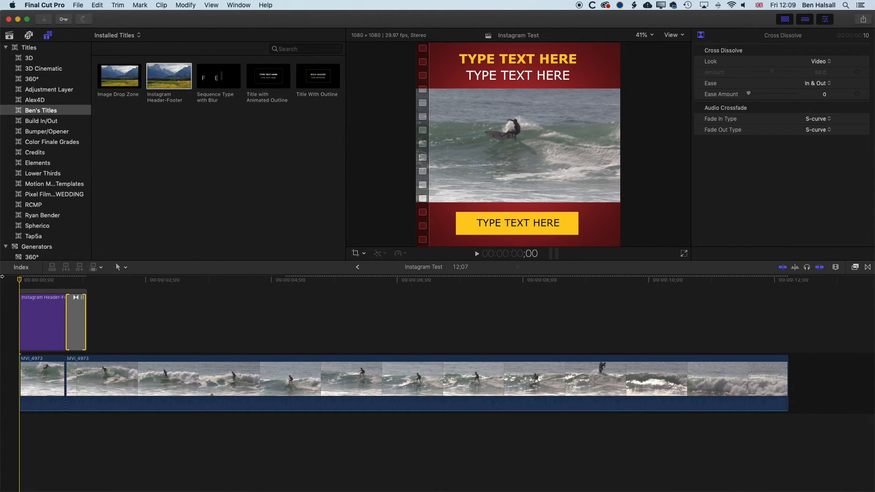
key("space")
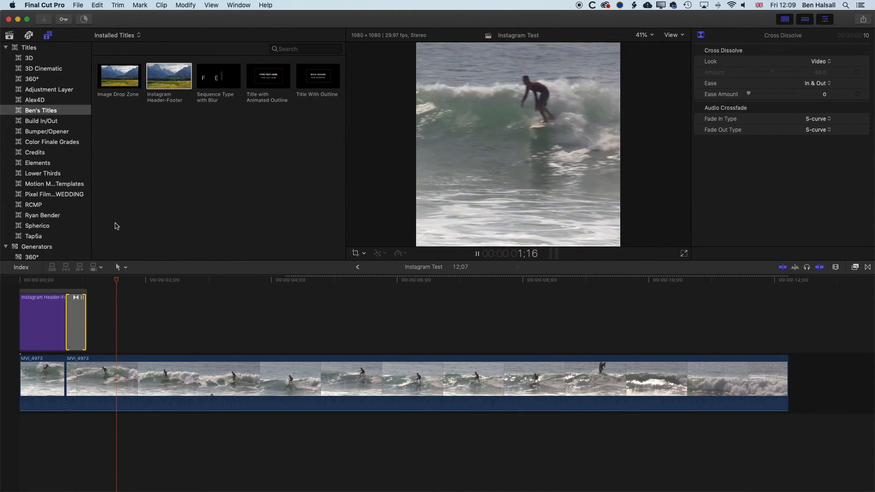
key("space")
left_click_drag(73, 279, 5, 279)
key("space")
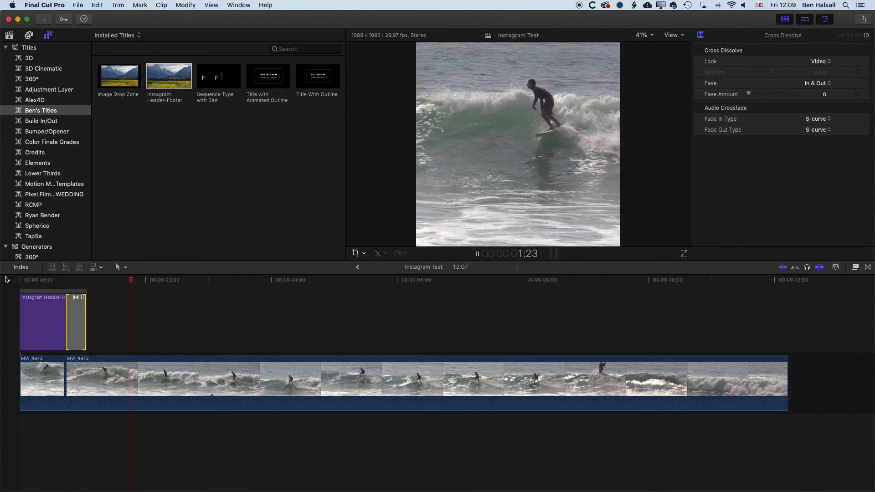